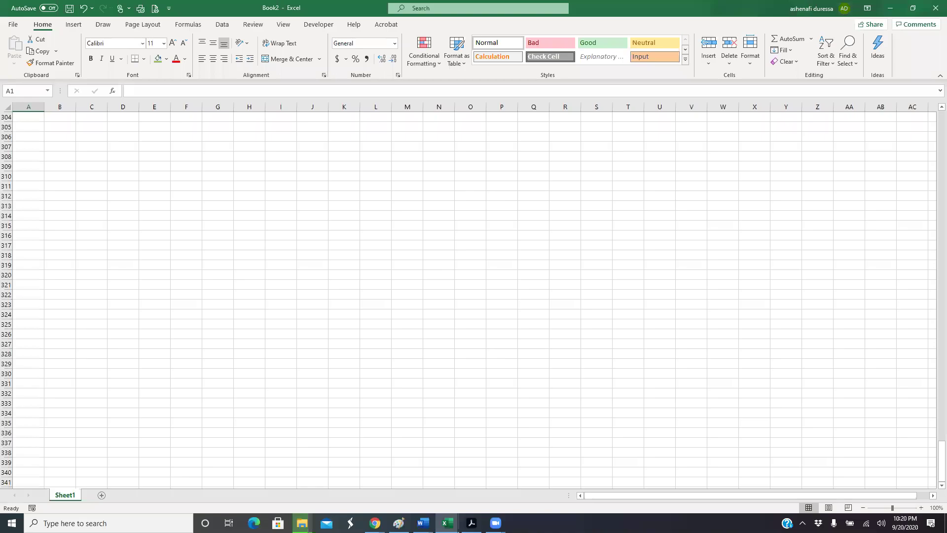
Add a second sheet to the workbook and rename the first sheet to Summary.
scroll(165, 360, down, 3)
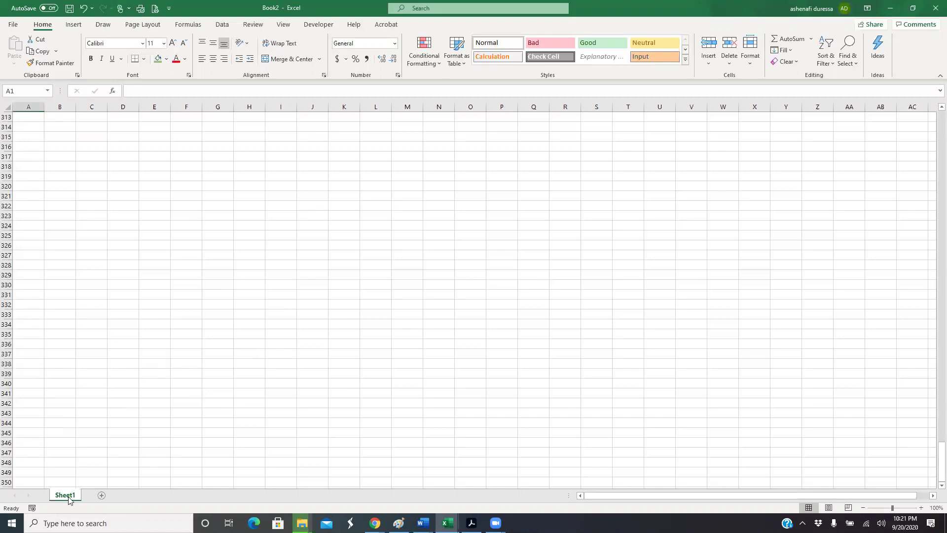
click(102, 496)
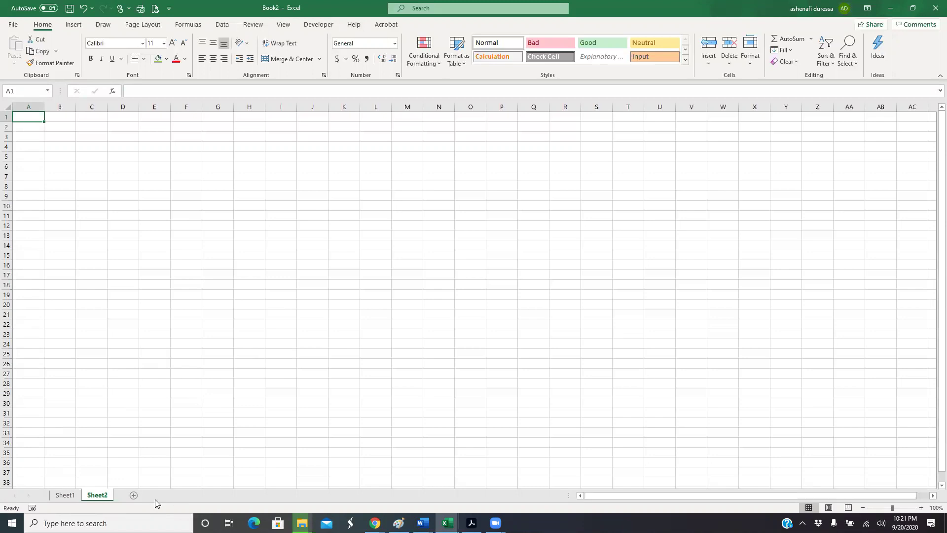
click(64, 496)
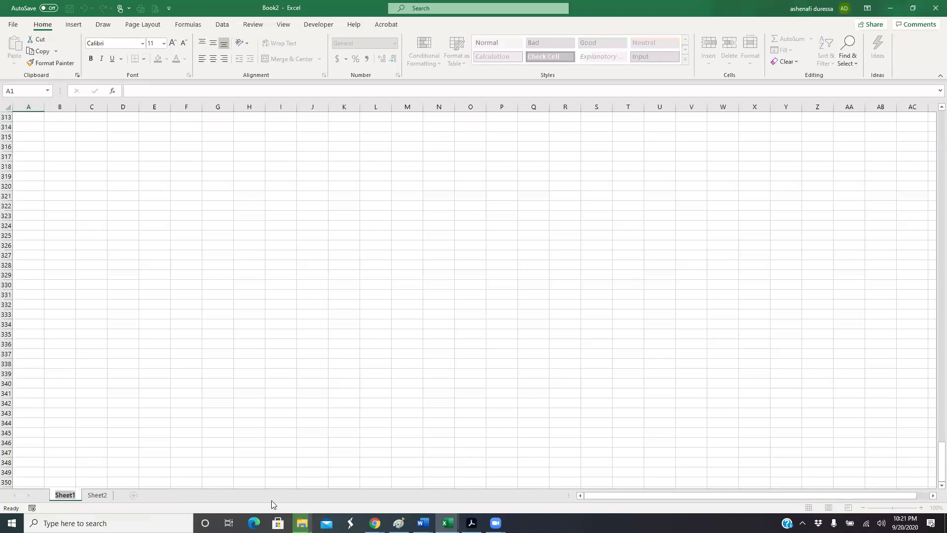
text(Summary)
key(Return)
Rename the second sheet to Specification, then minimize the workbook window.
click(111, 496)
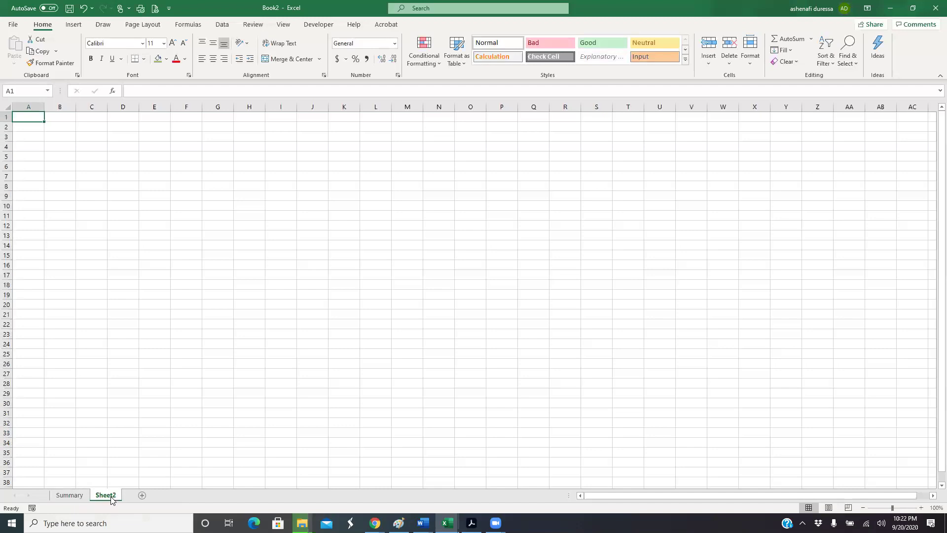
right_click(111, 498)
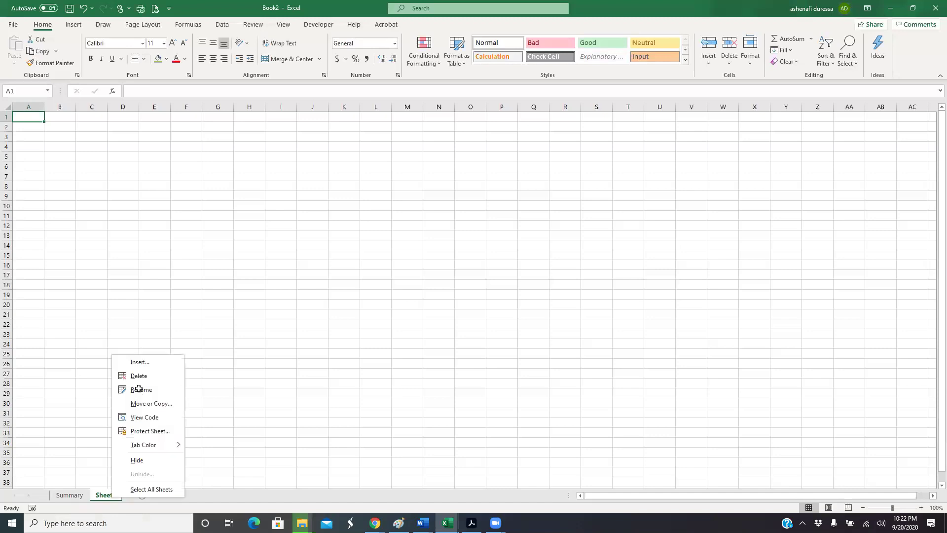
click(139, 389)
text(Spef)
key(Return)
key(BackSpace)
text(cifa)
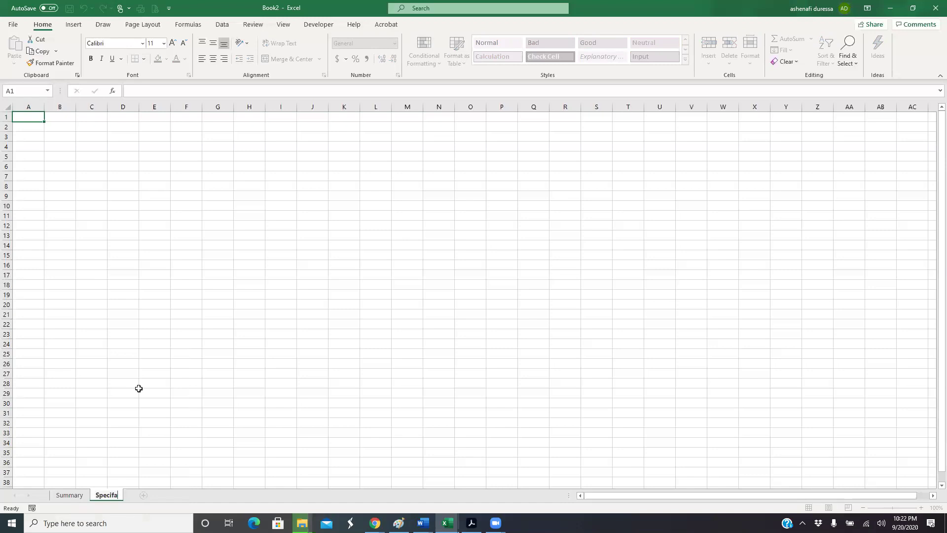
text(cation)
key(Left)
key(Left)
key(BackSpace)
text(i)
key(Return)
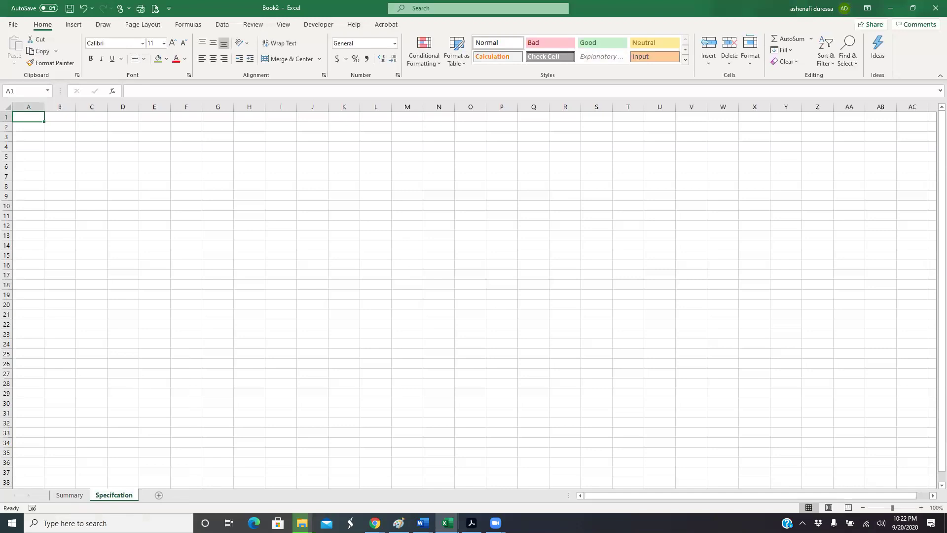
key(super+Down)
key(super+Down)
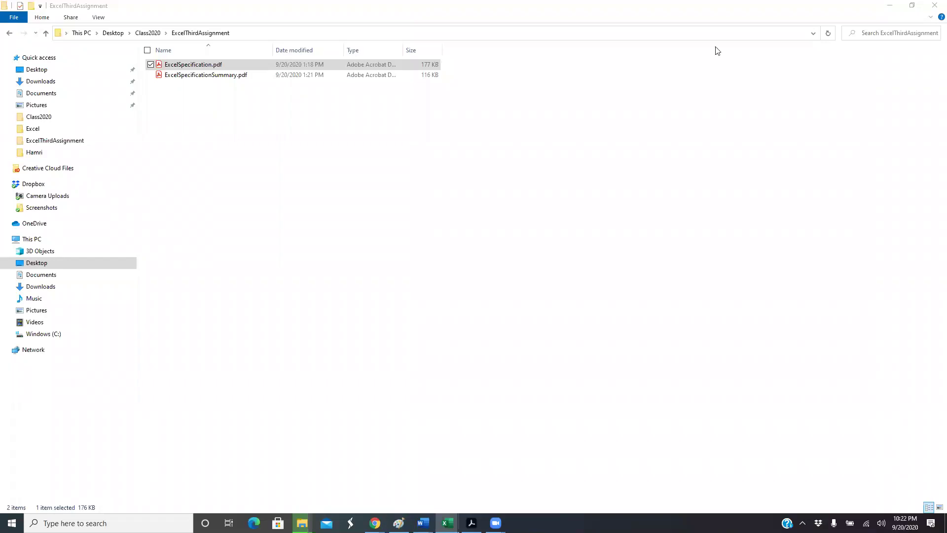
Bring the Book1 workbook with the excavation bill back into view and maximize it.
key(super+Up)
click(705, 31)
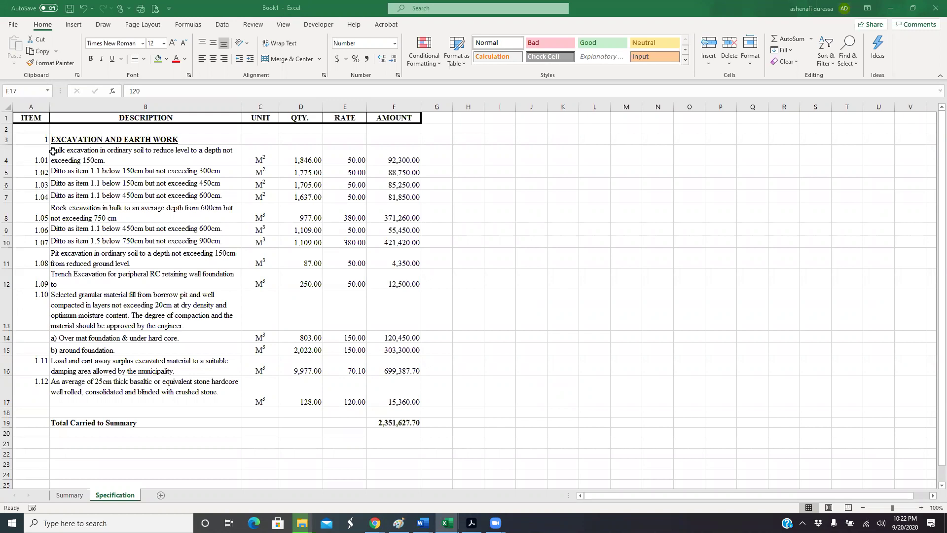
Bold section number 1 in A3, then enter section number 2 in A20.
click(33, 140)
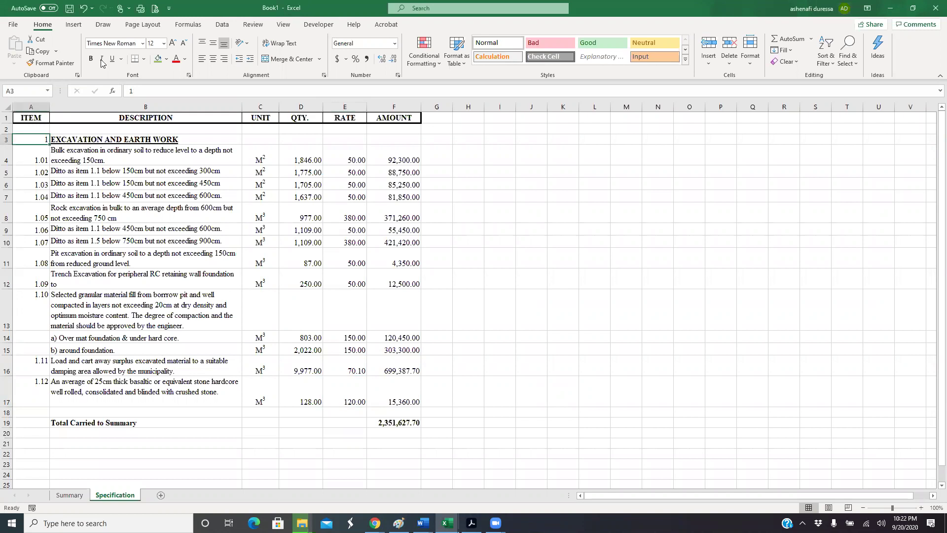
key(ctrl+b)
click(30, 433)
key(alt+Tab)
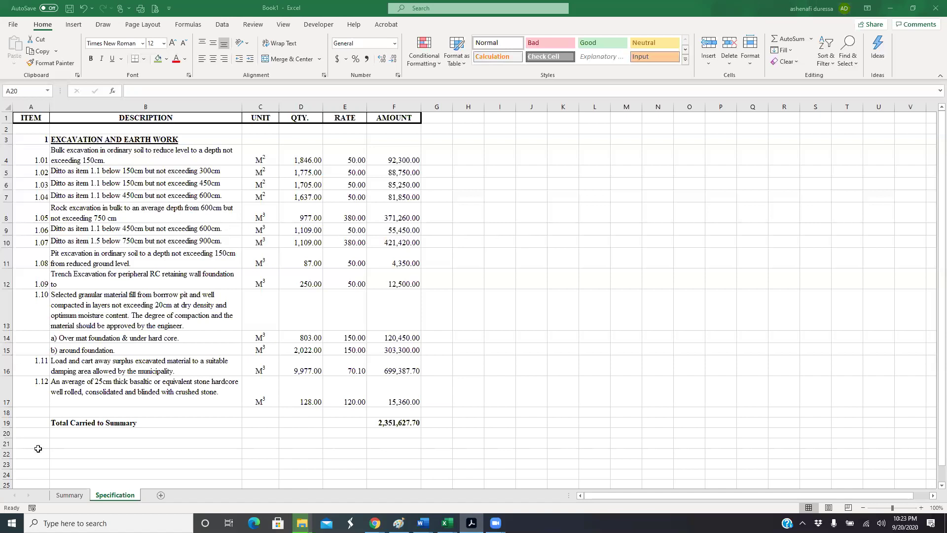
key(alt+Tab)
text(2)
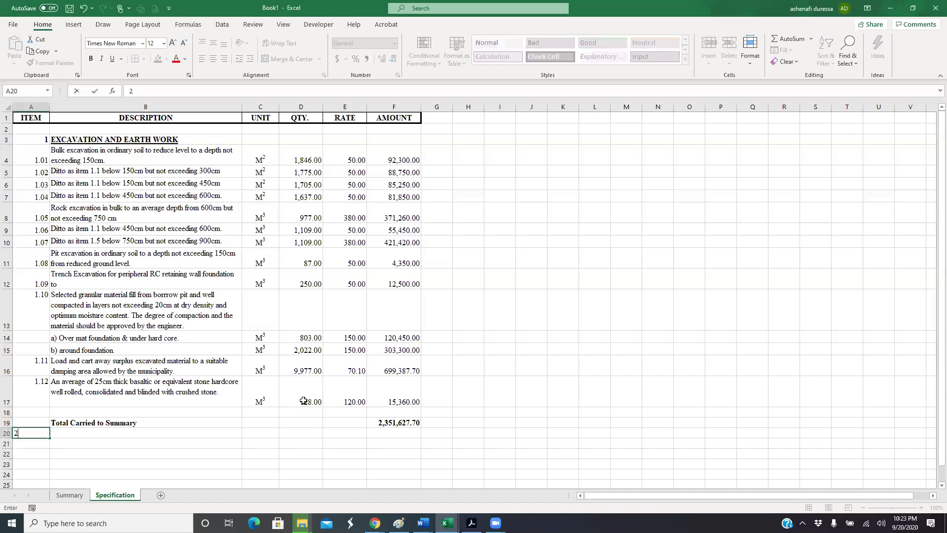
key(Tab)
Type the heading CONCRETE WORK in B20 and make A20:B20 bold.
text(CON)
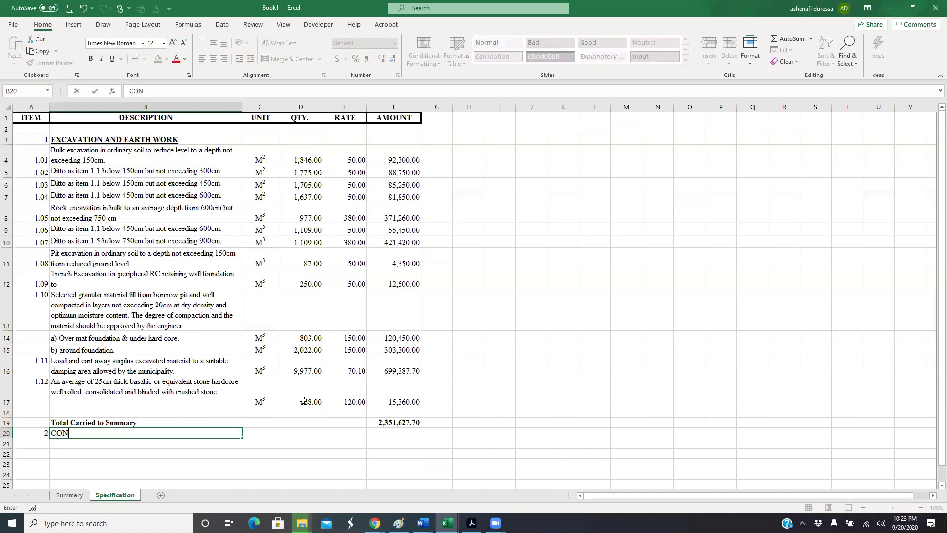
text(CRETE WORK)
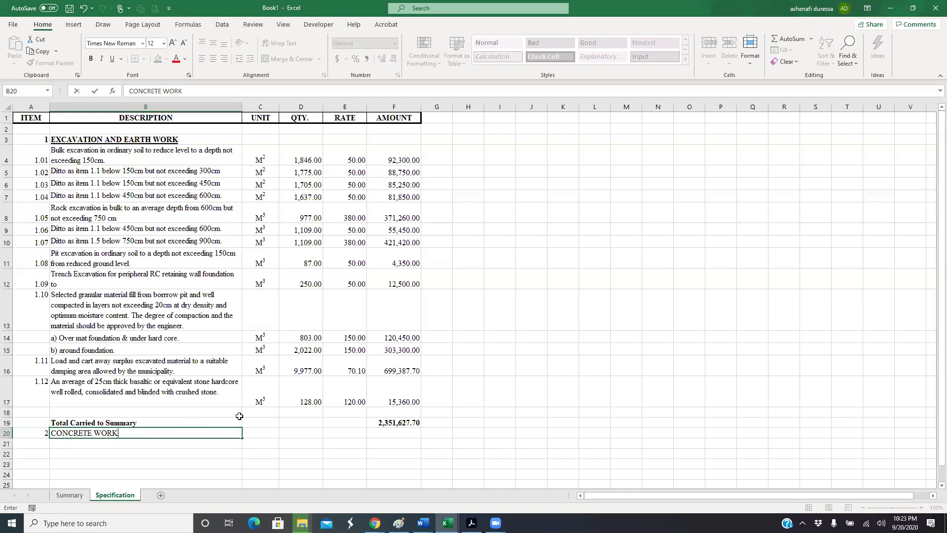
key(Return)
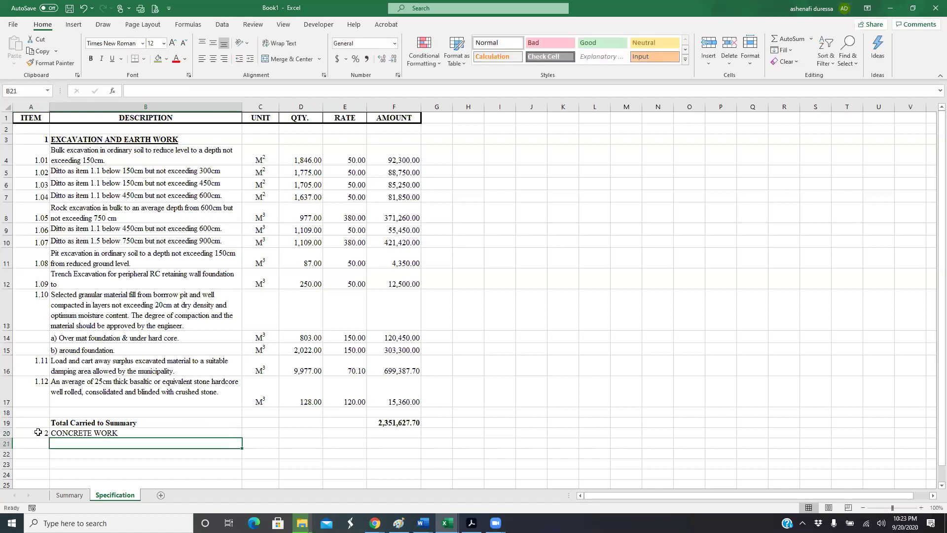
drag(38, 432, 119, 432)
click(90, 60)
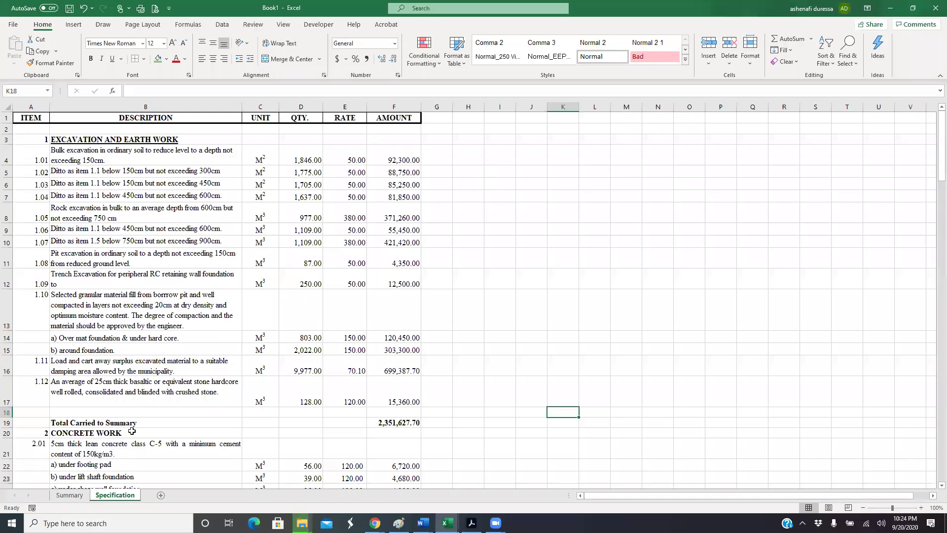
Scroll through the pasted sections from CONCRETE WORK down to ROOFING & WATER PROOFING to check them.
scroll(129, 298, down, 4)
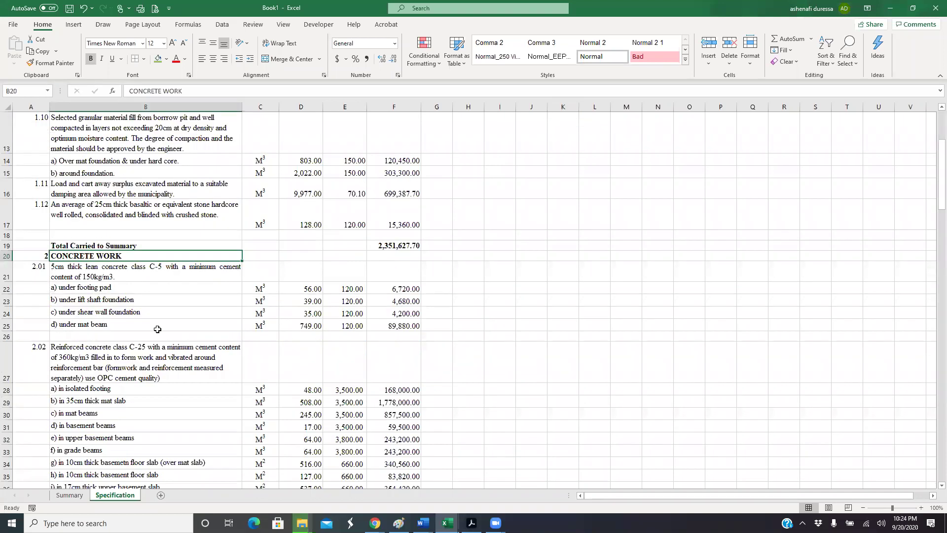
scroll(157, 329, down, 2)
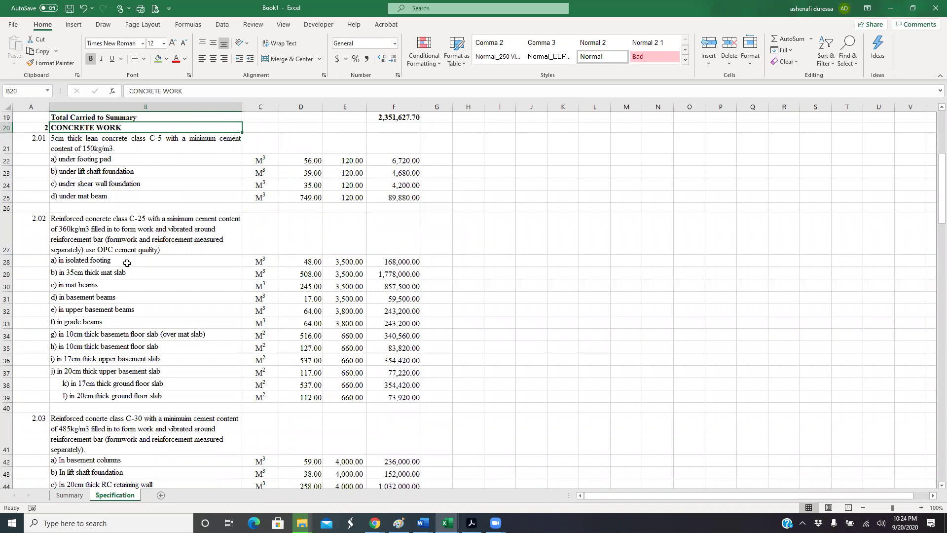
scroll(127, 263, up, 3)
scroll(151, 269, down, 12)
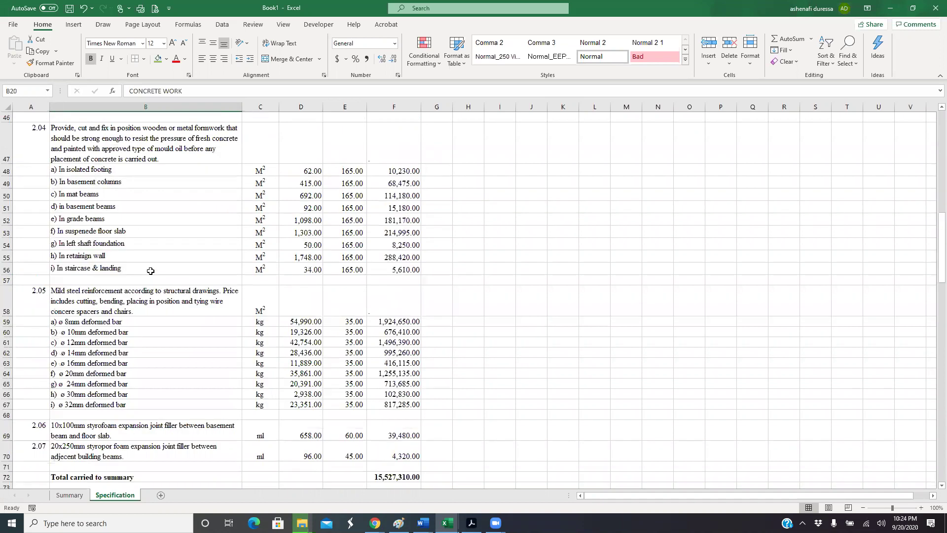
scroll(151, 270, down, 6)
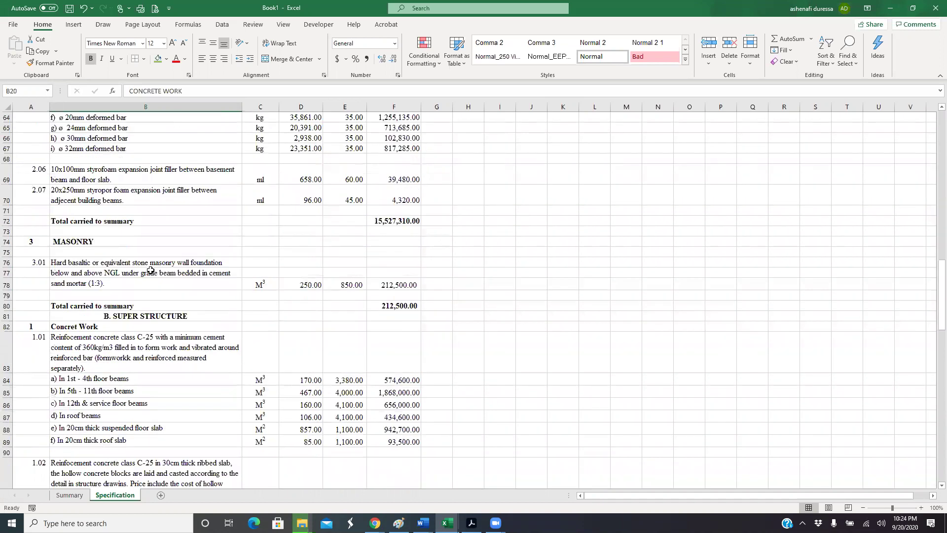
scroll(151, 270, down, 7)
scroll(150, 269, down, 8)
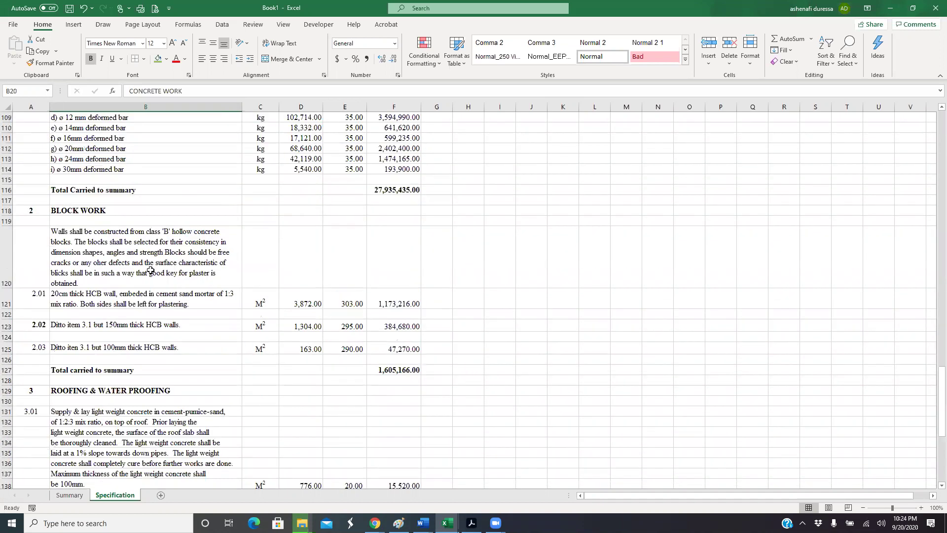
scroll(150, 269, down, 9)
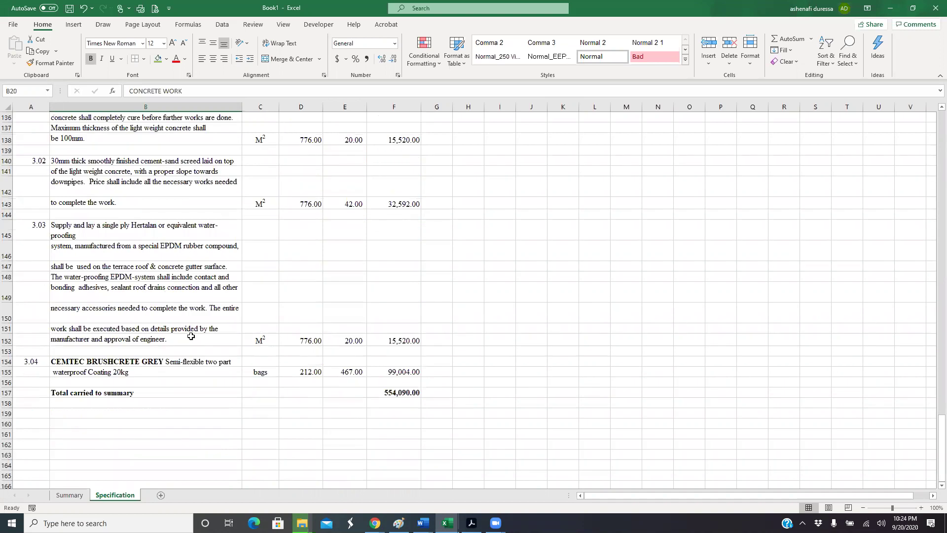
scroll(211, 380, up, 20)
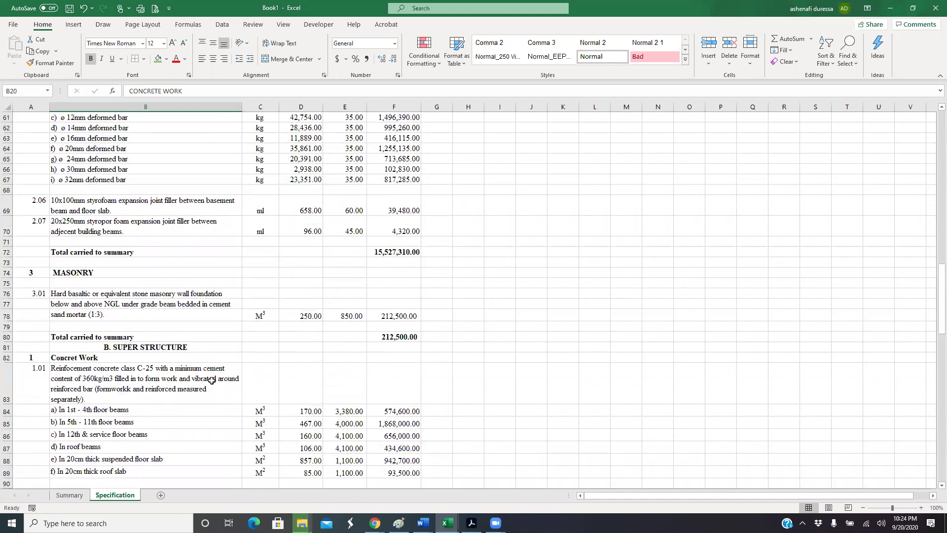
scroll(213, 378, up, 19)
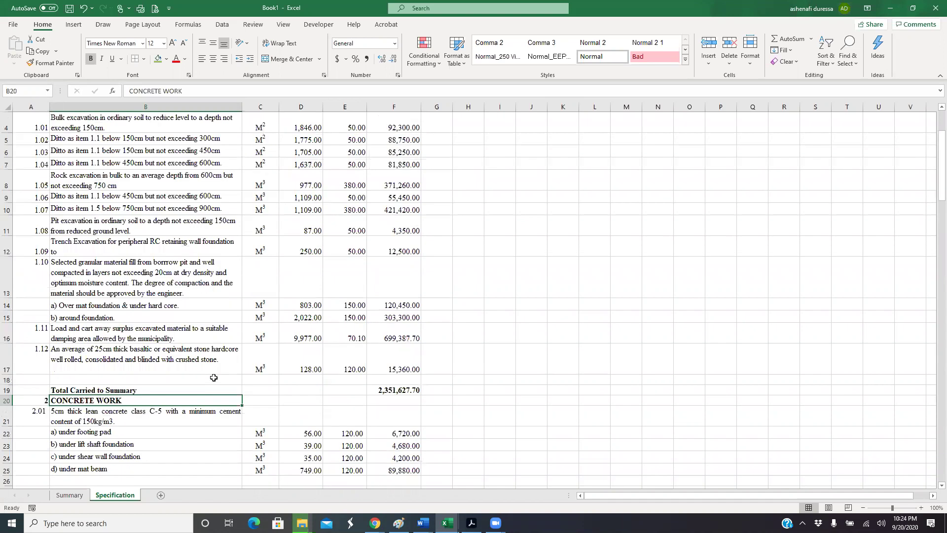
scroll(213, 377, up, 1)
scroll(207, 365, down, 3)
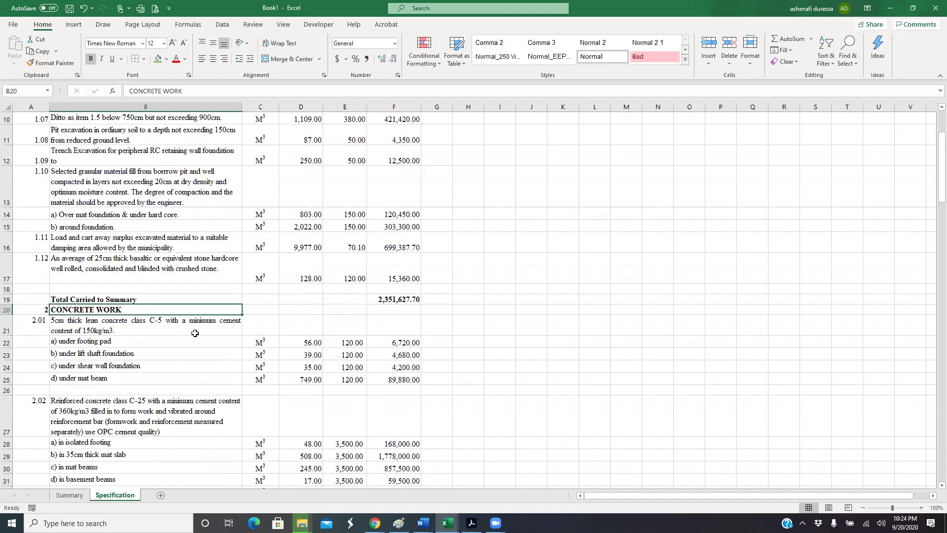
scroll(194, 332, down, 2)
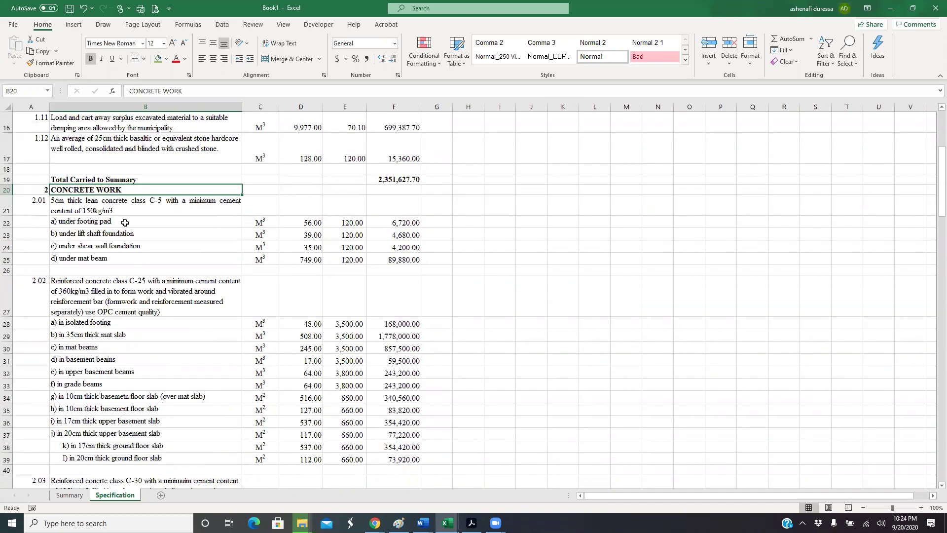
Indent the lean concrete sub-items a) to d) in B22:B25 beneath item 2.01.
click(123, 222)
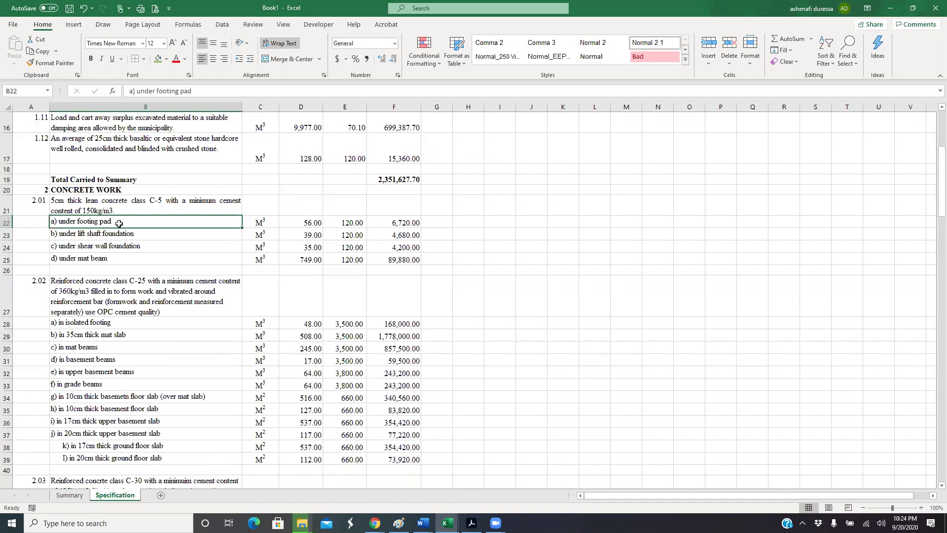
shift+click(87, 261)
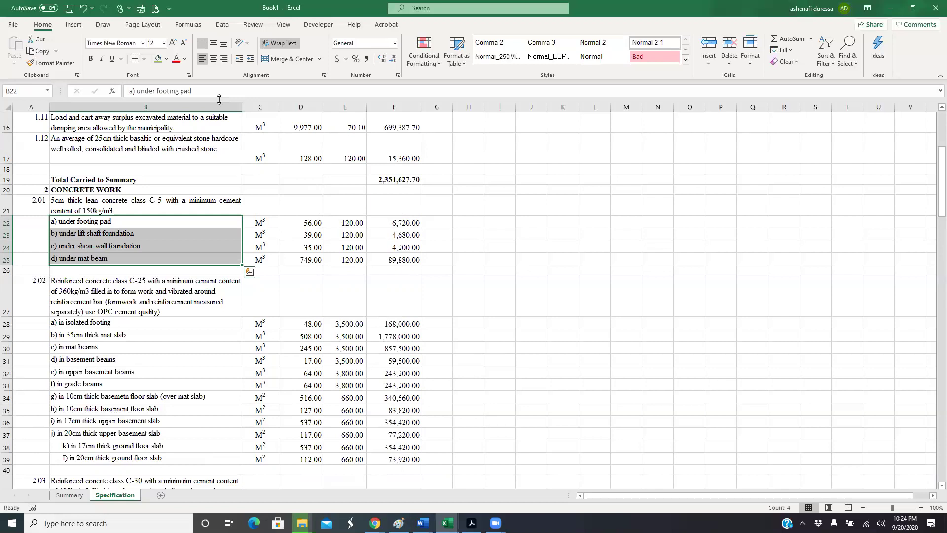
click(239, 59)
click(251, 59)
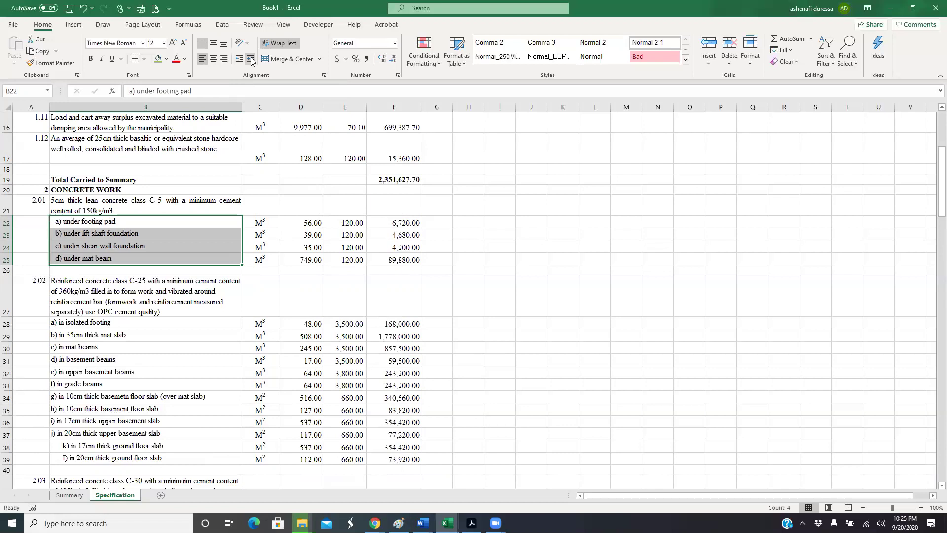
click(250, 59)
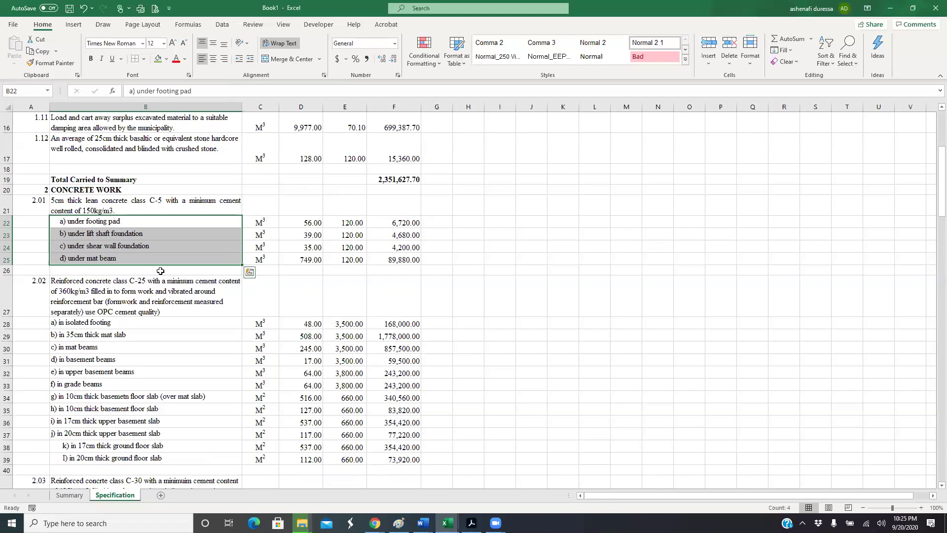
key(Escape)
scroll(265, 163, down, 1)
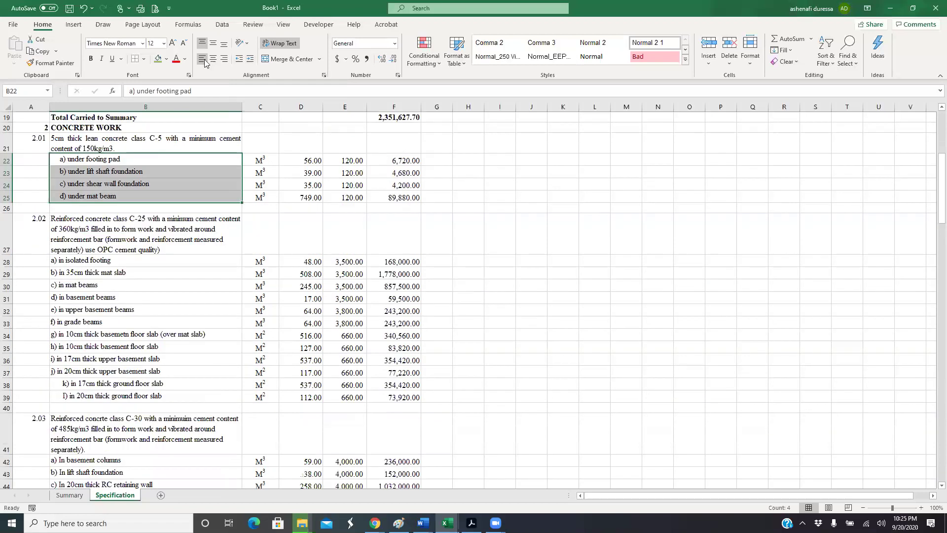
Remove the leading spaces before k) in B38 and make the B39 label lowercase l).
drag(64, 384, 64, 395)
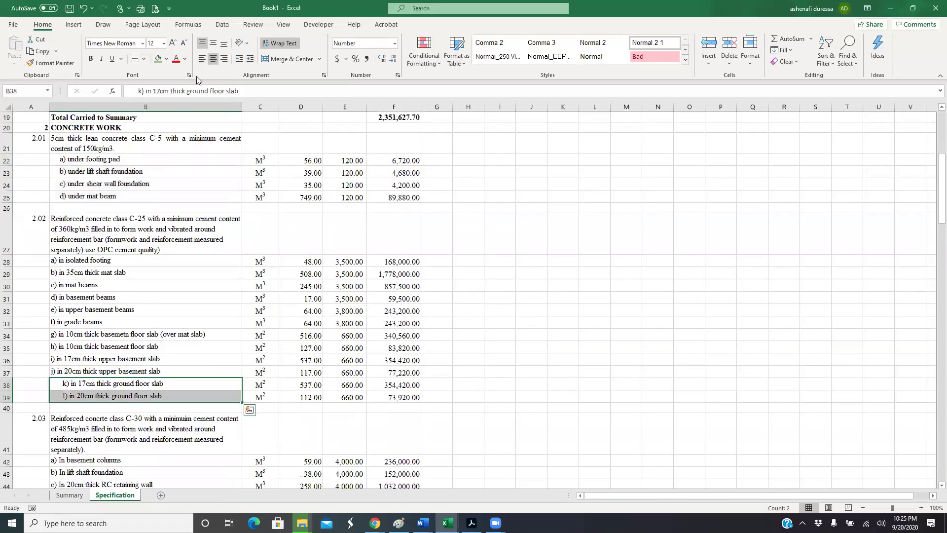
double_click(62, 381)
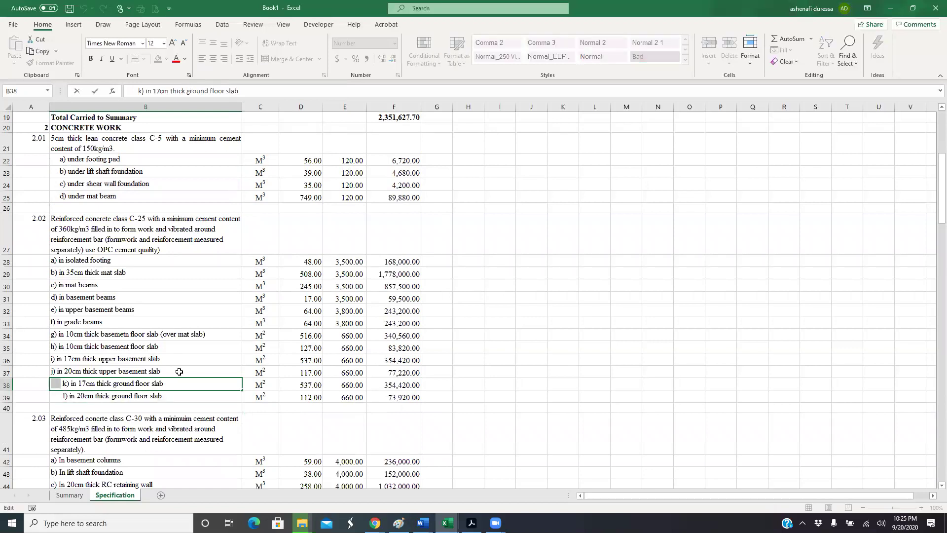
key(BackSpace)
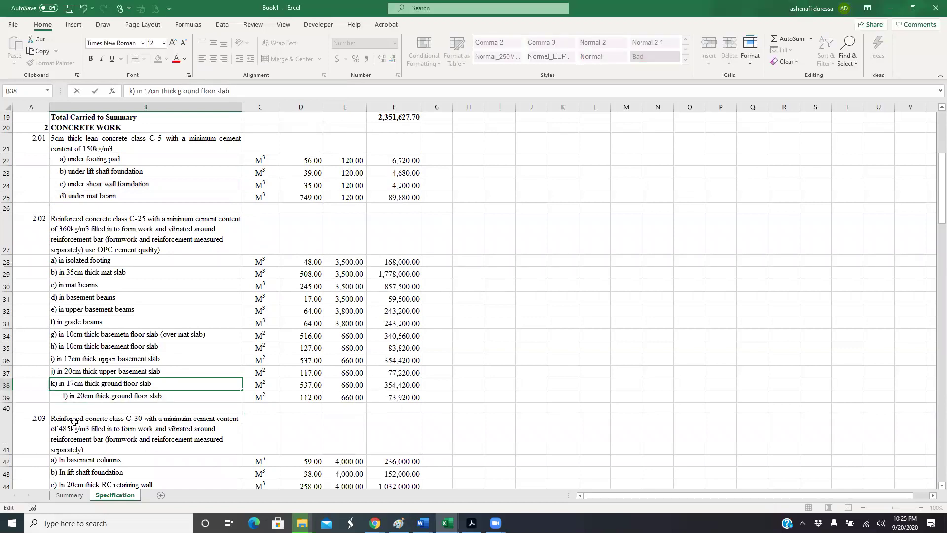
click(60, 398)
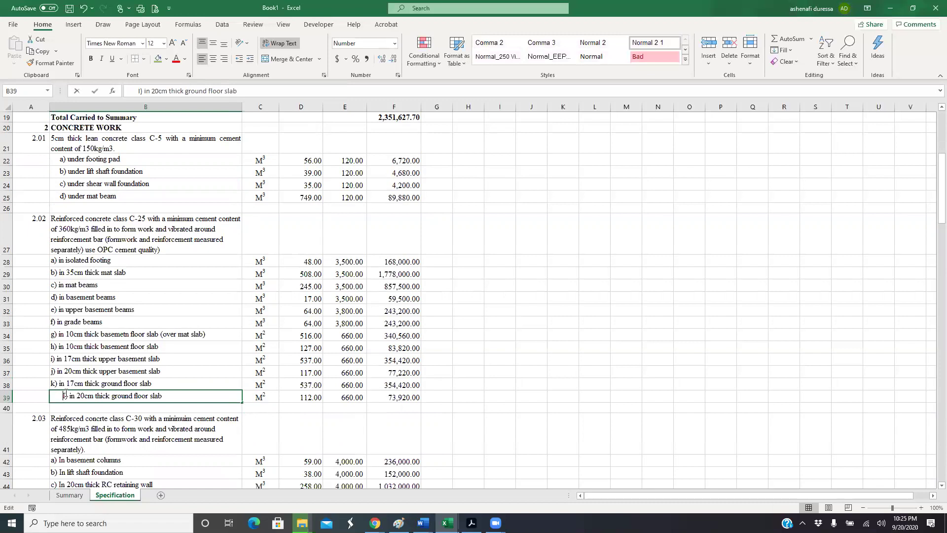
double_click(63, 395)
text(L)
key(Return)
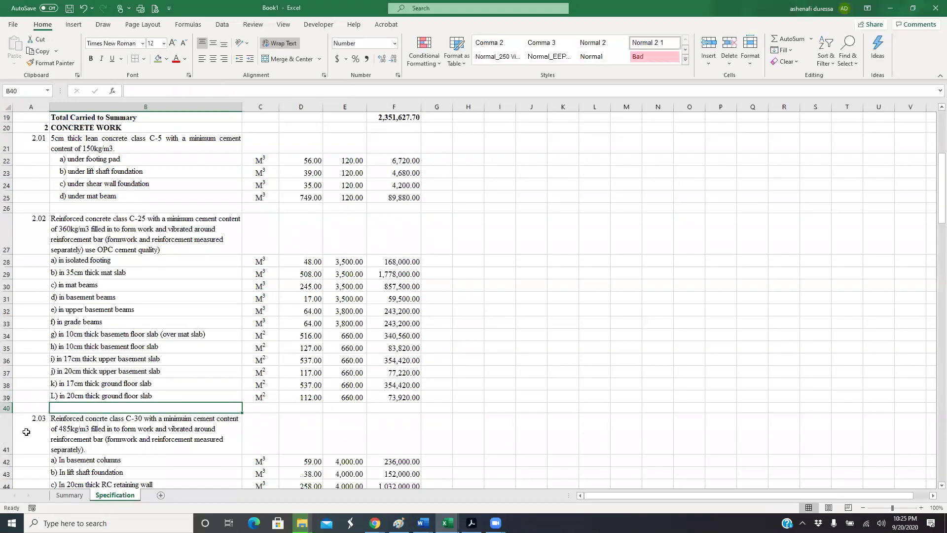
key(Up)
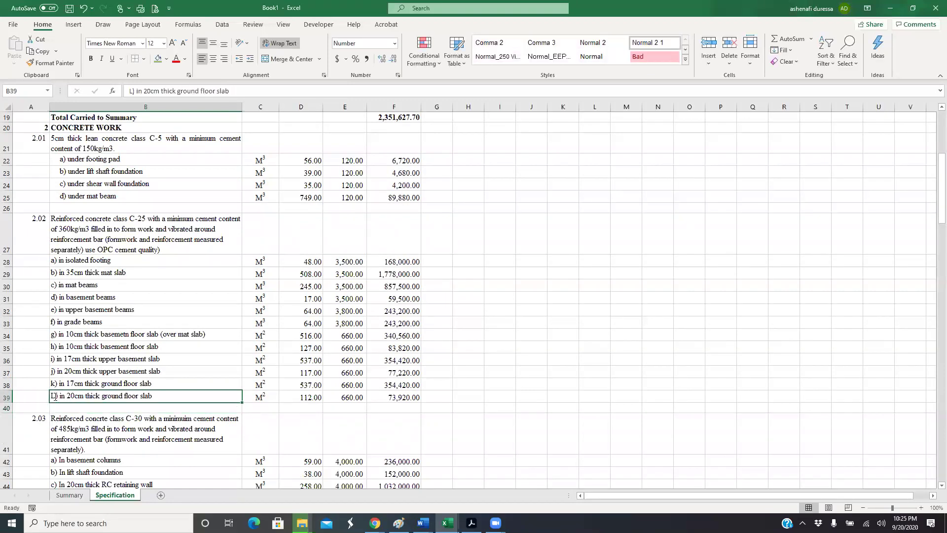
text(l)
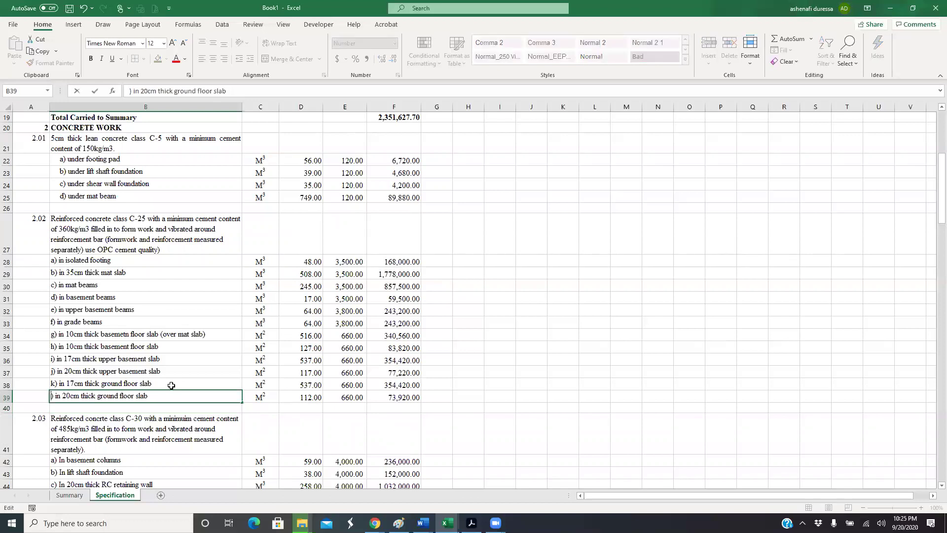
key(Return)
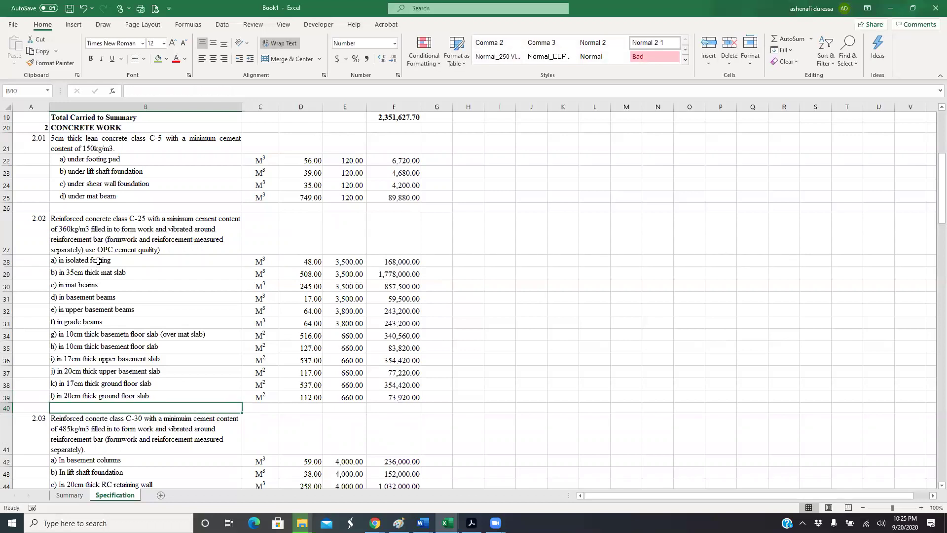
Indent the 2.02 sub-items B28:B39, undoing the accidental left alignment.
drag(98, 263, 96, 397)
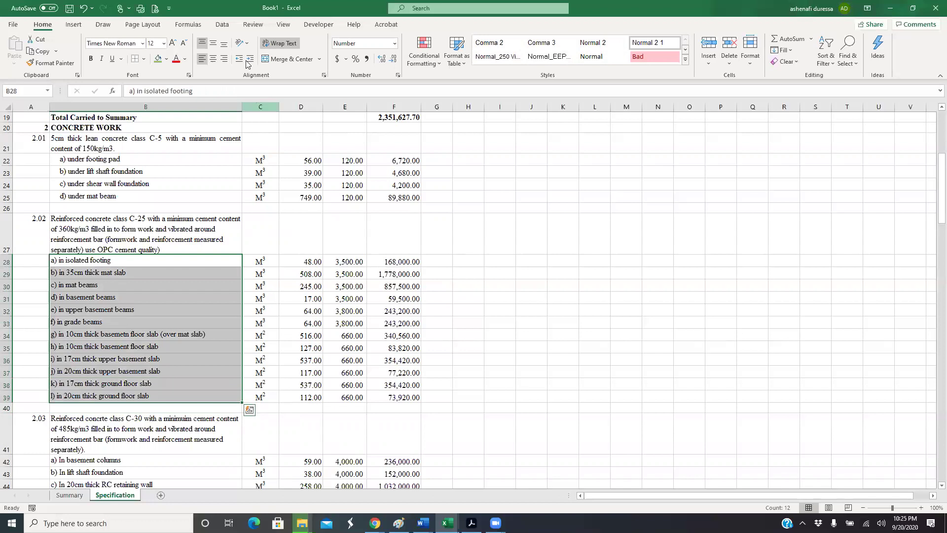
click(250, 60)
click(251, 59)
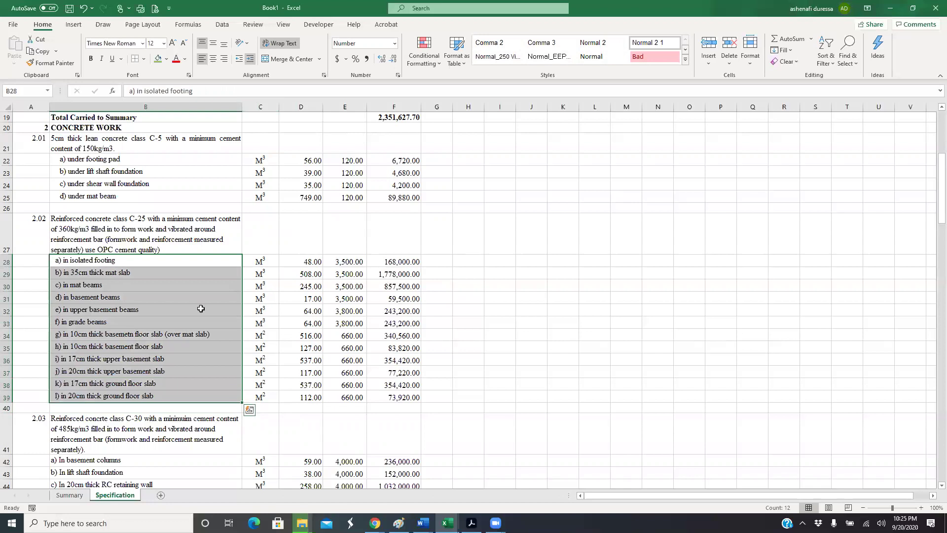
click(117, 297)
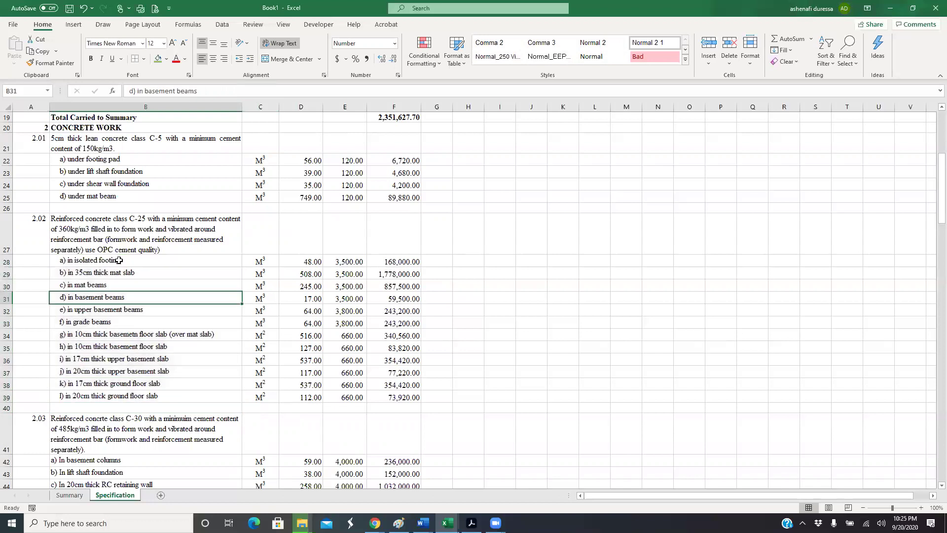
drag(118, 260, 118, 273)
key(ctrl+shift+Down)
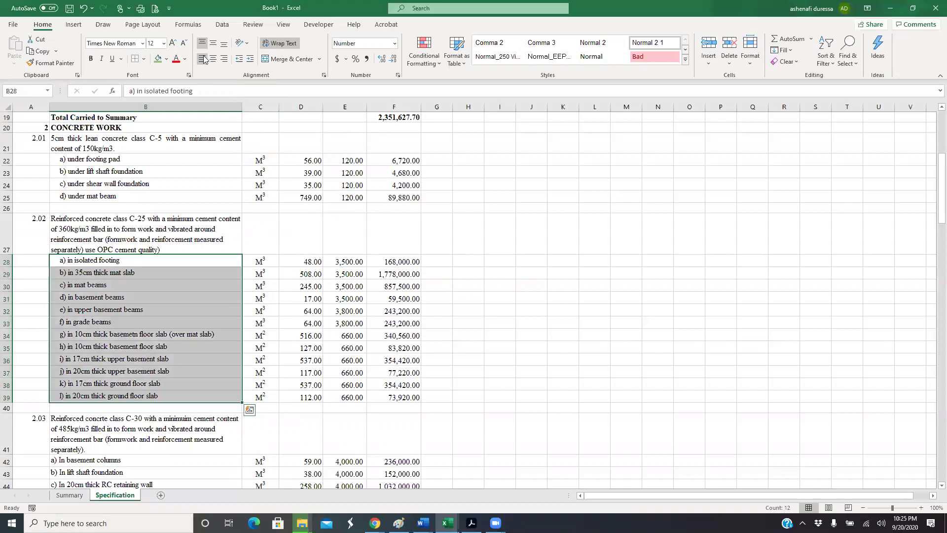
click(204, 59)
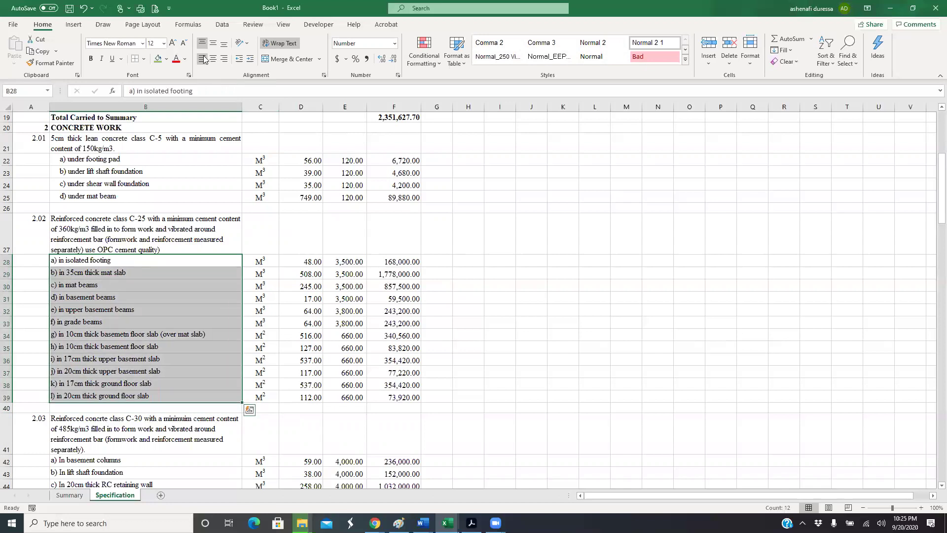
click(82, 9)
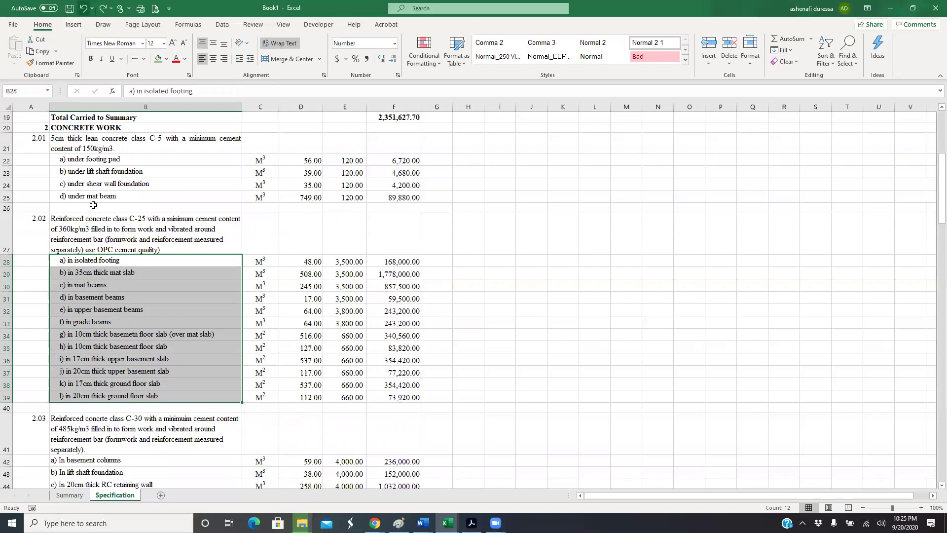
click(117, 297)
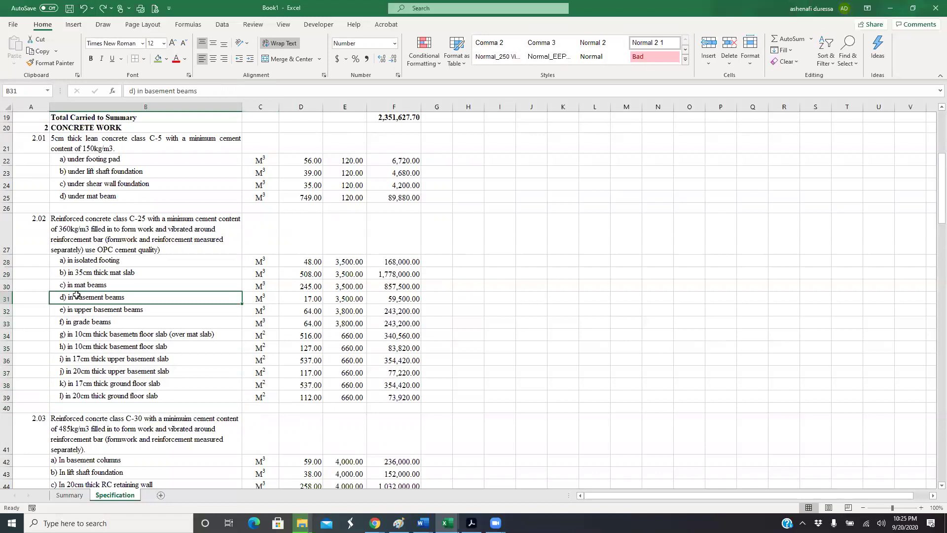
key(ctrl+Up)
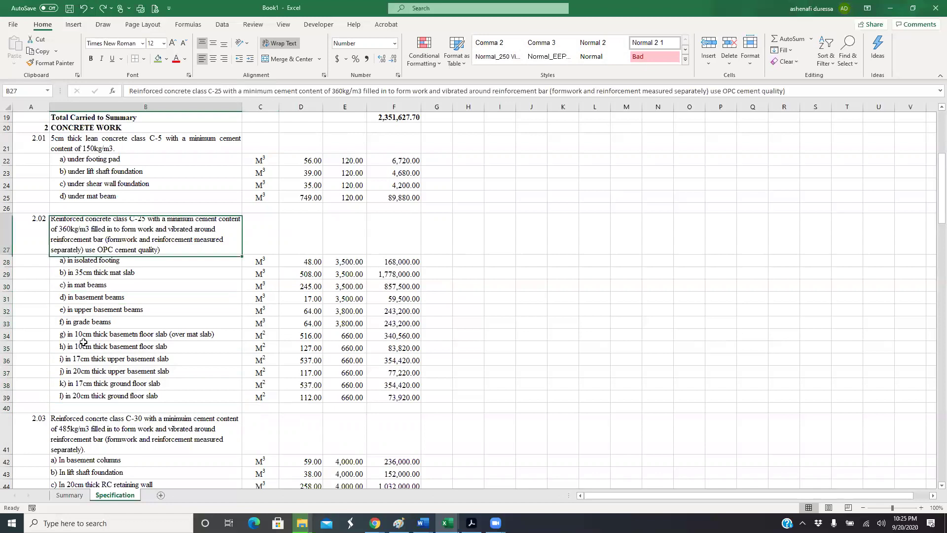
scroll(84, 342, down, 4)
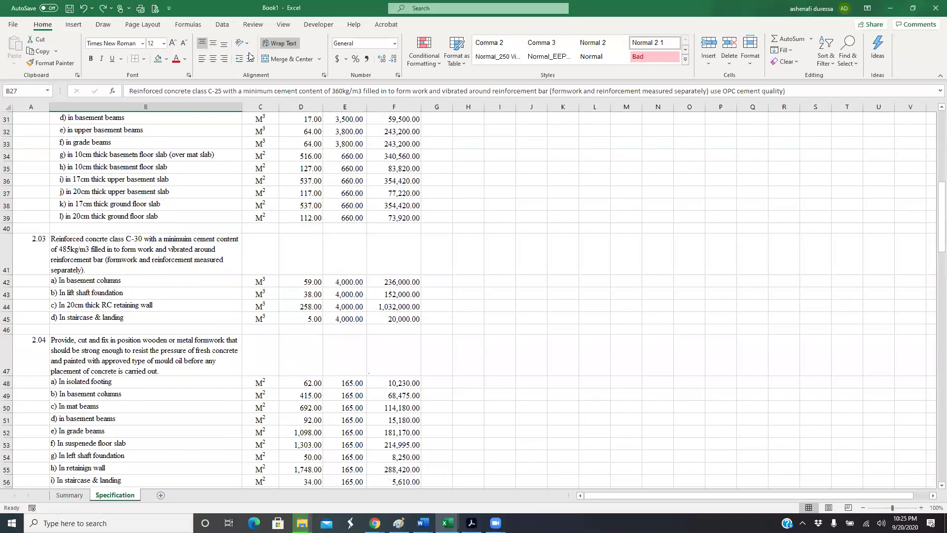
click(96, 216)
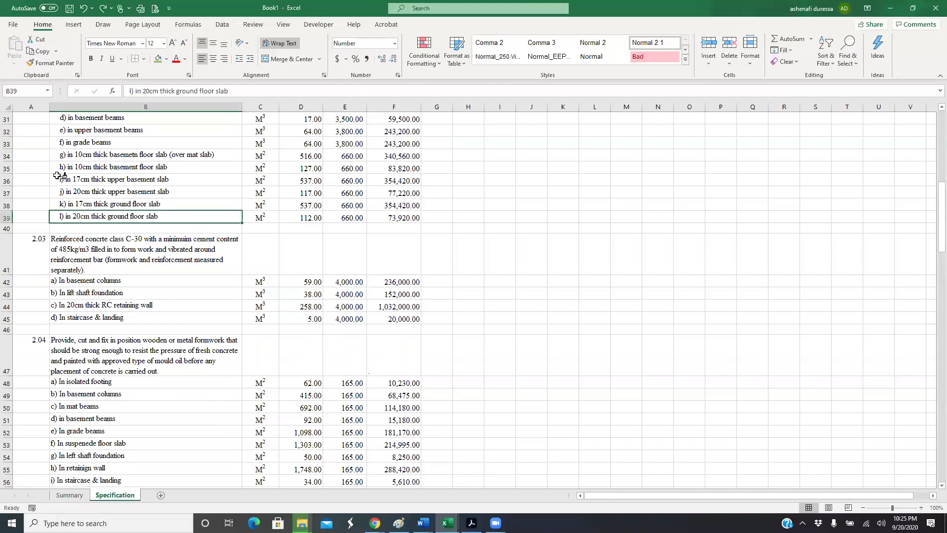
Copy B39's indent with Format Painter onto the 2.03 sub-items B42:B45.
key(alt+h)
key(f)
key(p)
key(Down)
key(Down)
key(Down)
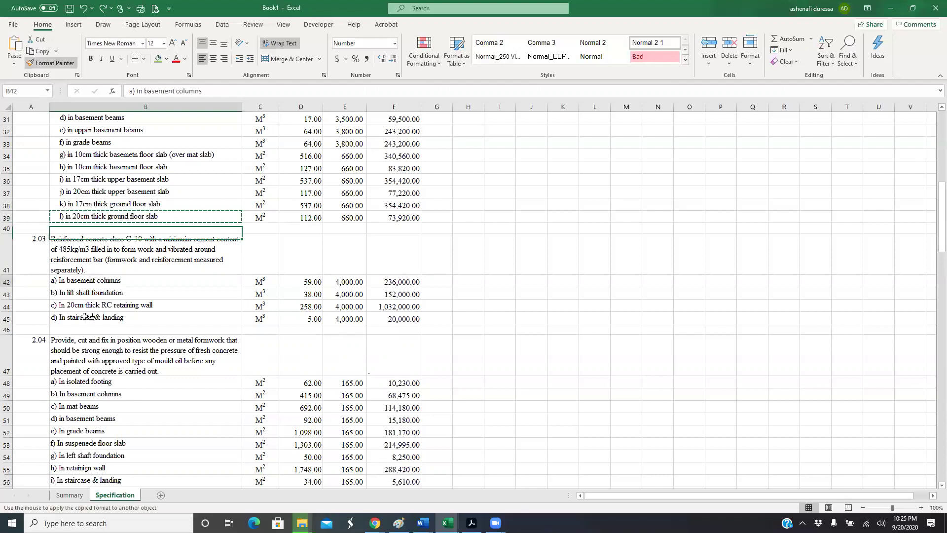
drag(158, 320, 147, 281)
scroll(146, 299, down, 2)
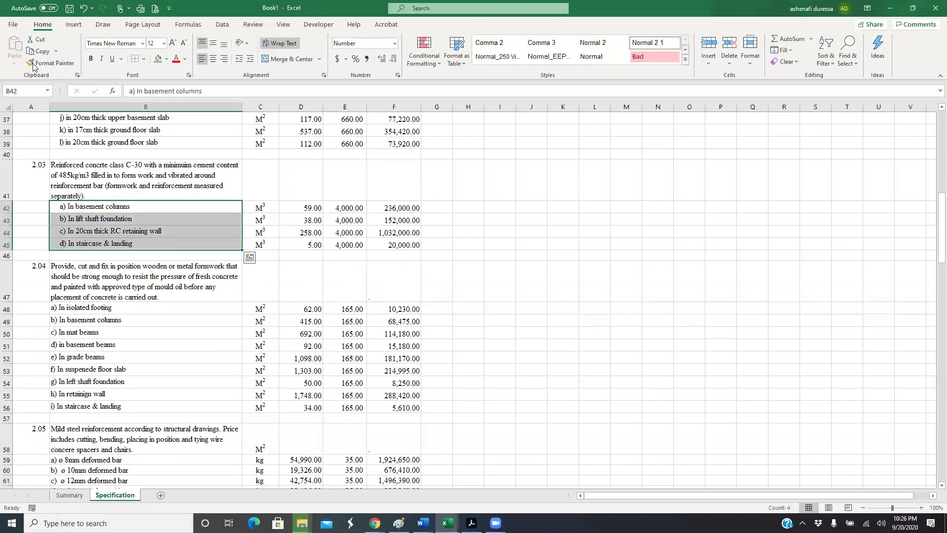
Paint the same indent onto the 2.04 formwork items B48:B56 and 2.05 bar items B59:B67.
click(96, 217)
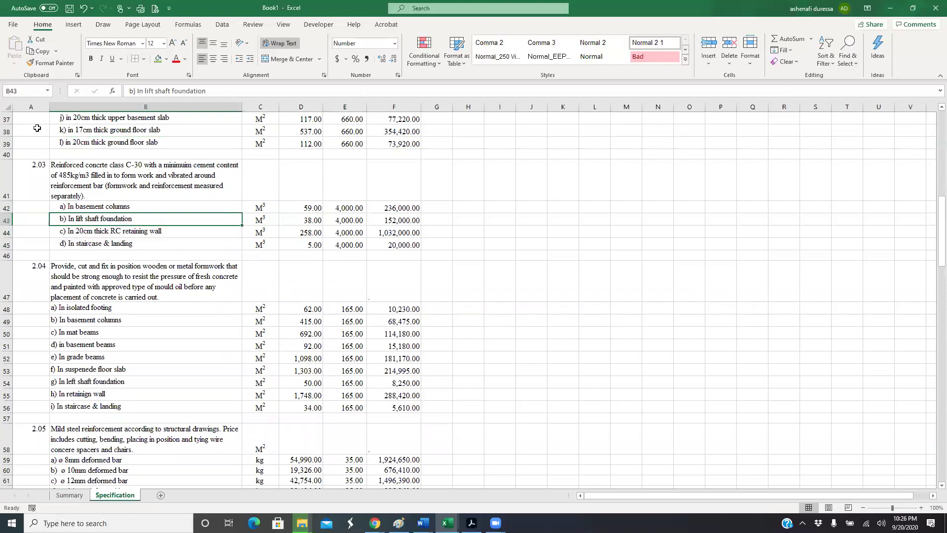
click(38, 64)
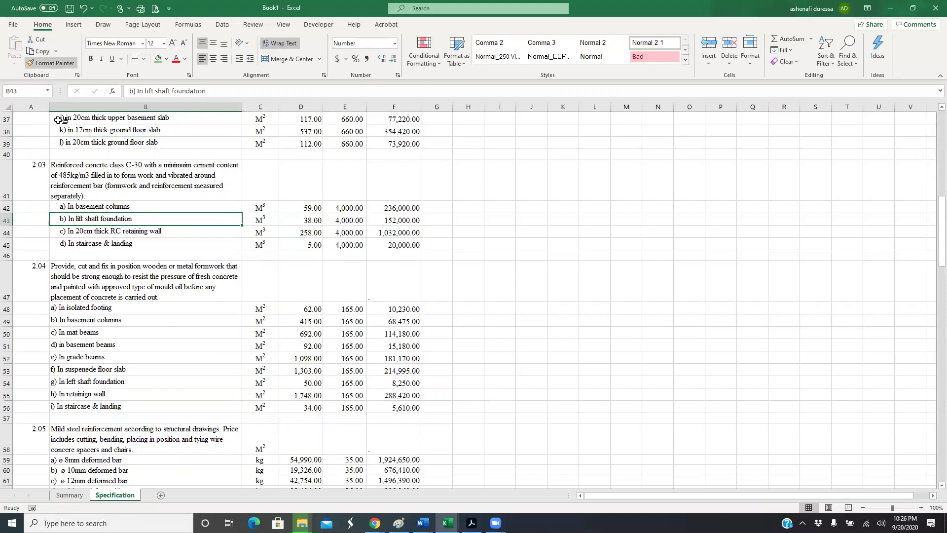
click(75, 310)
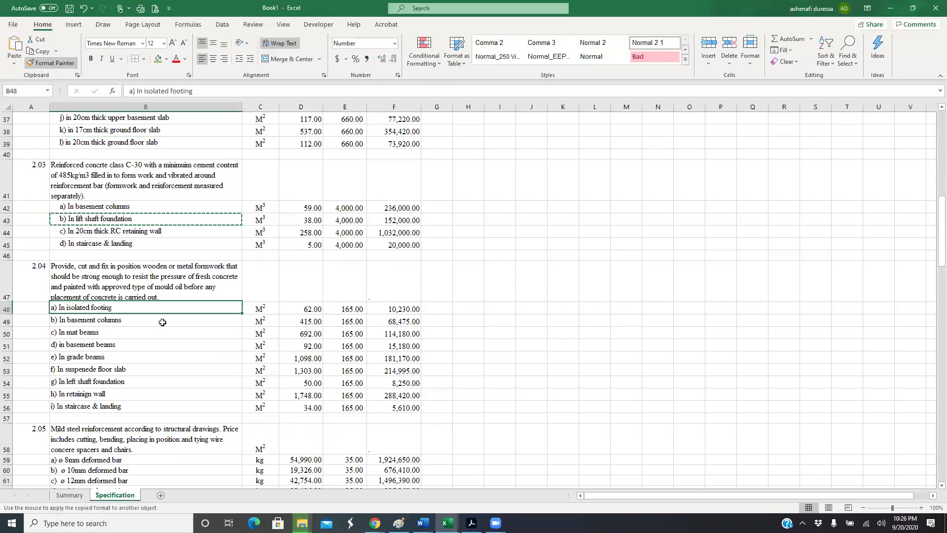
key(ctrl+shift+Down)
scroll(118, 286, down, 4)
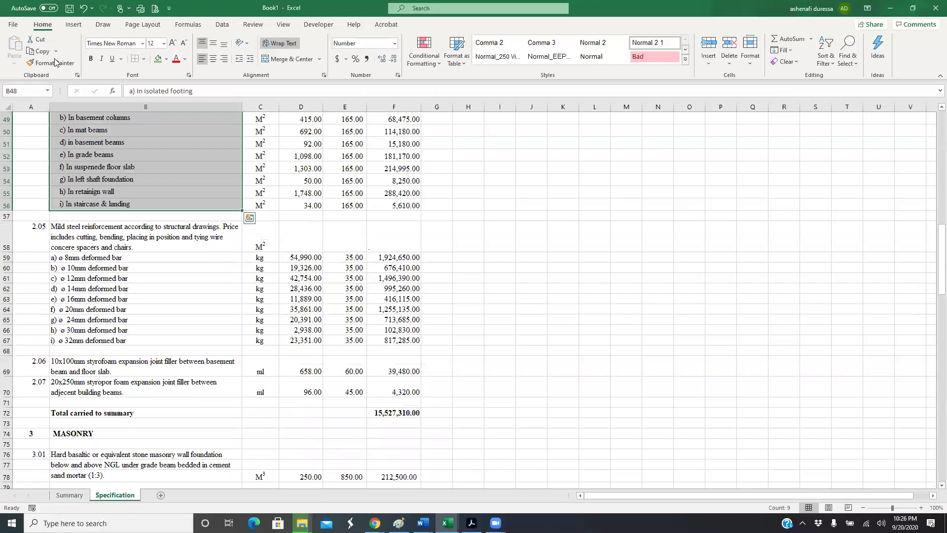
drag(108, 255, 106, 340)
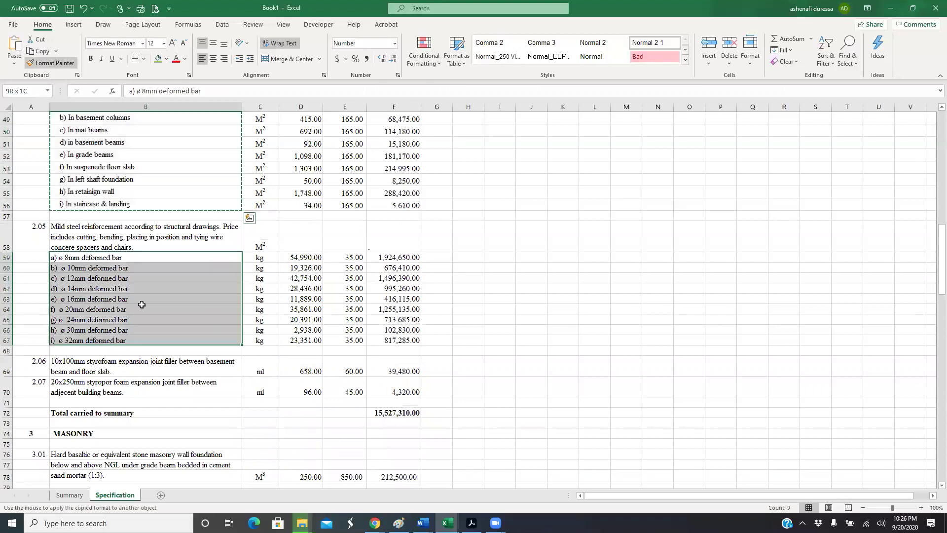
drag(168, 301, 168, 301)
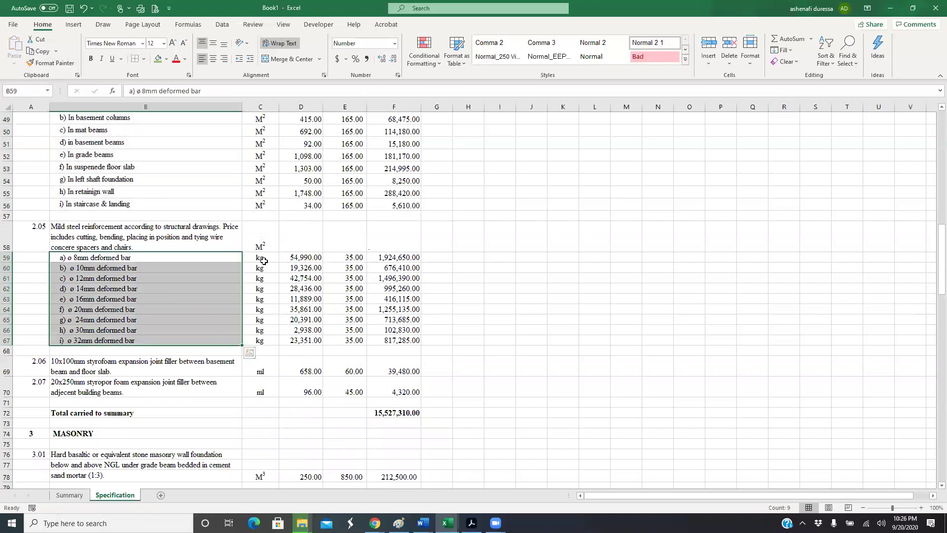
key(Right)
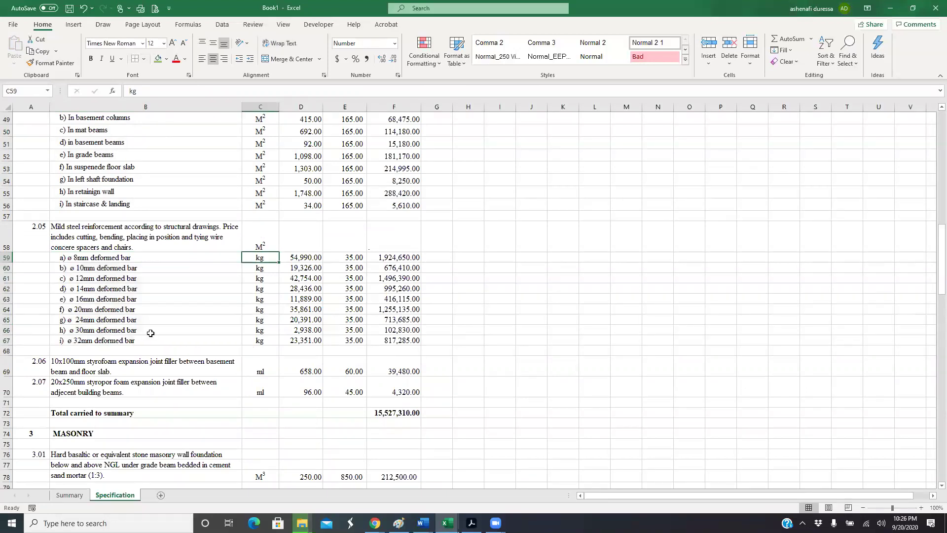
Inspect the excavation section total in F19.
scroll(150, 333, down, 5)
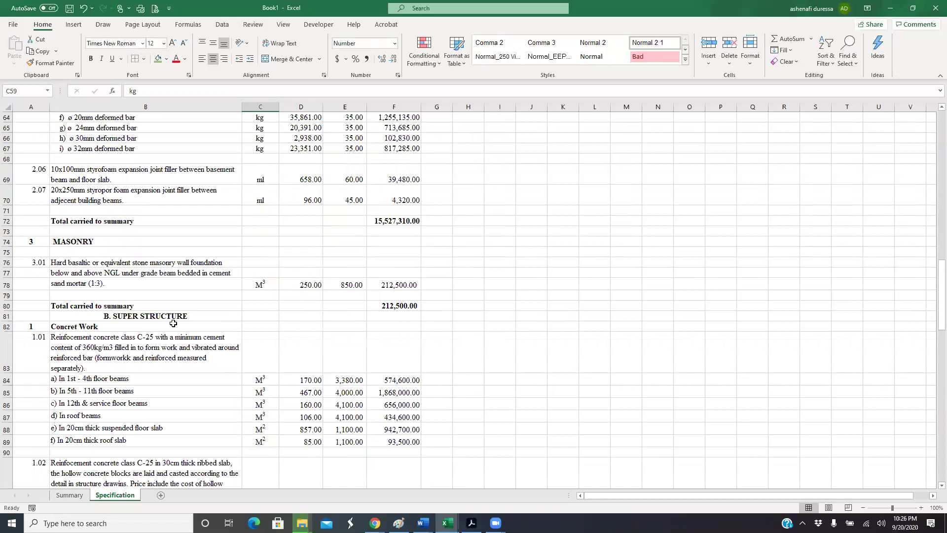
scroll(173, 323, up, 9)
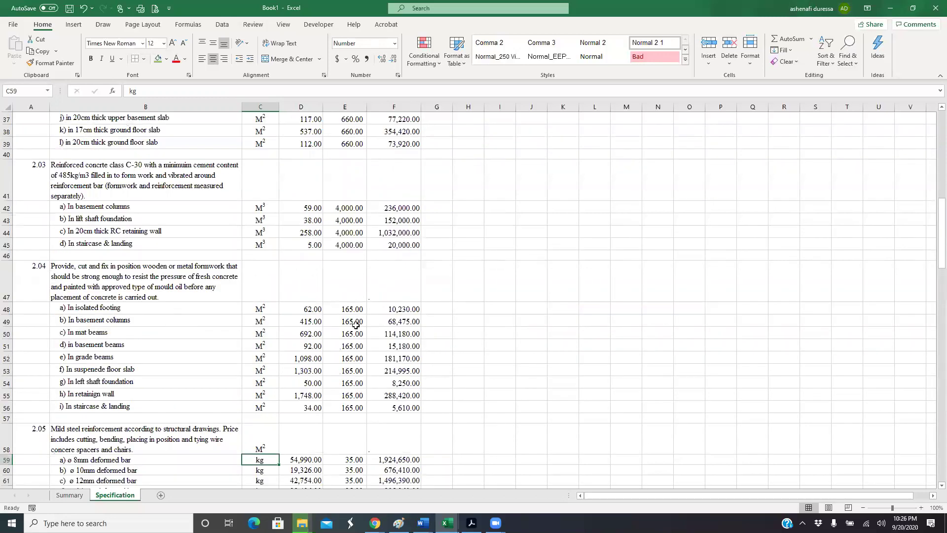
scroll(394, 387, up, 12)
scroll(400, 389, down, 1)
click(400, 390)
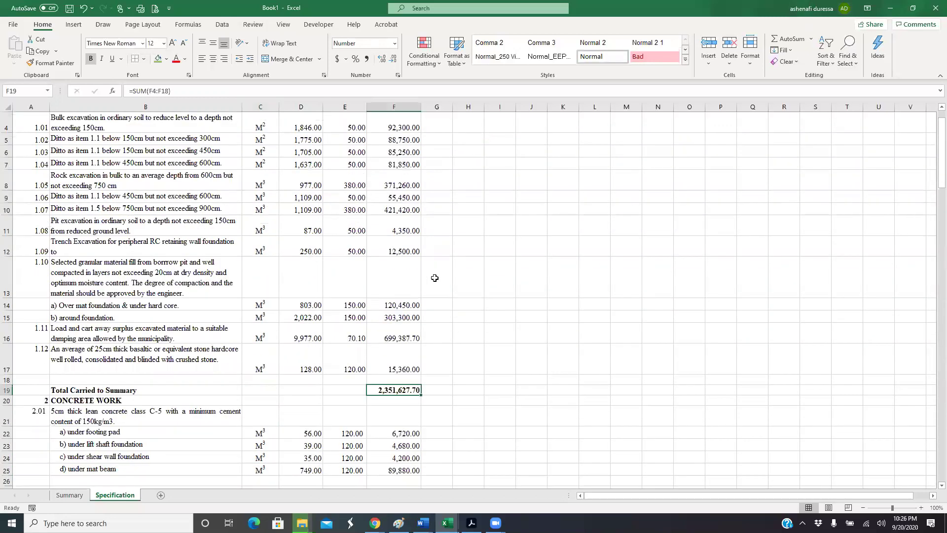
scroll(405, 412, up, 1)
key(Return)
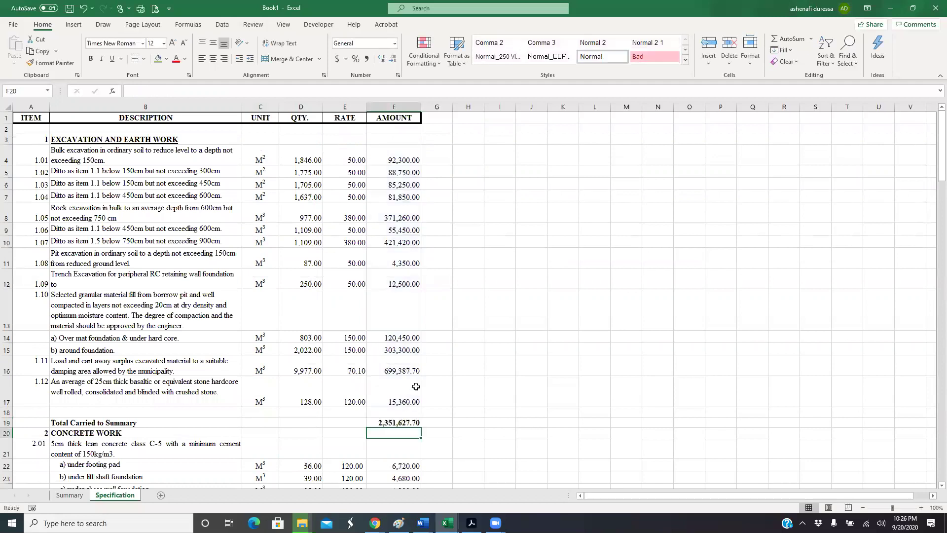
Clear the hard-typed 15,527,310.00 concrete work total in F72, then check nearby item amounts.
scroll(417, 338, down, 6)
scroll(352, 336, down, 4)
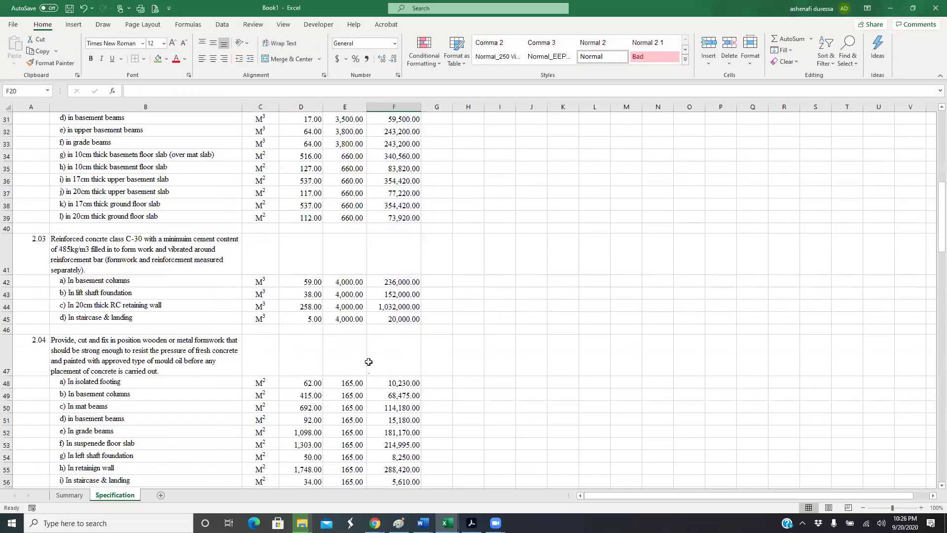
scroll(402, 443, down, 4)
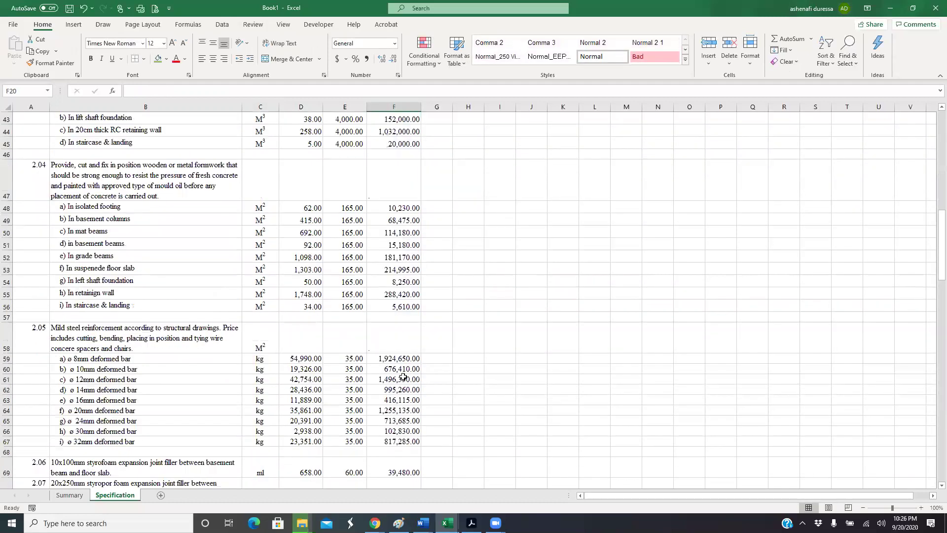
scroll(403, 377, down, 3)
double_click(408, 376)
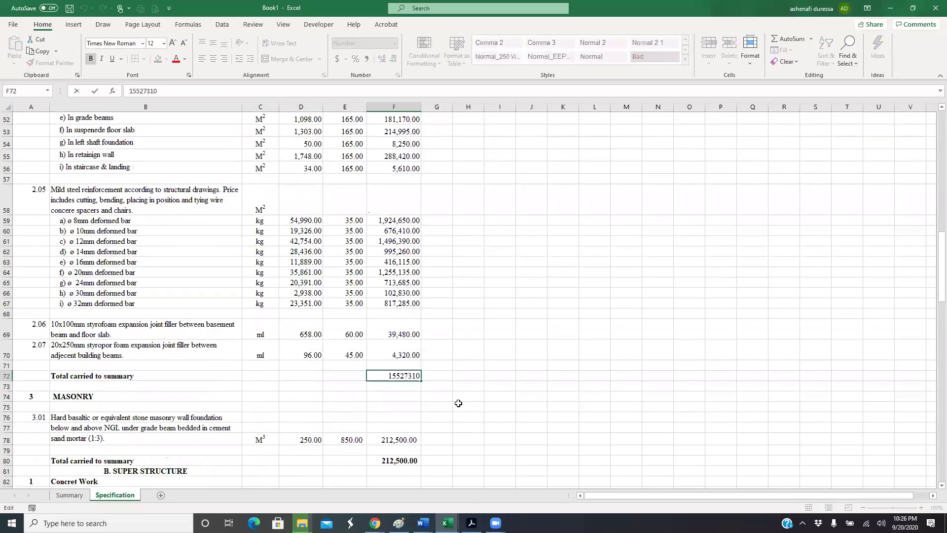
key(Escape)
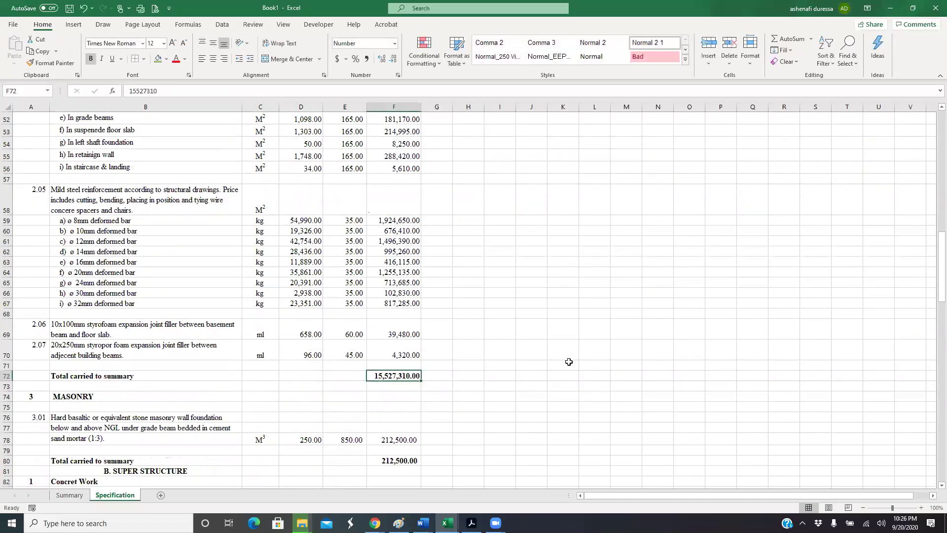
key(Delete)
scroll(400, 205, up, 1)
click(399, 205)
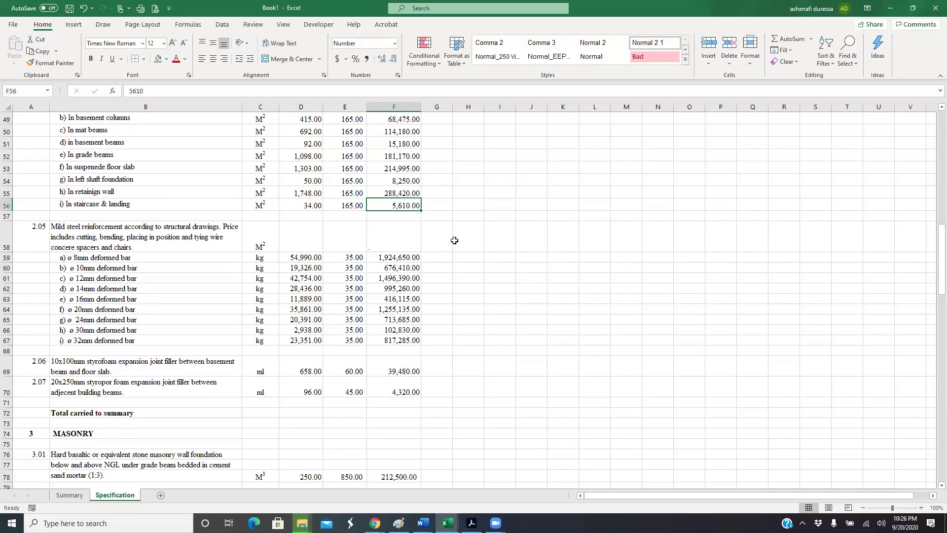
scroll(397, 170, up, 3)
click(403, 177)
scroll(490, 253, up, 7)
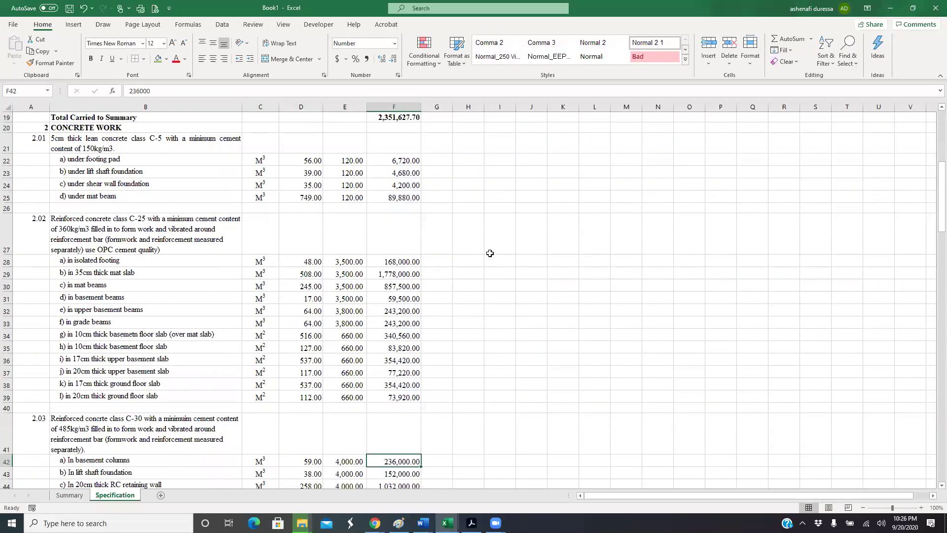
scroll(490, 253, up, 6)
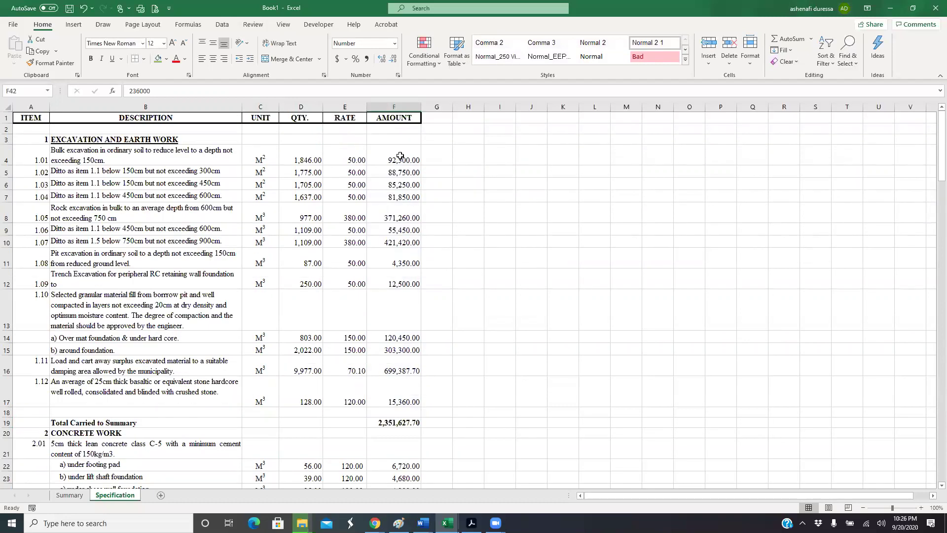
click(398, 152)
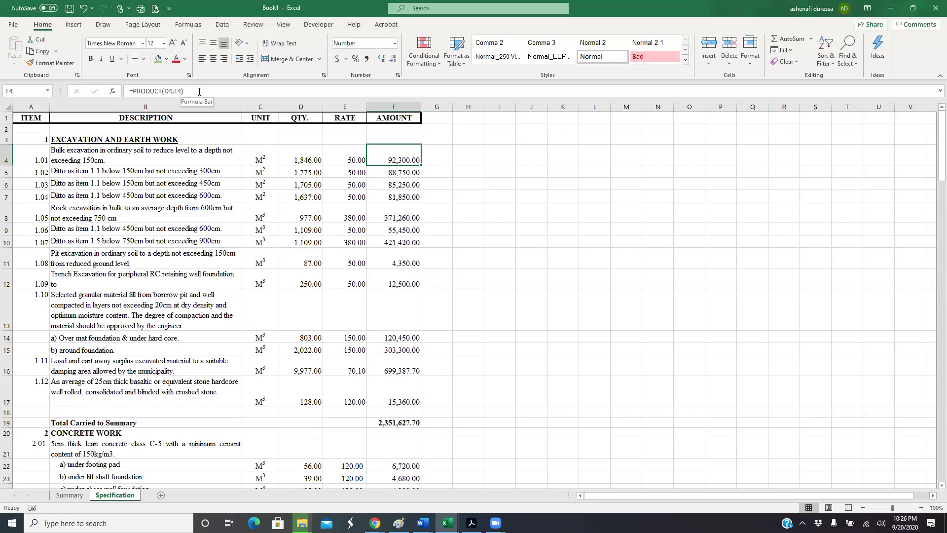
key(Down)
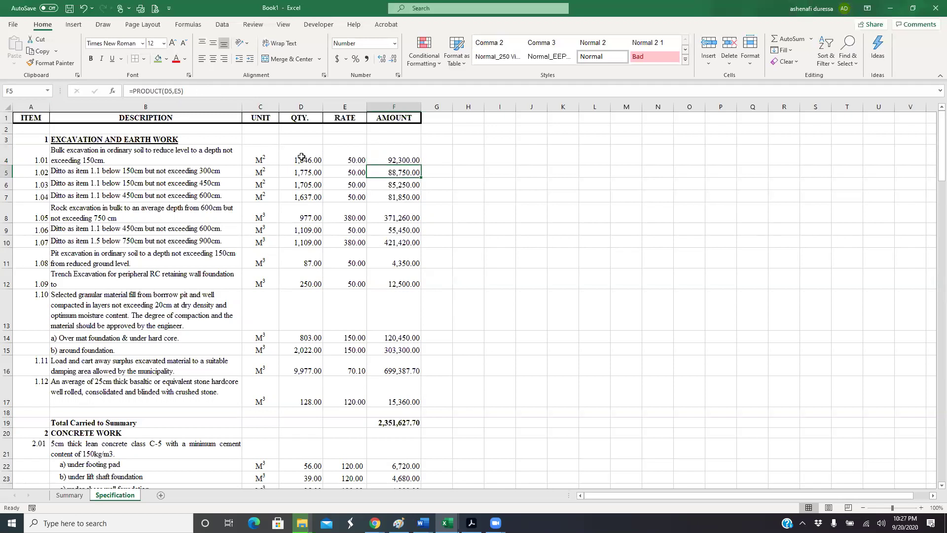
key(Up)
key(Left)
key(Left)
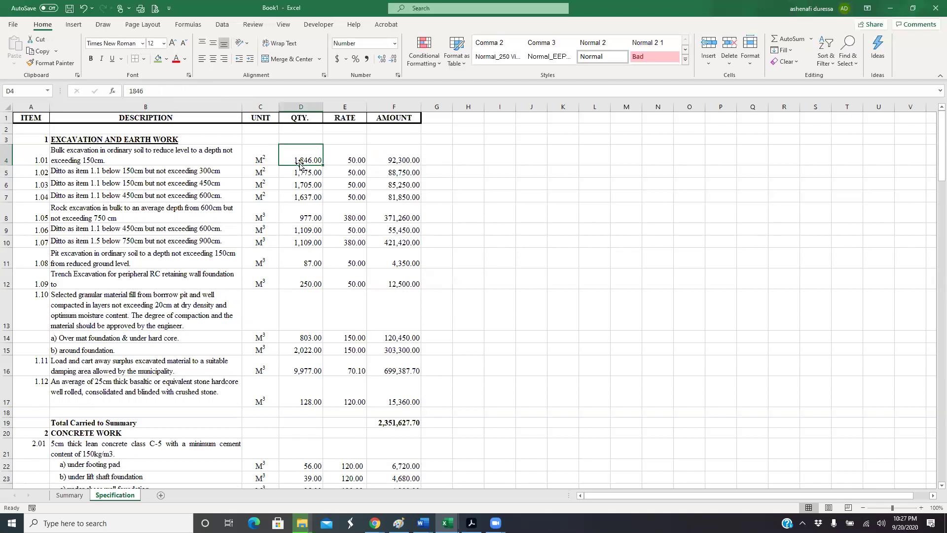
key(Right)
key(Right)
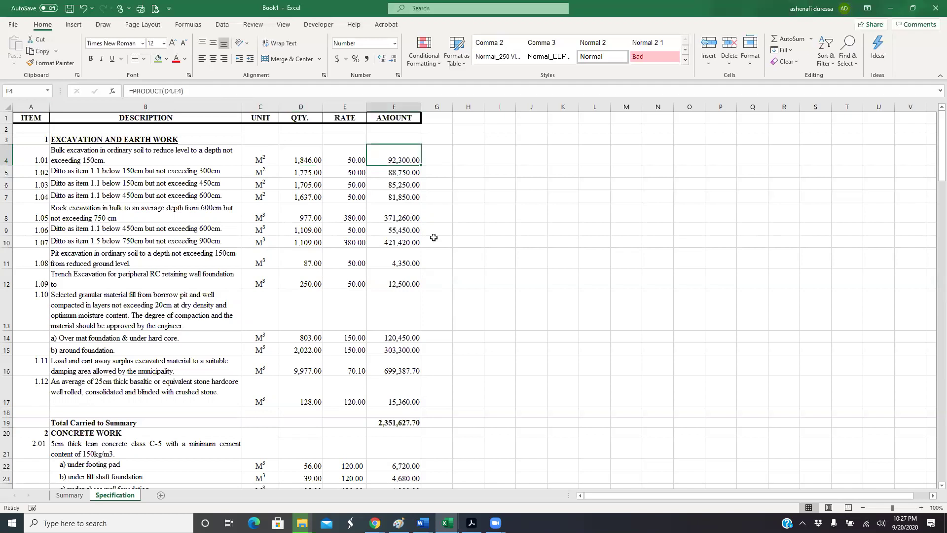
scroll(397, 148, down, 5)
scroll(401, 222, up, 5)
scroll(396, 158, down, 6)
click(396, 159)
scroll(408, 172, down, 1)
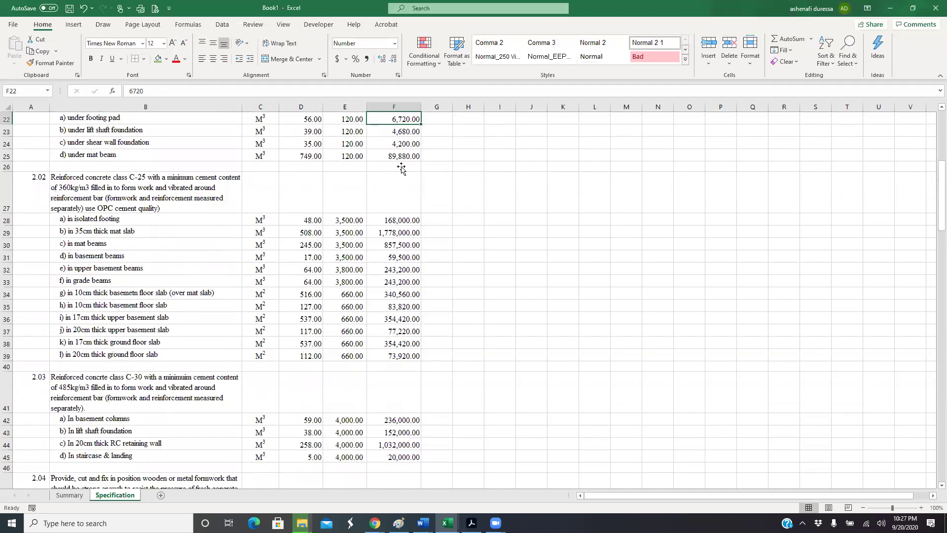
scroll(399, 163, up, 1)
Clear the typed column F amounts for items 2.01 and 2.02.
shift+click(396, 172)
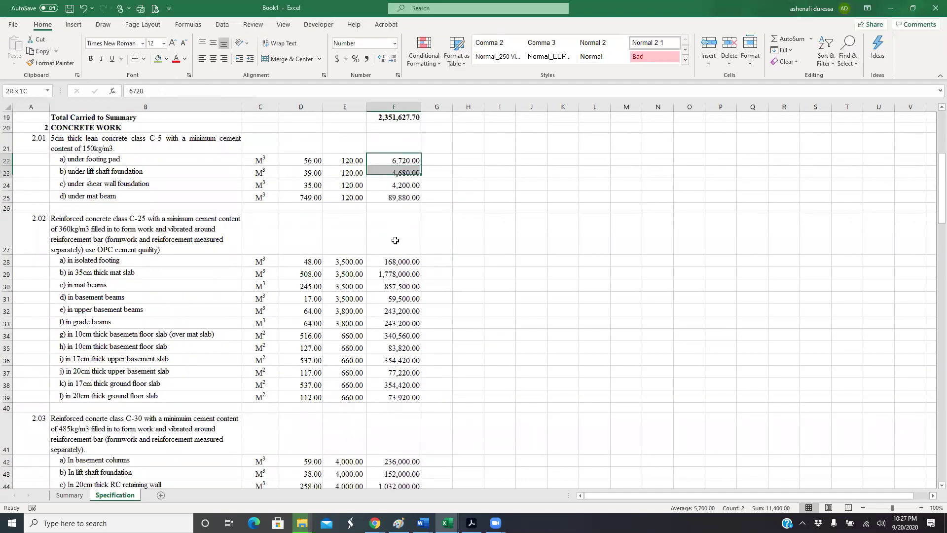
mouse_move(395, 240)
mouse_down()
mouse_move(444, 376)
mouse_move(434, 408)
mouse_up()
key(Delete)
scroll(388, 287, down, 3)
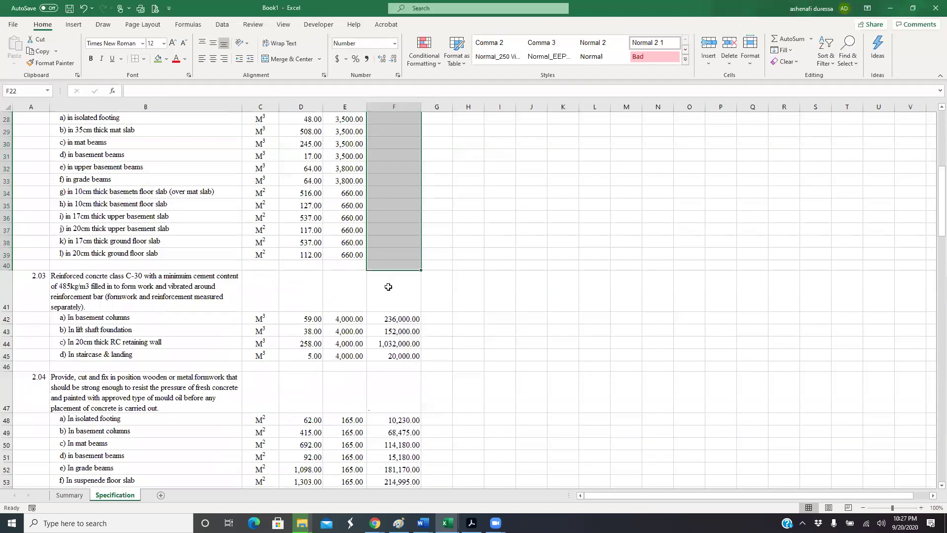
Clear the typed amounts for item 2.03.
click(388, 271)
scroll(395, 305, down, 1)
drag(399, 333, 399, 336)
key(Delete)
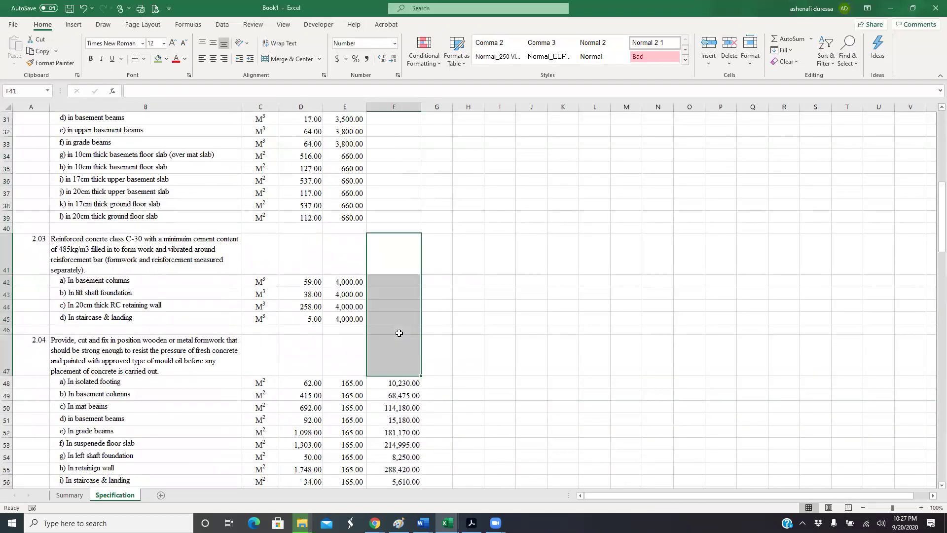
scroll(394, 268, down, 3)
Clear the typed formwork amounts for item 2.04.
click(394, 296)
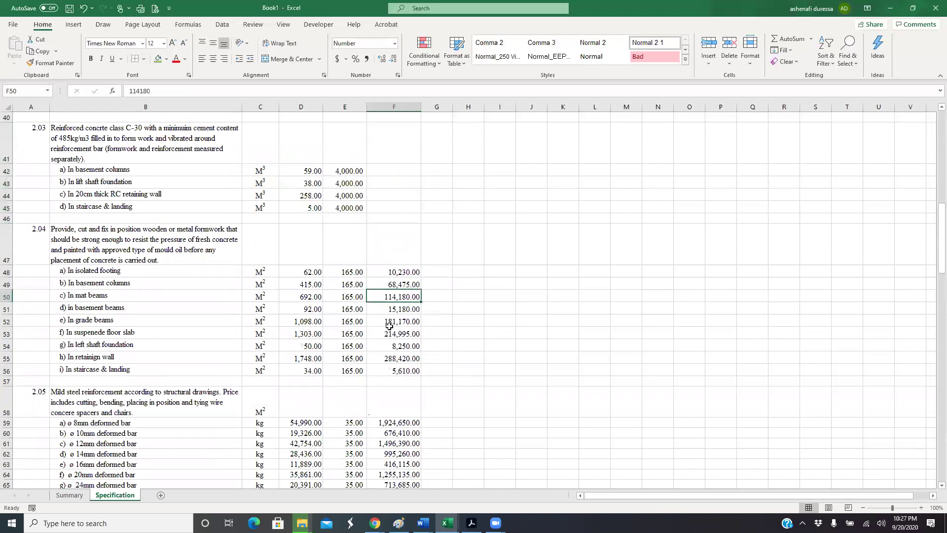
key(Down)
key(Down)
key(Down)
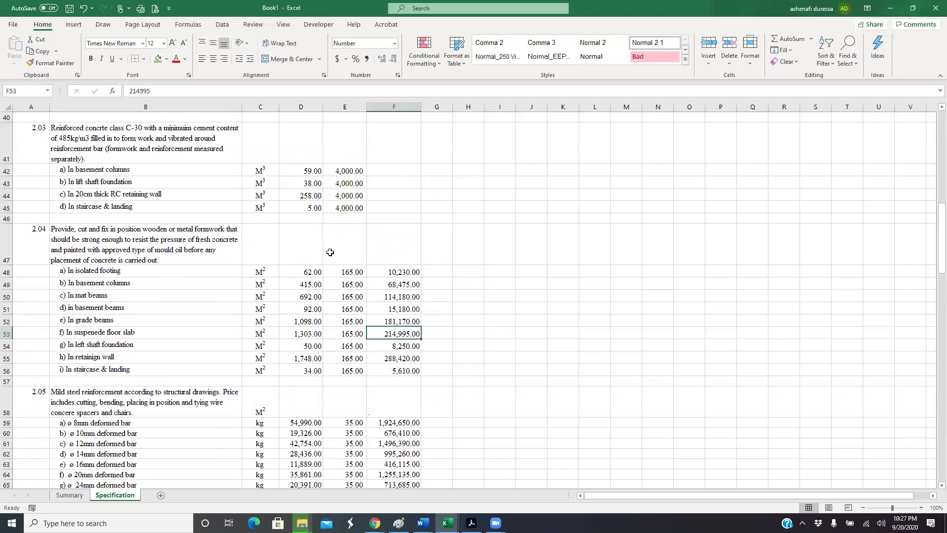
click(399, 264)
key(shift+Down)
key(shift+Down)
key(shift+Down)
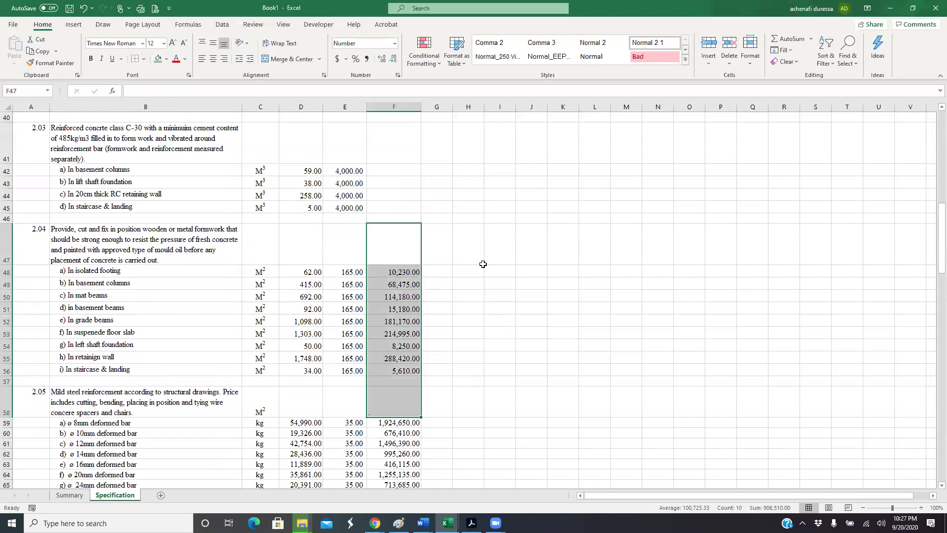
key(Delete)
scroll(483, 264, down, 4)
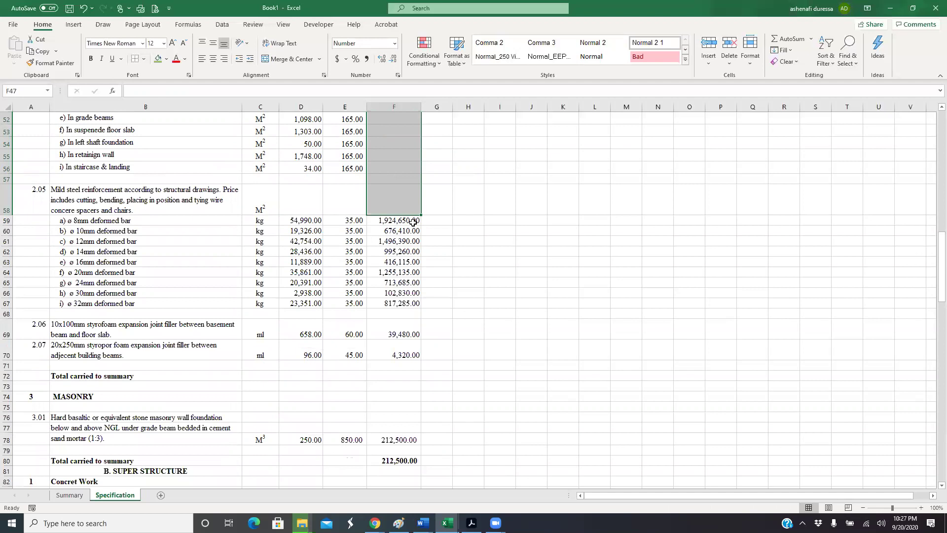
Test a rate of 100 for the 8mm bar in E59, then undo it back to 35.
click(313, 223)
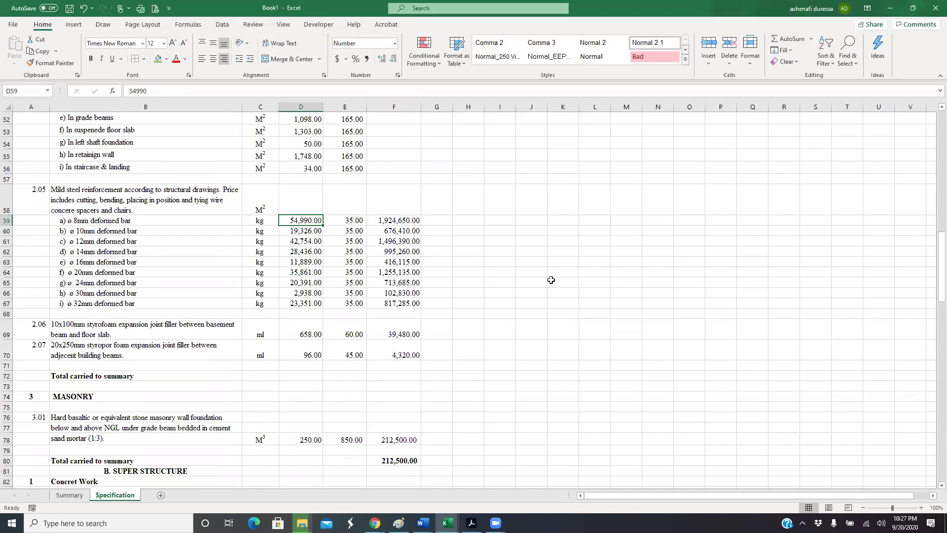
key(Right)
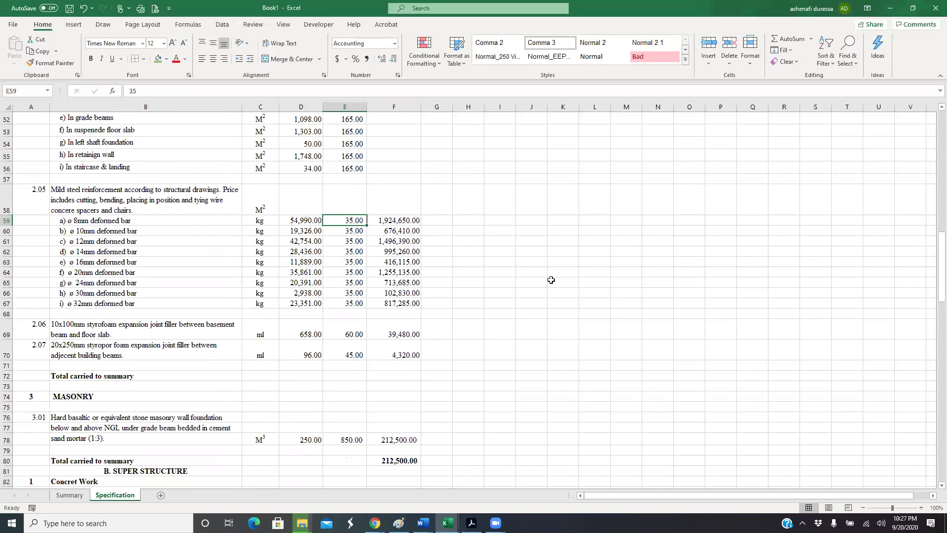
text(100)
key(Return)
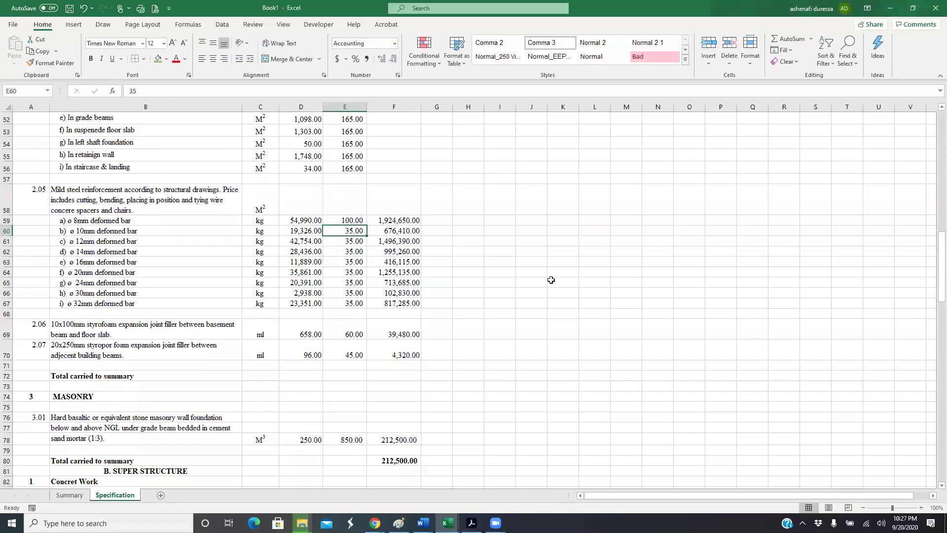
key(Up)
key(Left)
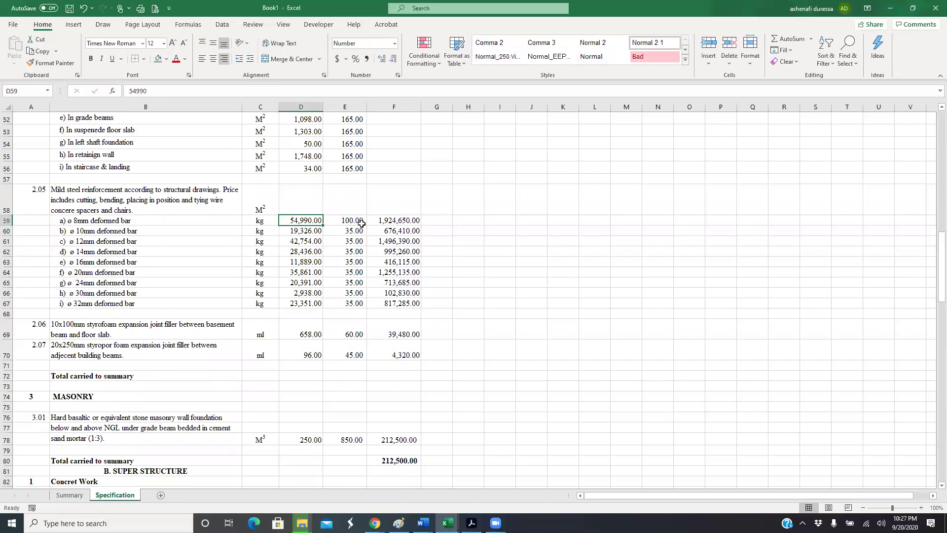
click(390, 222)
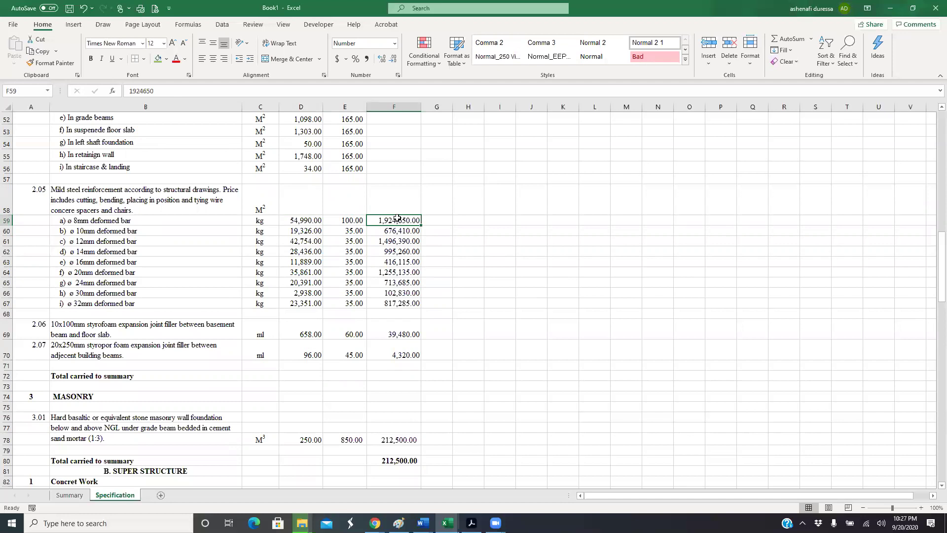
click(84, 10)
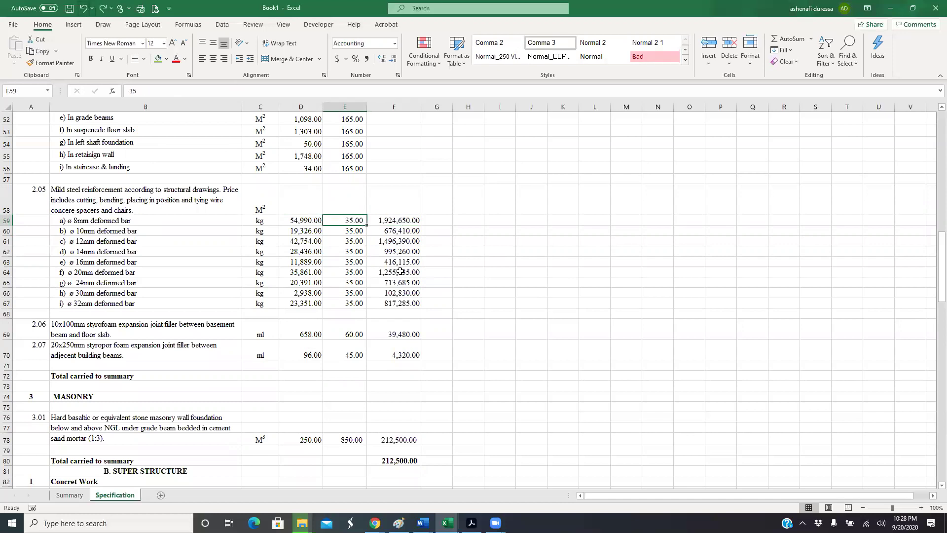
Clear the typed amounts for the reinforcement bars F59:F67 and joint fillers F69:F70.
key(Right)
key(shift+Down)
key(ctrl+shift+Down)
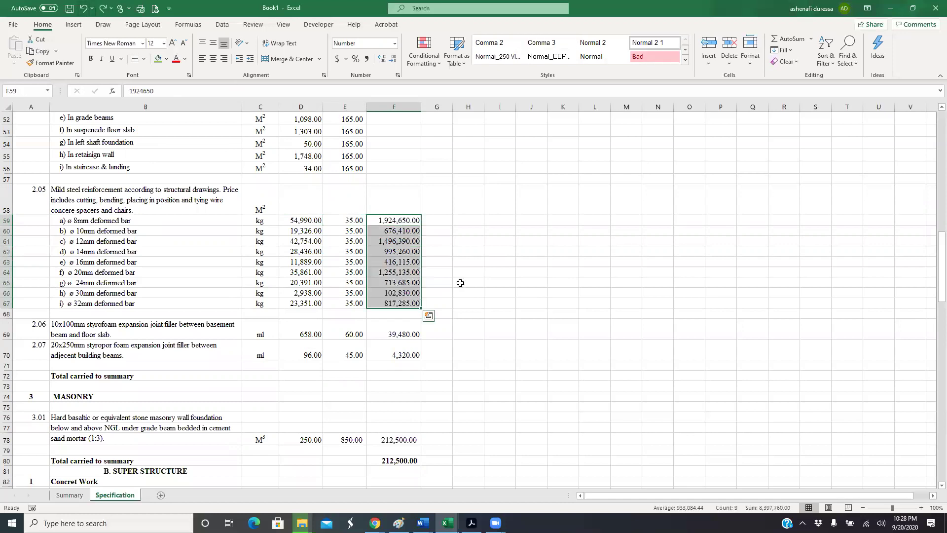
key(Delete)
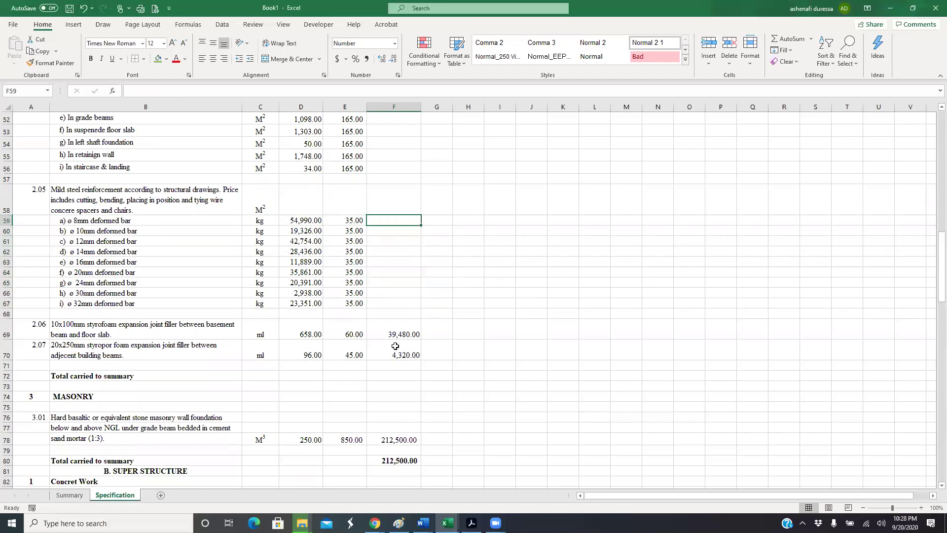
drag(390, 324, 397, 341)
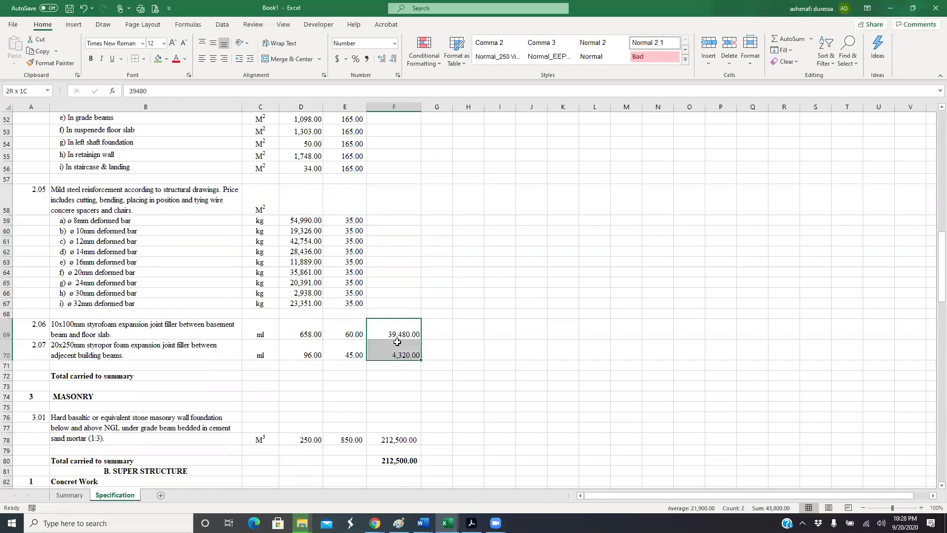
key(Delete)
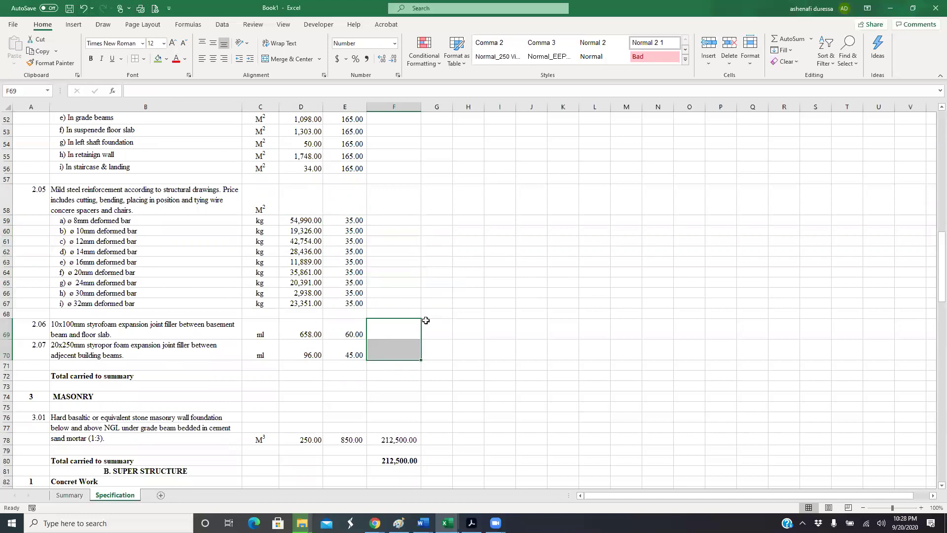
Copy F17's =PRODUCT(D17,E17) formula into F22 and check its references.
scroll(432, 306, up, 8)
scroll(432, 306, up, 7)
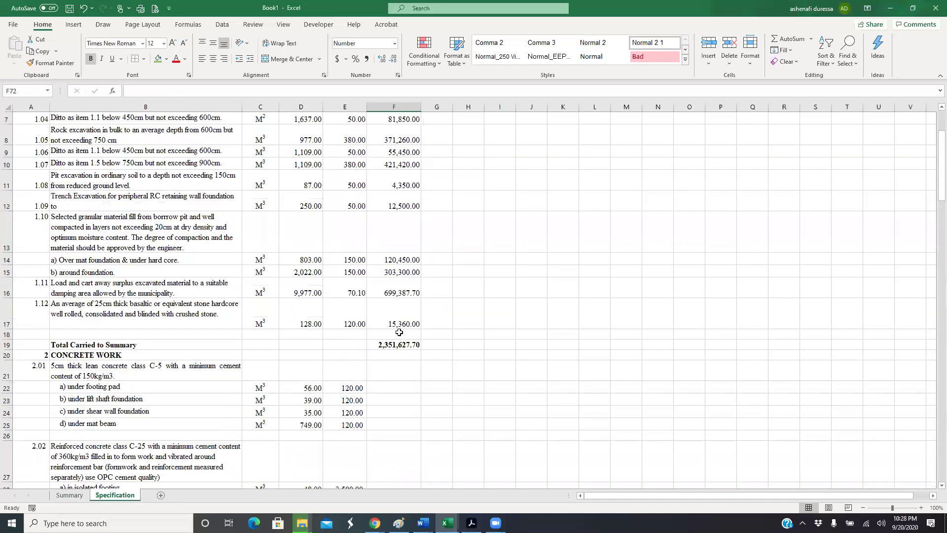
scroll(383, 282, down, 2)
click(392, 219)
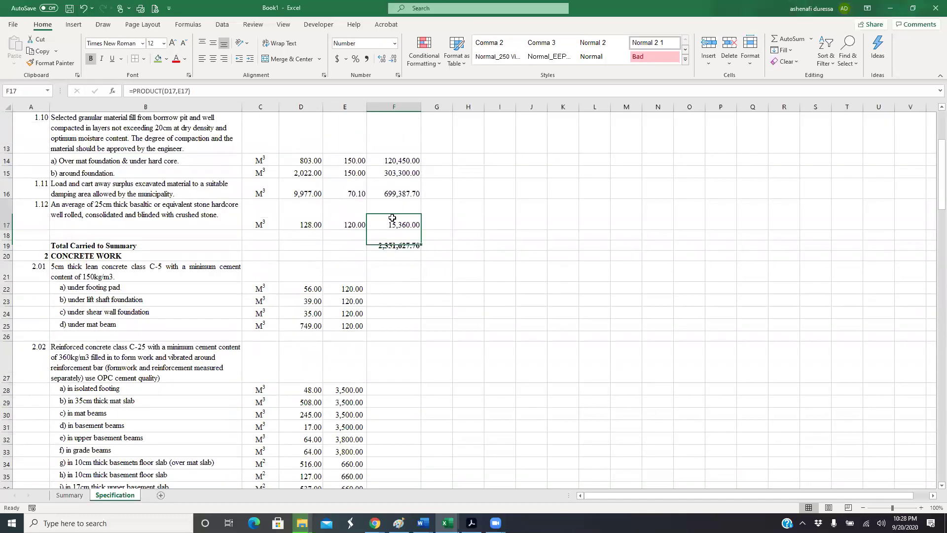
key(F2)
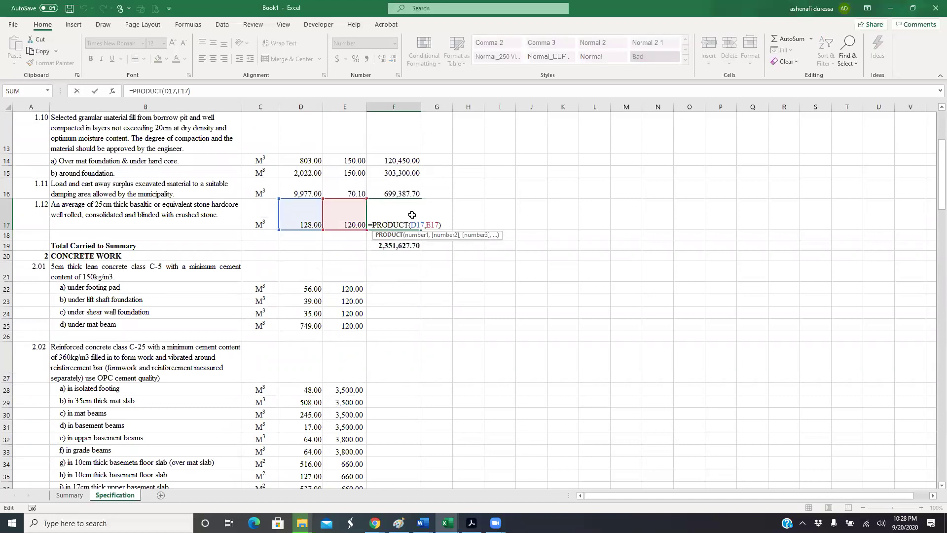
key(Return)
right_click(392, 224)
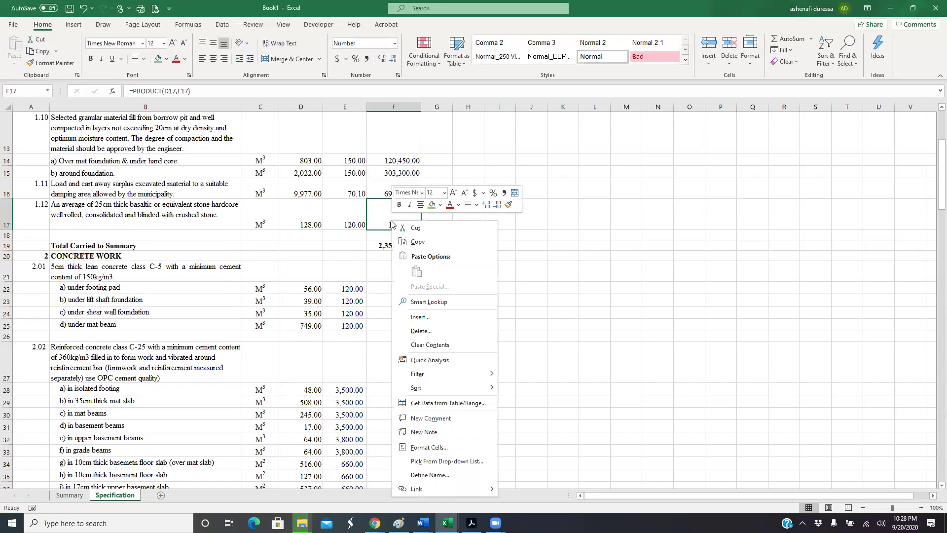
click(426, 242)
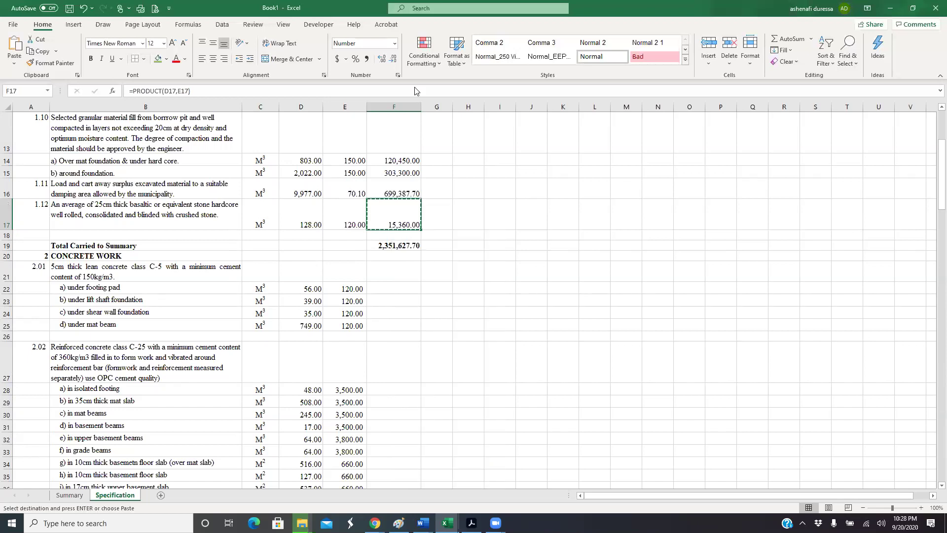
right_click(401, 284)
key(p)
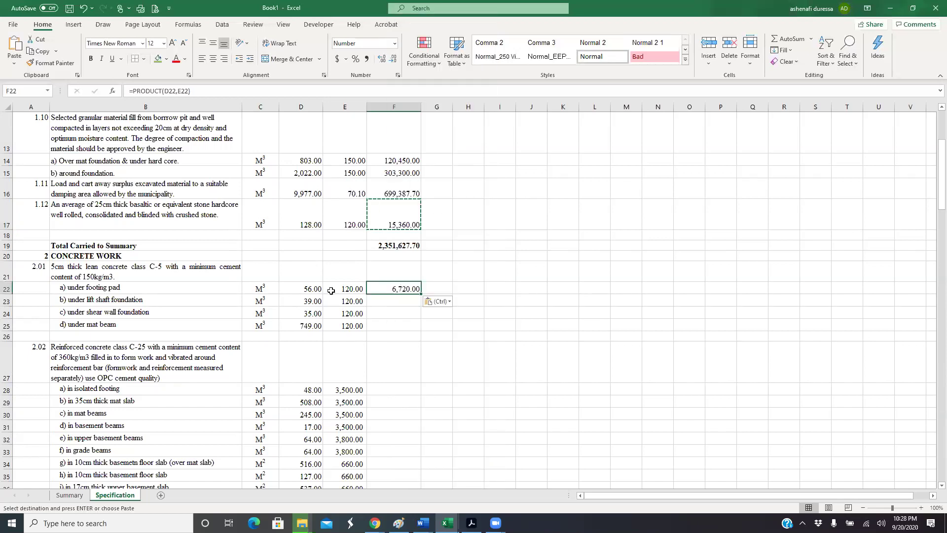
key(F2)
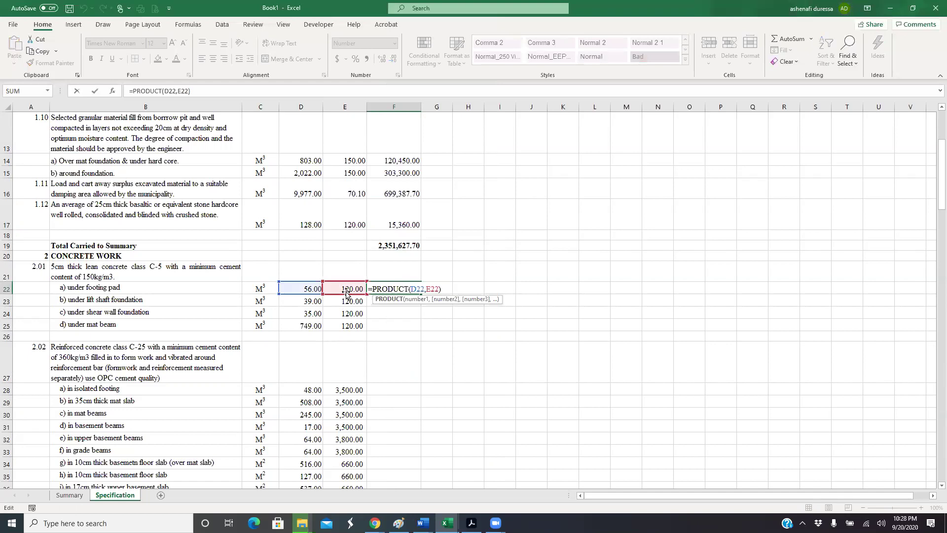
key(Return)
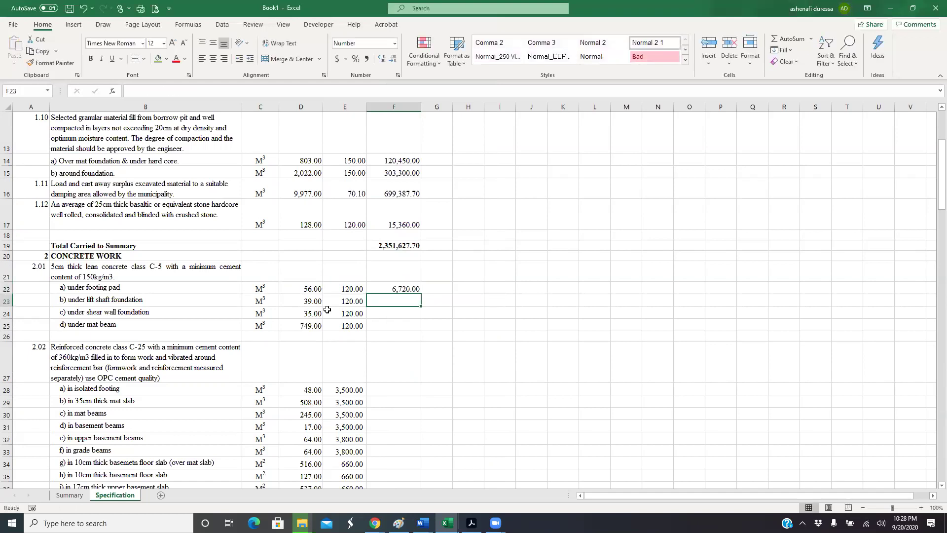
Test F22's recalculation with a 100 rate in E22, then undo back to 120.
key(Up)
key(Left)
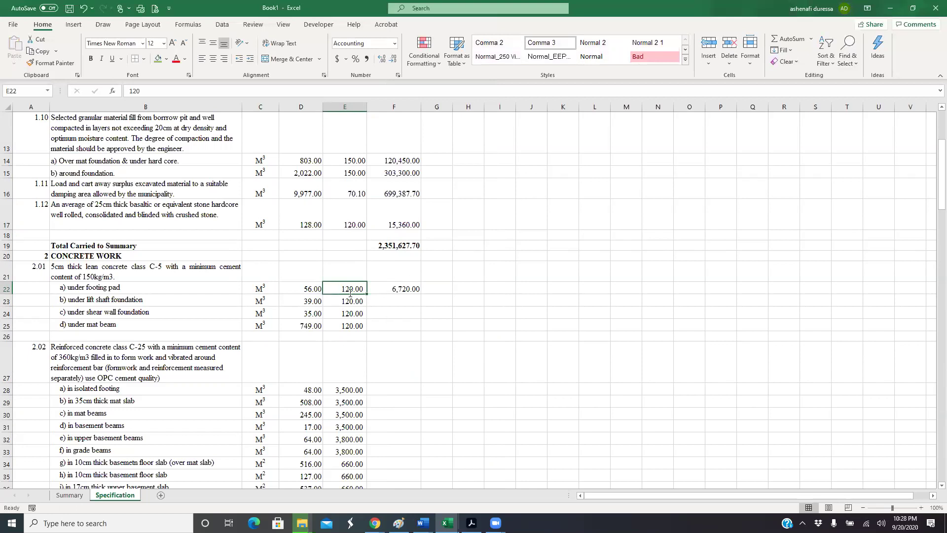
text(100)
key(Return)
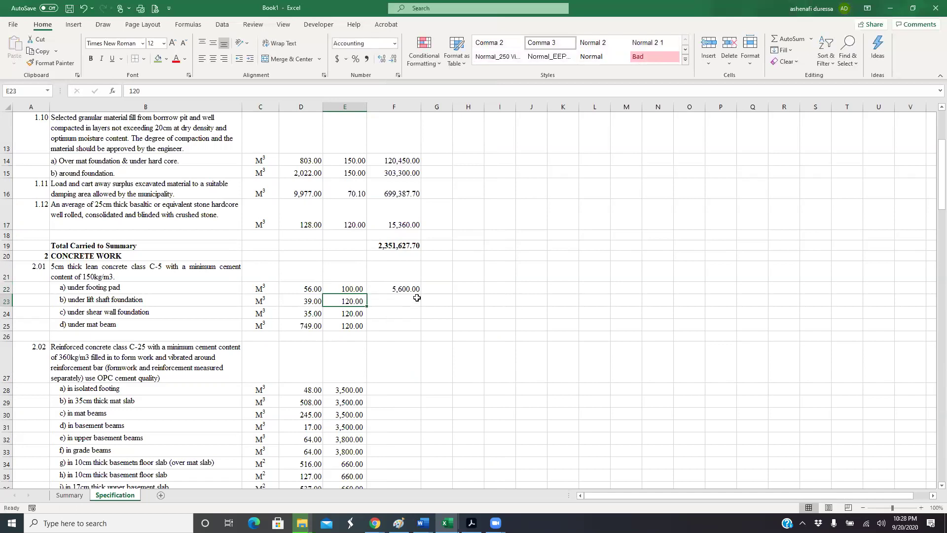
key(ctrl+z)
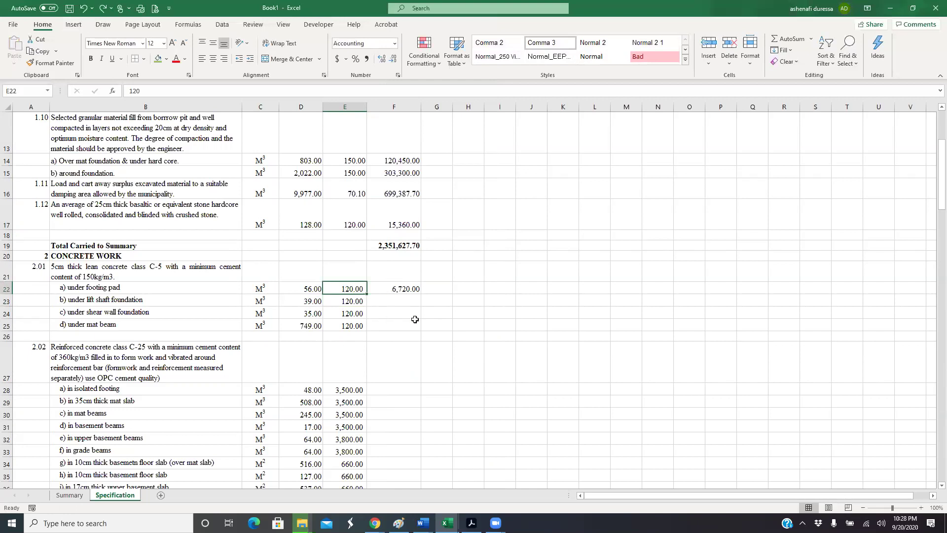
Fill the F22 formula down column F to row 71 and clear the stray 0.00 in F71.
click(419, 291)
mouse_move(421, 294)
mouse_down()
mouse_move(416, 501)
mouse_move(422, 395)
mouse_up()
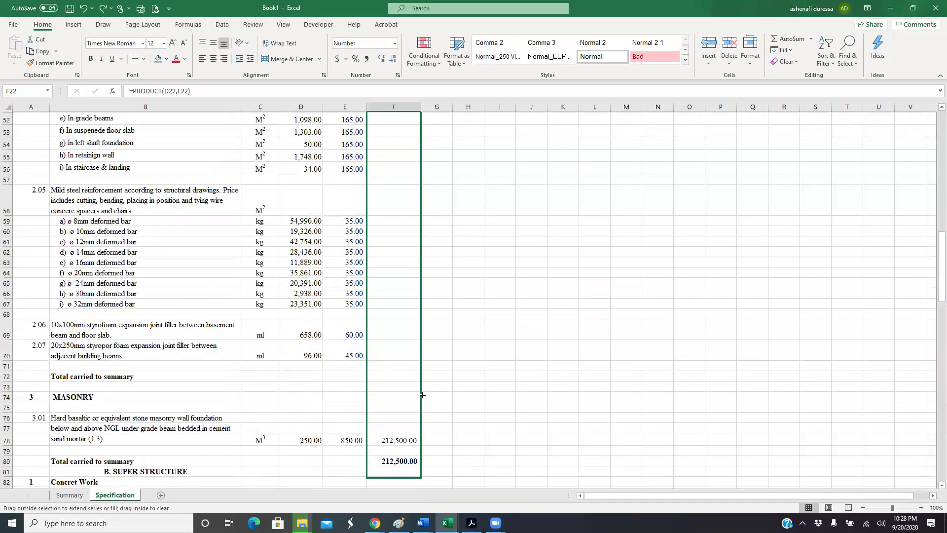
mouse_move(416, 290)
mouse_down()
mouse_move(416, 266)
mouse_move(476, 275)
mouse_up()
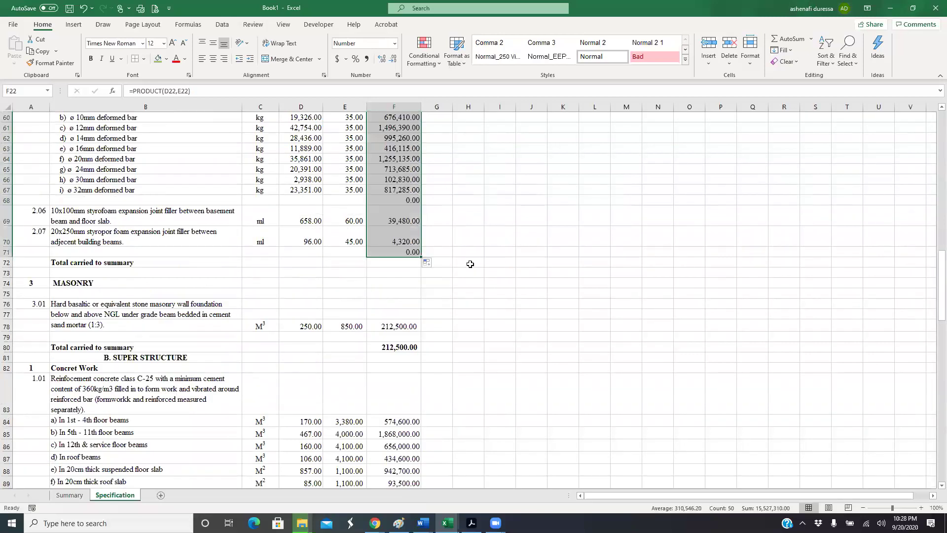
click(394, 252)
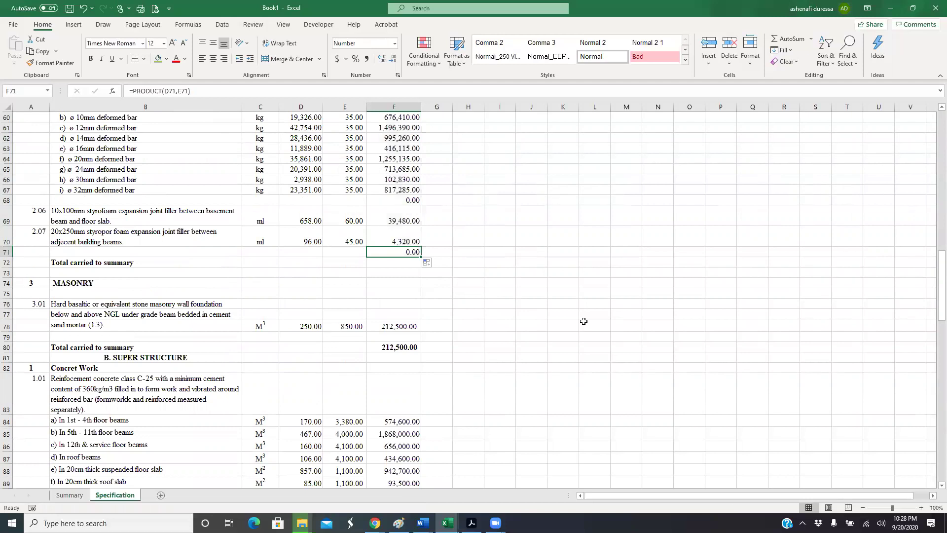
key(Delete)
Clear the 0.00 results in F57:F58, F46:F47 and F40:F41.
scroll(491, 240, up, 3)
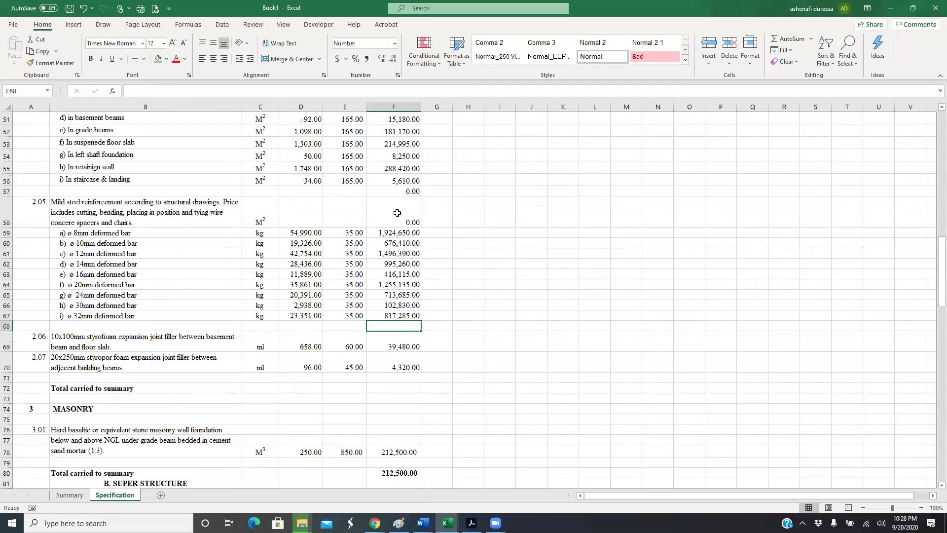
click(399, 193)
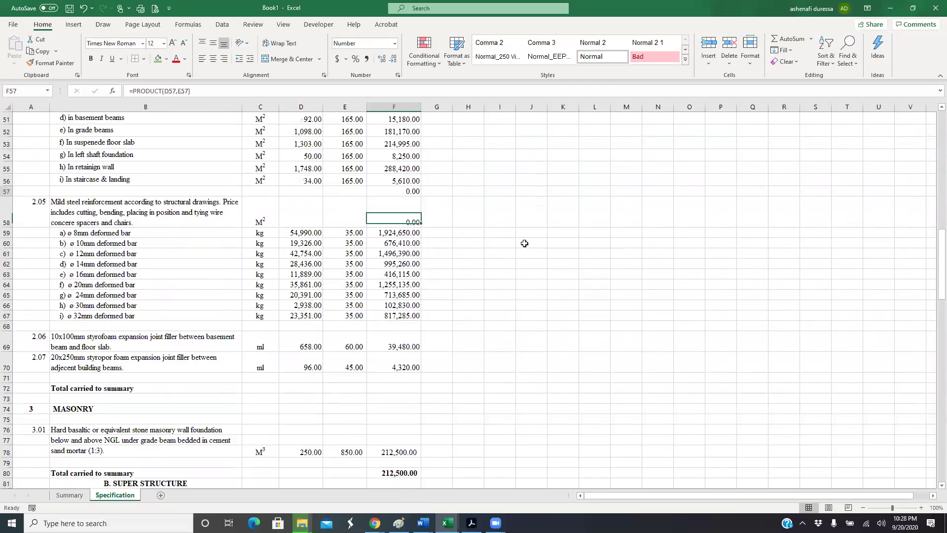
scroll(452, 273, up, 1)
shift+click(400, 230)
key(Delete)
scroll(472, 257, up, 4)
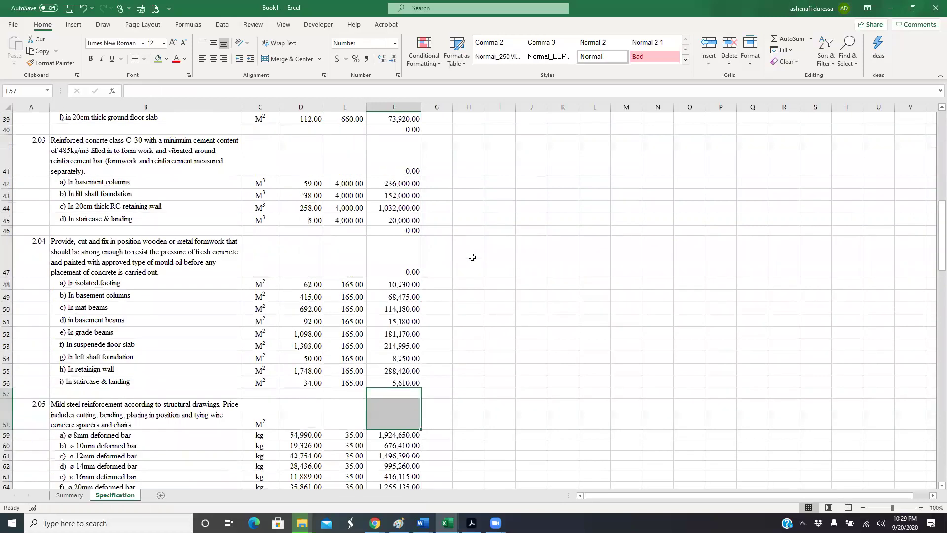
scroll(472, 257, up, 2)
click(394, 305)
shift+click(393, 329)
key(Delete)
click(394, 203)
shift+click(394, 244)
key(Delete)
Clear the 0.00 results in F26:F27 near the 2.02 heading.
scroll(409, 178, up, 3)
click(408, 178)
key(Up)
key(Up)
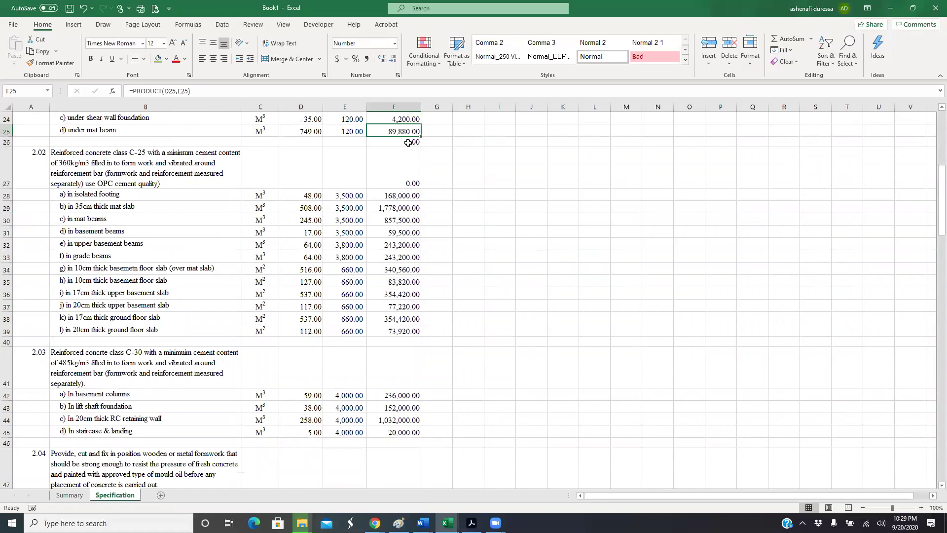
key(Down)
key(shift+Down)
key(Delete)
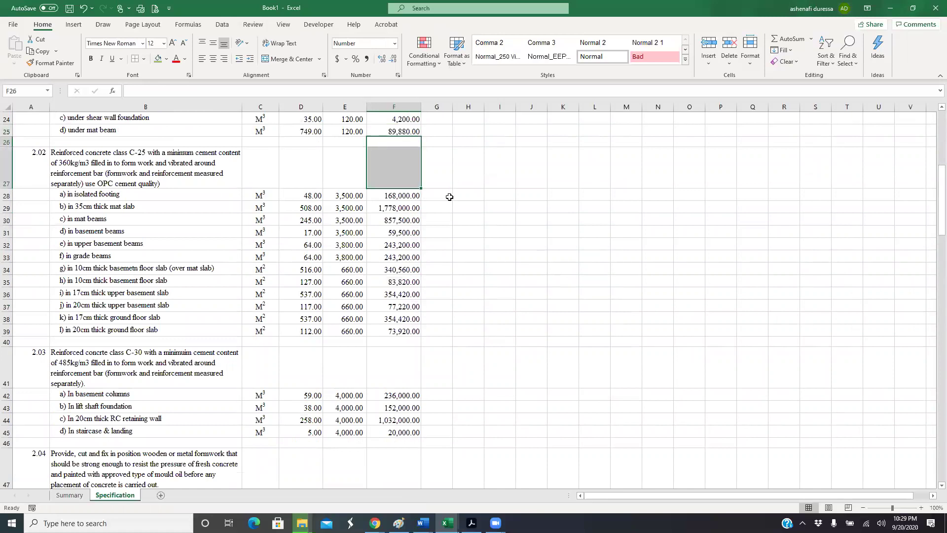
scroll(405, 251, up, 3)
AutoSum F22:F72 so F72 holds =SUM(F22:F71), showing 15,527,310.00.
mouse_move(394, 235)
mouse_down()
mouse_move(394, 494)
mouse_move(278, 351)
mouse_up()
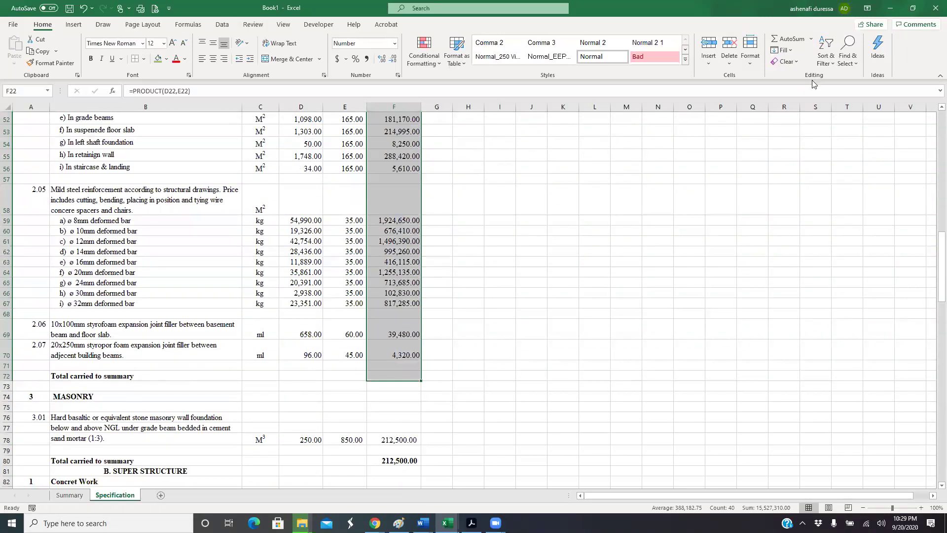
click(788, 42)
scroll(447, 238, down, 7)
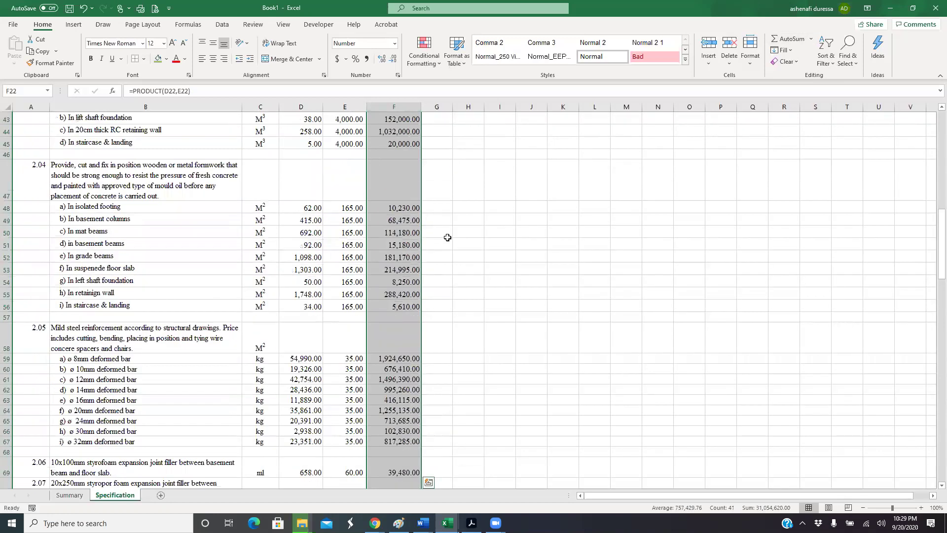
scroll(447, 237, down, 5)
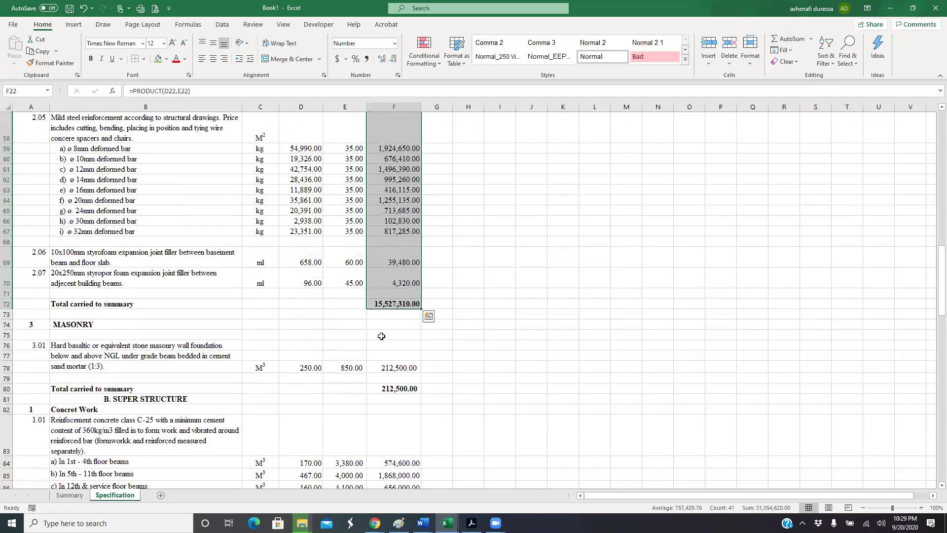
click(395, 303)
scroll(447, 237, down, 3)
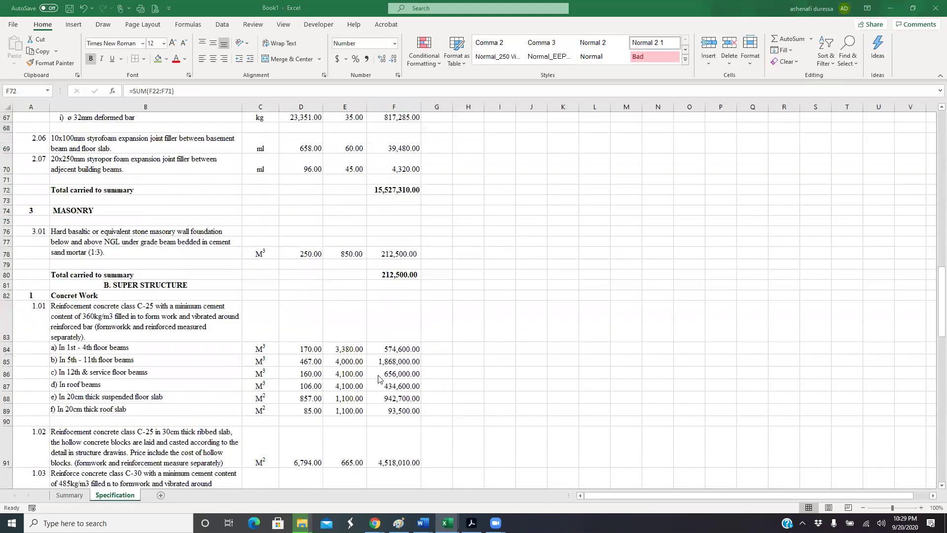
Clear the old masonry amount and total, then paste F70's product formula into F78.
click(386, 252)
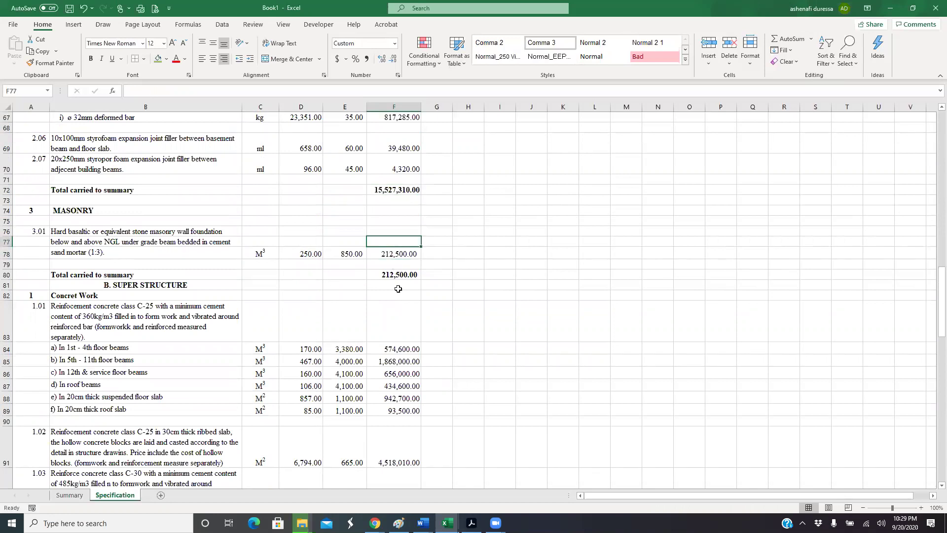
drag(396, 271, 400, 287)
key(Delete)
click(400, 165)
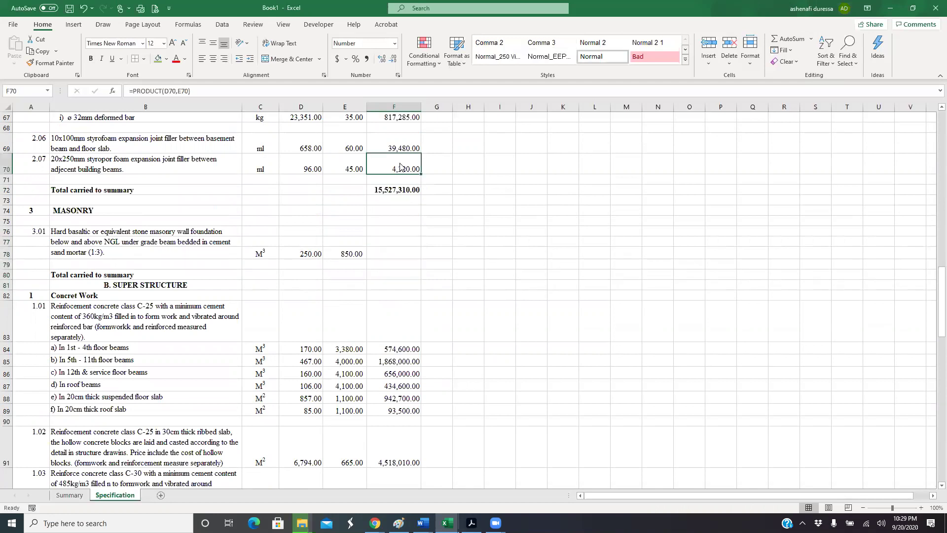
right_click(400, 167)
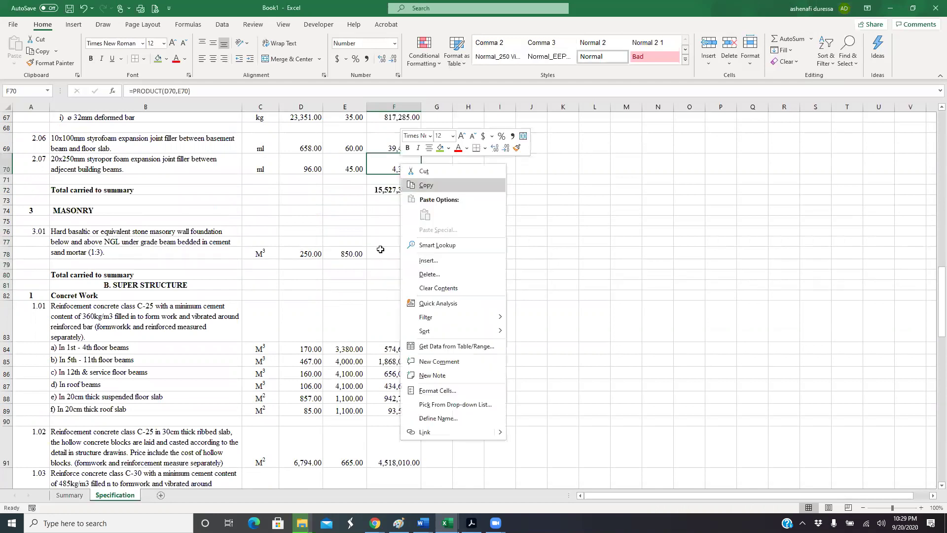
key(Return)
key(Down)
key(Down)
key(Down)
key(shift+F10)
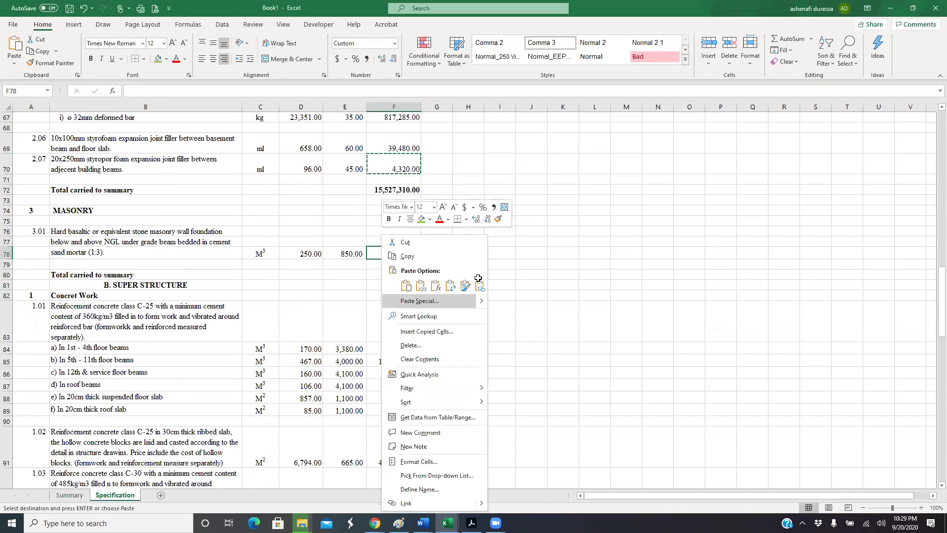
key(p)
key(Escape)
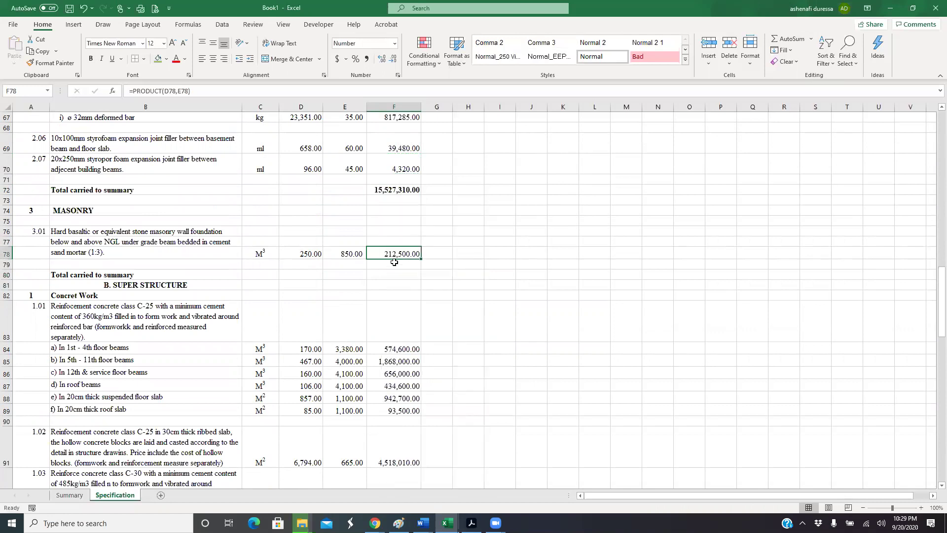
Confirm F78 as PRODUCT(D78,E78) and AutoSum the masonry total in F80 to 212,500.00.
double_click(393, 259)
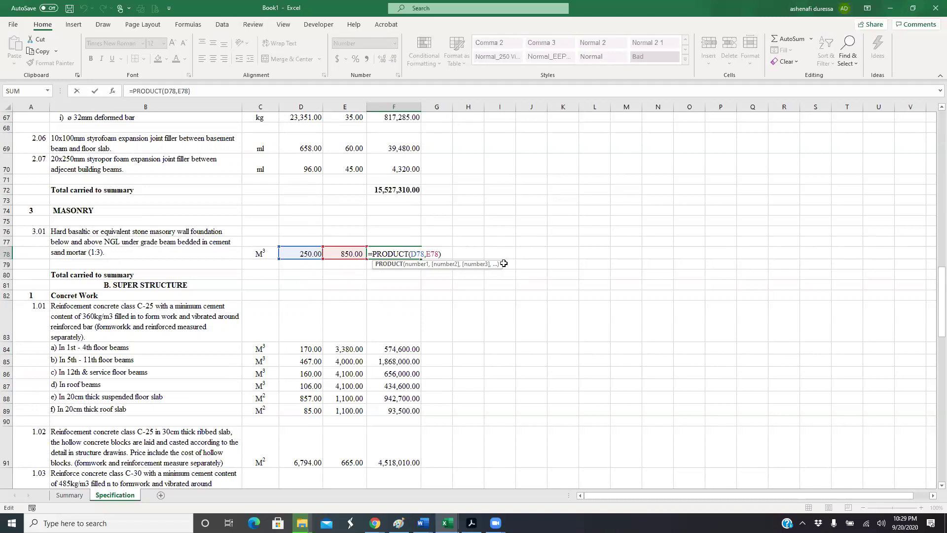
key(Return)
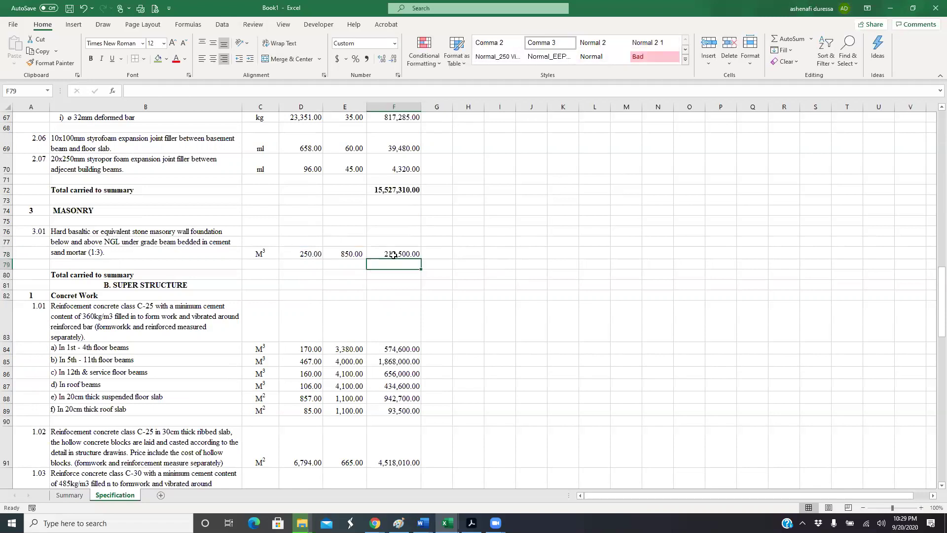
drag(393, 253, 393, 275)
click(801, 40)
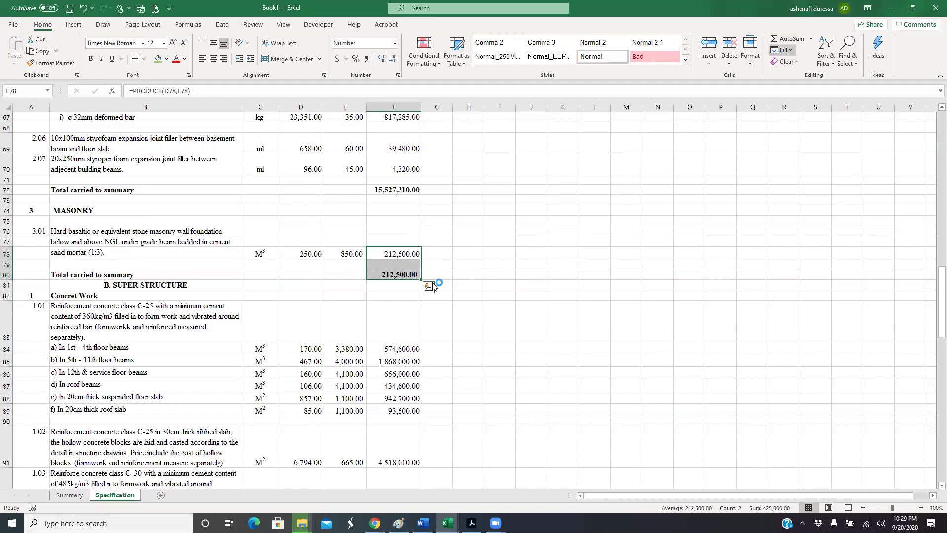
key(Return)
Clear the typed-in Concrete Work amounts in F84:F114.
key(Down)
key(Right)
scroll(397, 264, down, 2)
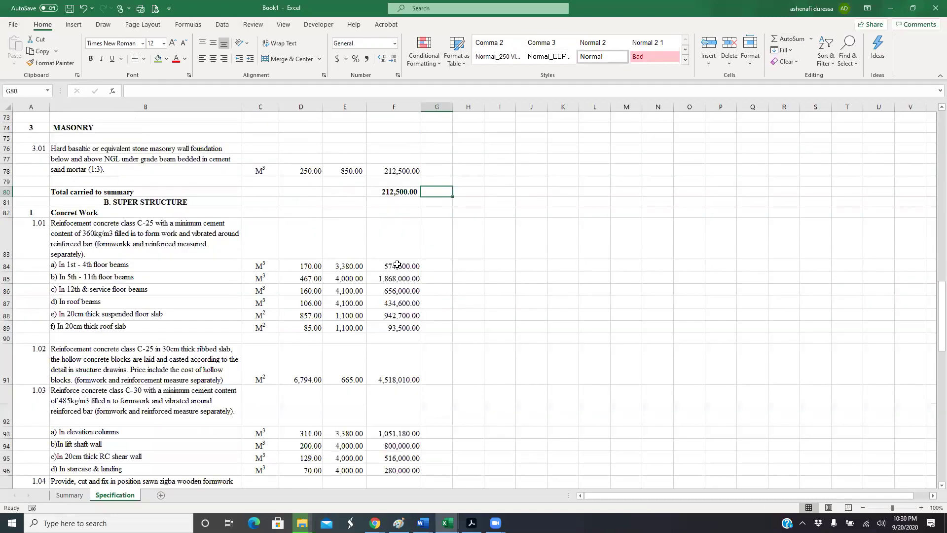
click(397, 264)
key(shift+Down)
key(shift+Down)
key(shift+Down)
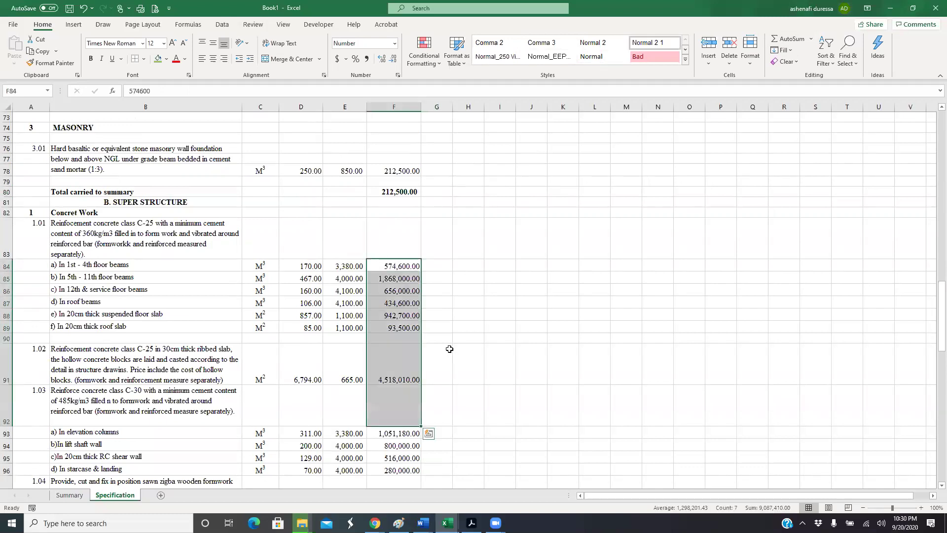
scroll(451, 348, down, 6)
scroll(451, 348, down, 4)
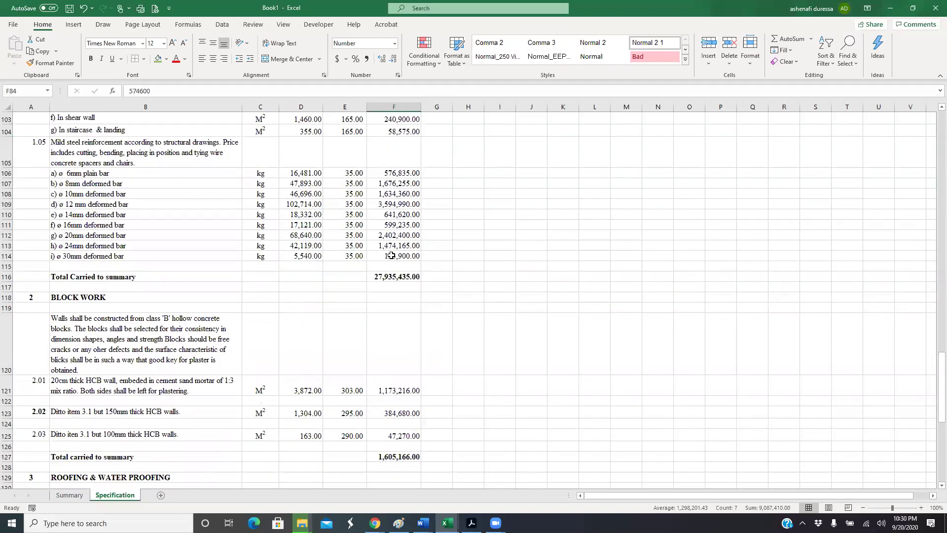
key(ctrl+shift+Down)
key(Delete)
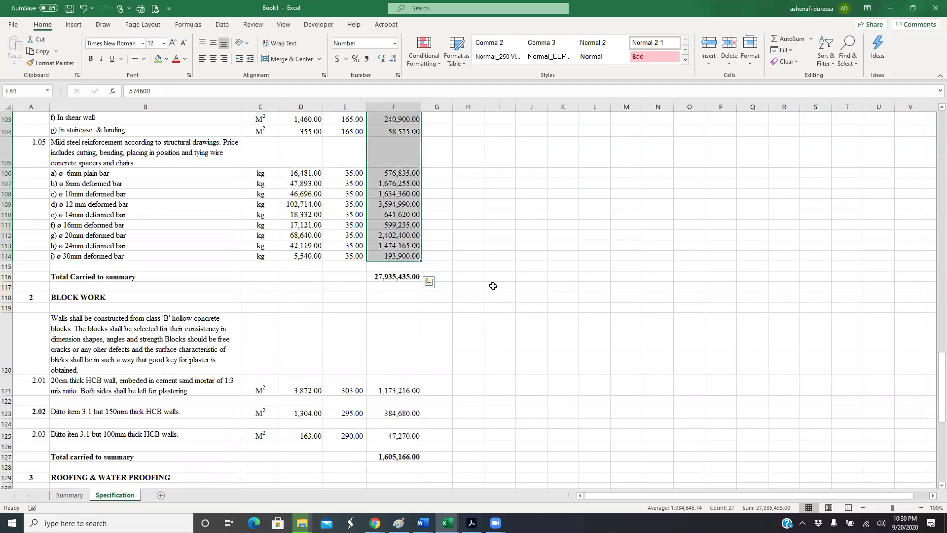
scroll(456, 285, up, 6)
scroll(393, 211, down, 7)
click(393, 212)
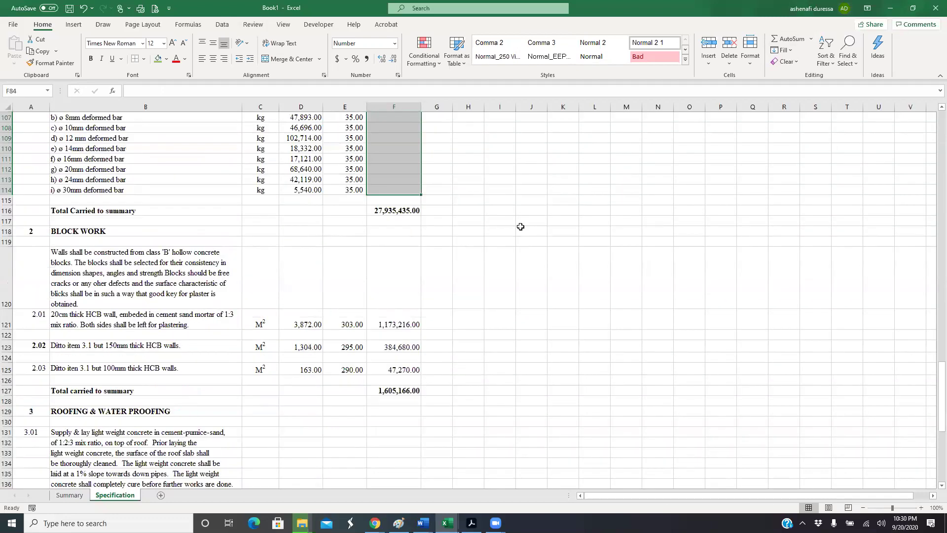
Enter =D84*E84 in F84, giving 574,600.00.
scroll(406, 265, up, 10)
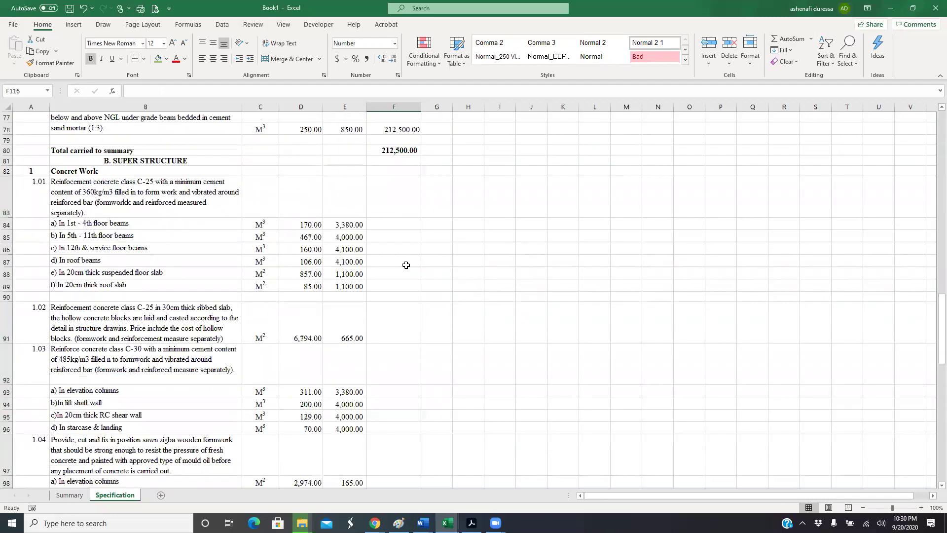
click(388, 224)
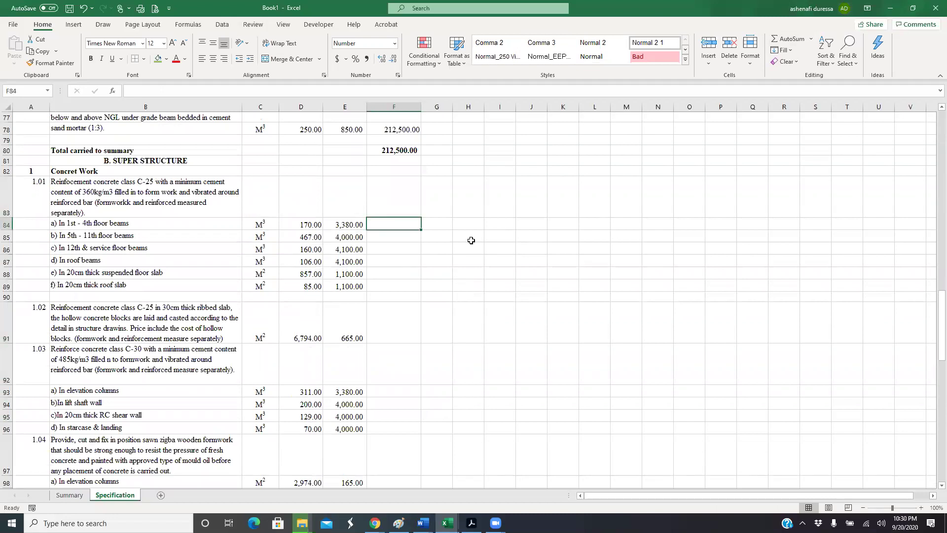
text(=)
click(306, 225)
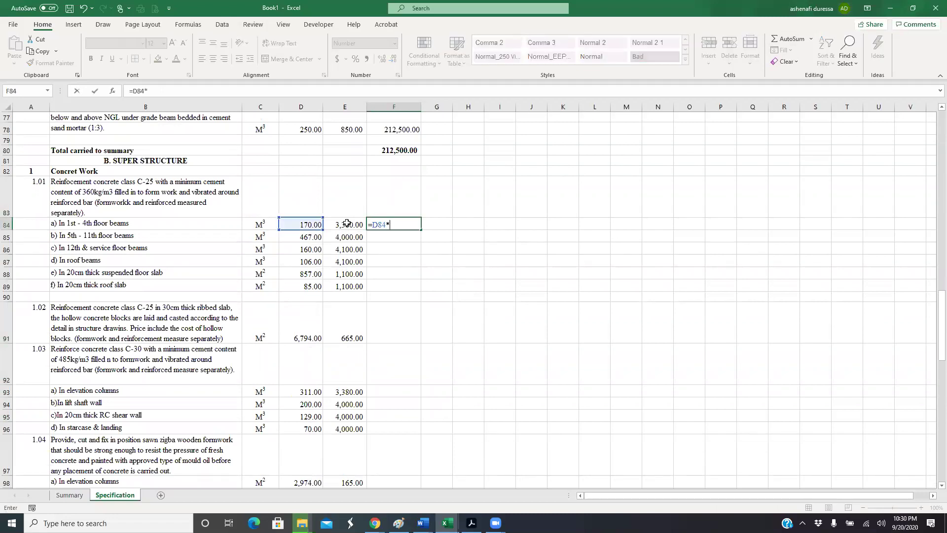
text(*)
click(348, 224)
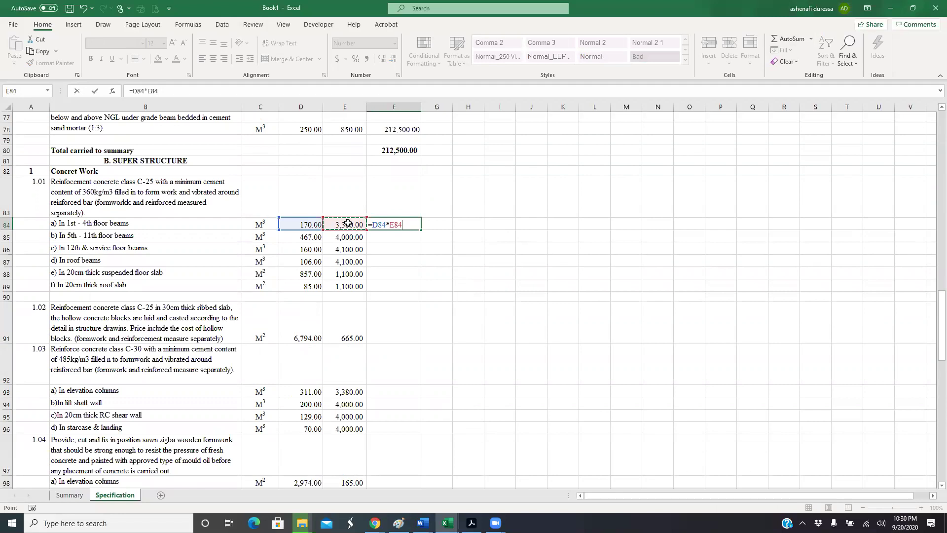
key(BackSpace)
key(BackSpace)
key(BackSpace)
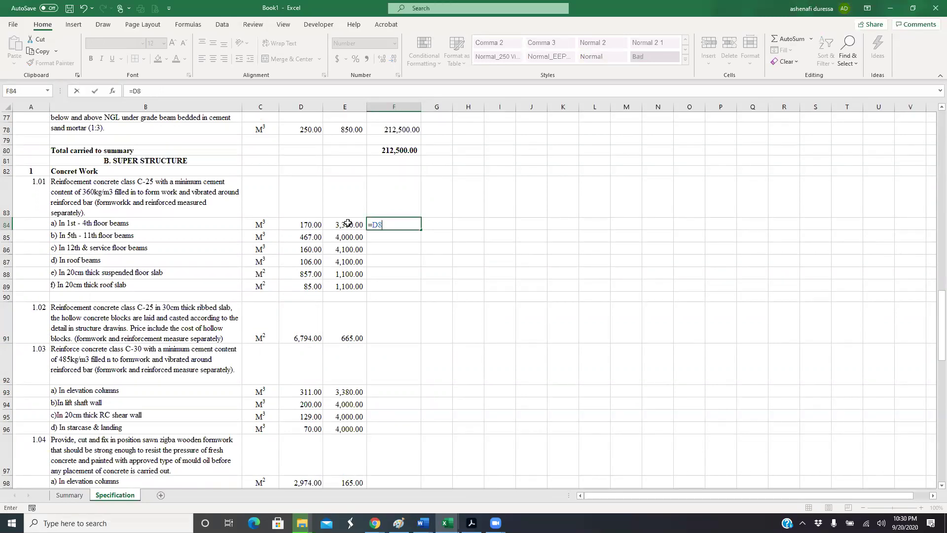
key(BackSpace)
key(BackSpace)
key(BackSpace)
key(Escape)
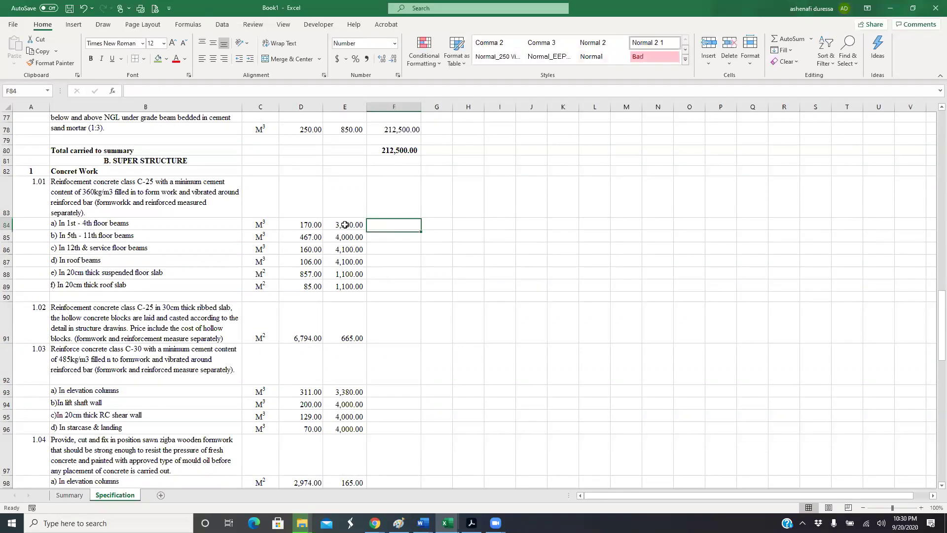
text(=)
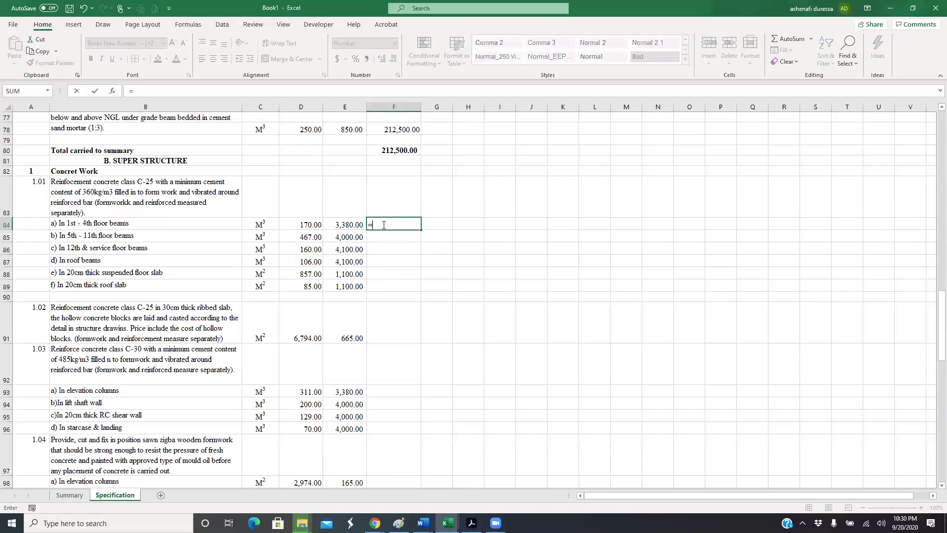
click(306, 223)
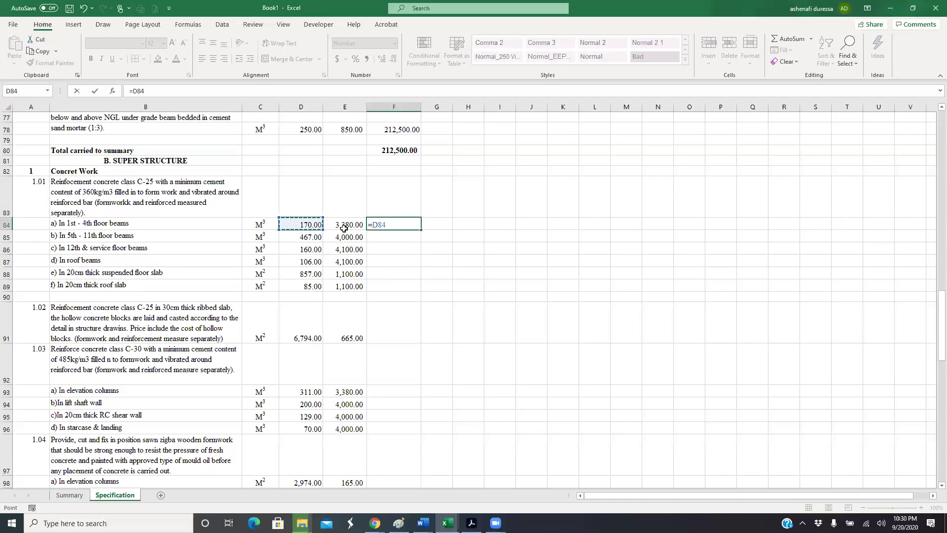
text(*)
click(346, 224)
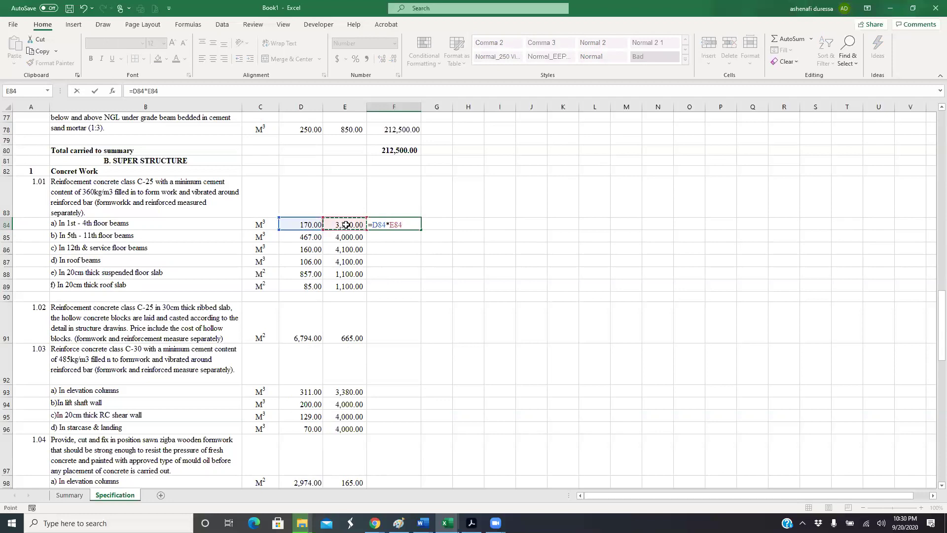
key(Return)
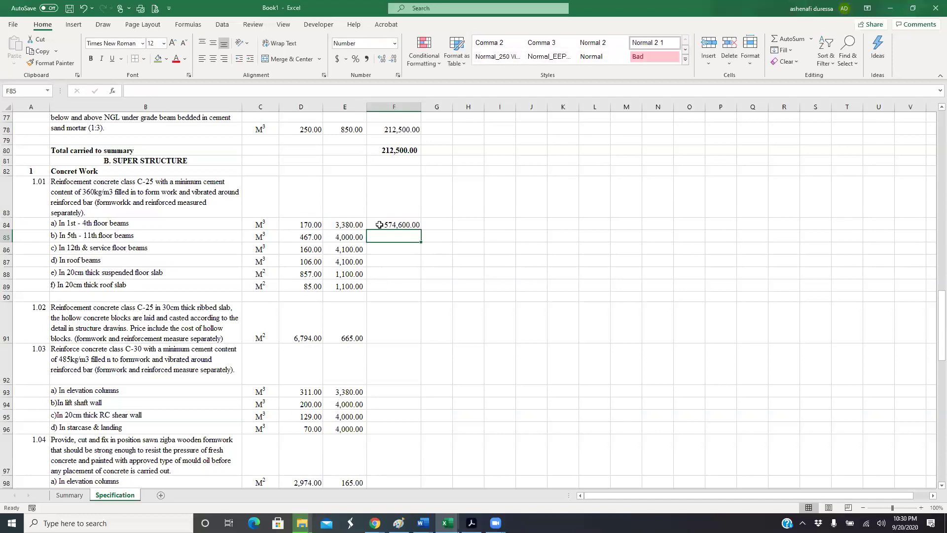
Re-check and confirm the =D84*E84 formula in F84.
click(380, 224)
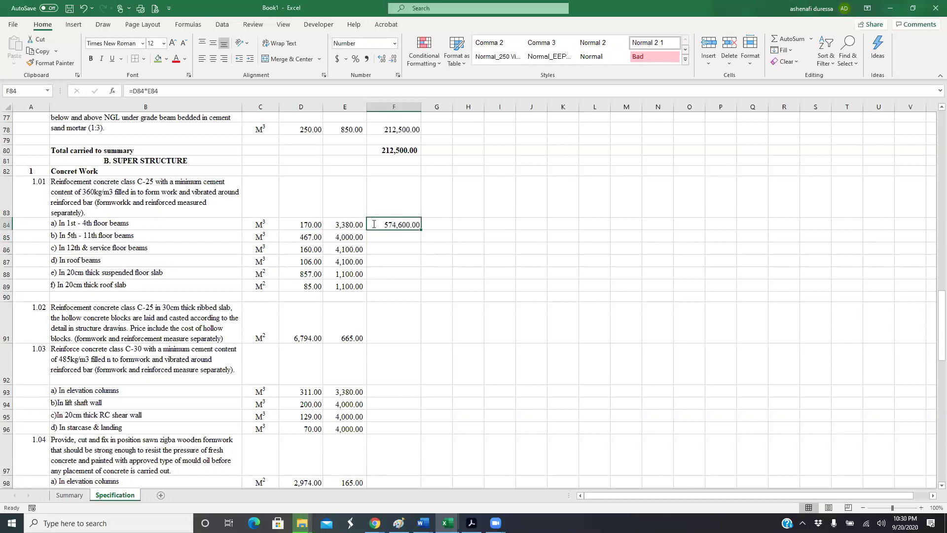
double_click(390, 224)
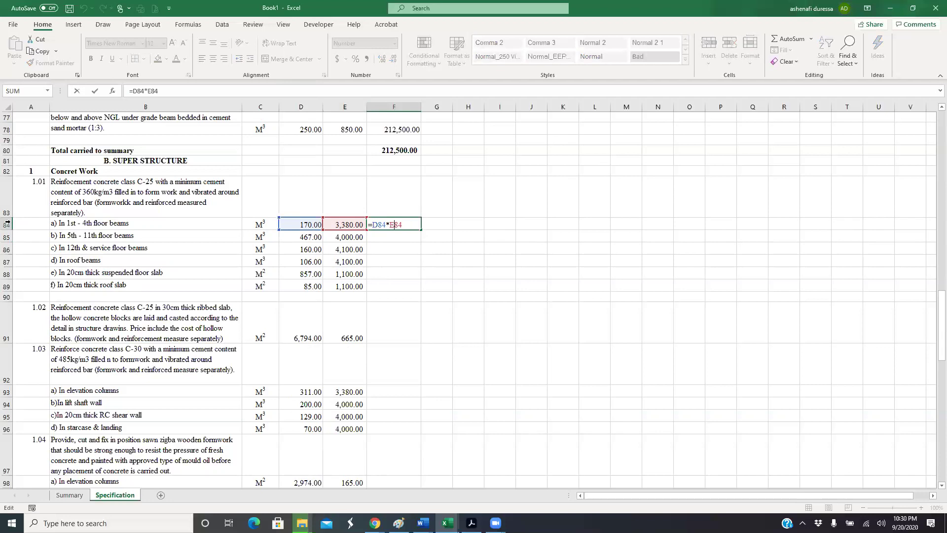
key(ctrl+Return)
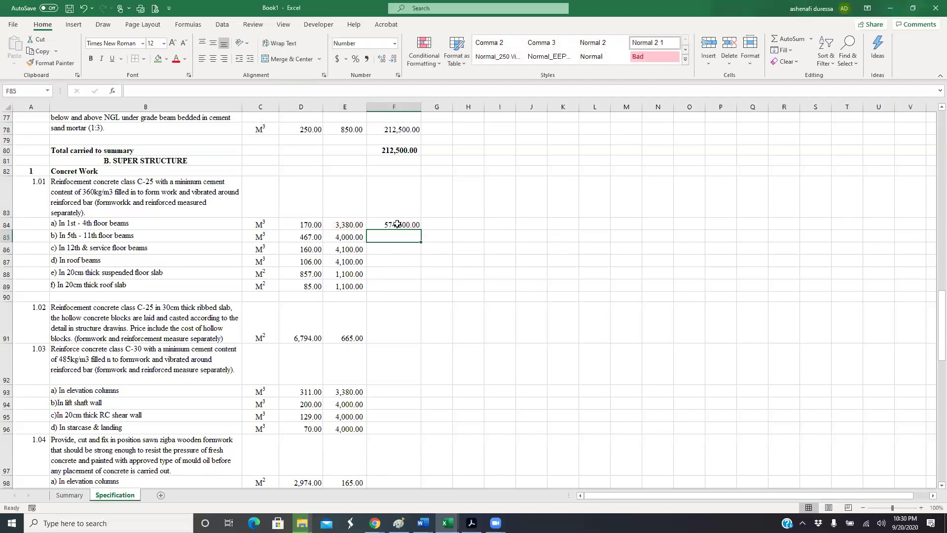
click(418, 225)
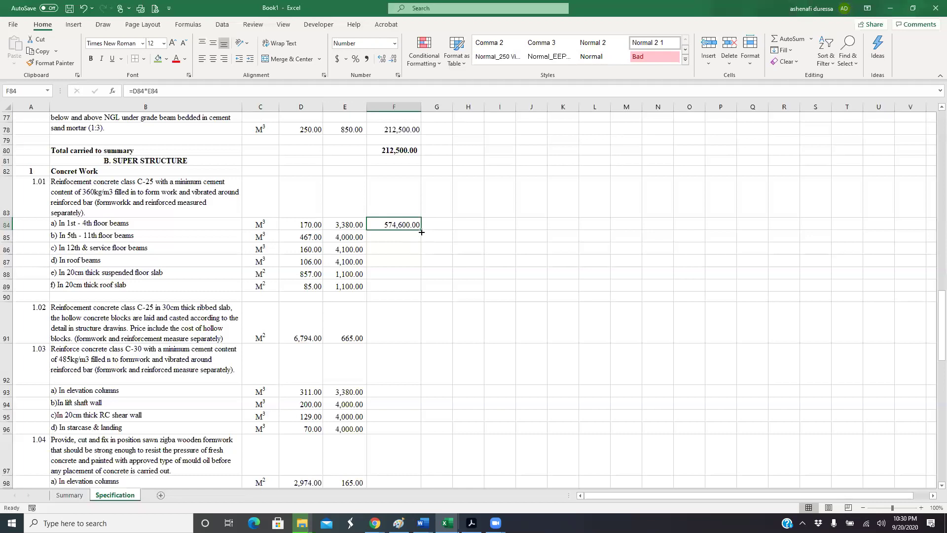
Fill F84's formula down to F114 and clear C105:E105 so F105 shows 0.00.
mouse_move(422, 229)
mouse_down()
mouse_move(408, 499)
mouse_move(399, 272)
mouse_move(540, 338)
mouse_up()
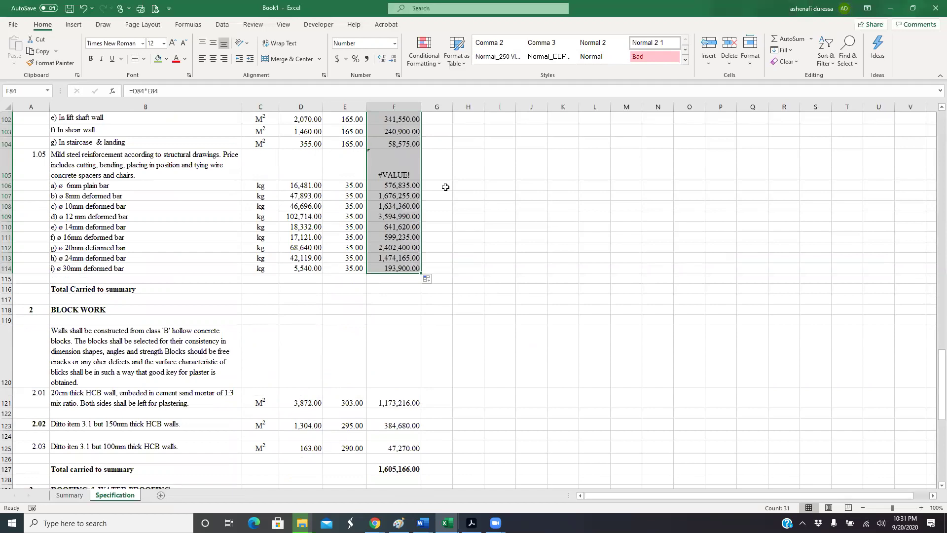
click(401, 170)
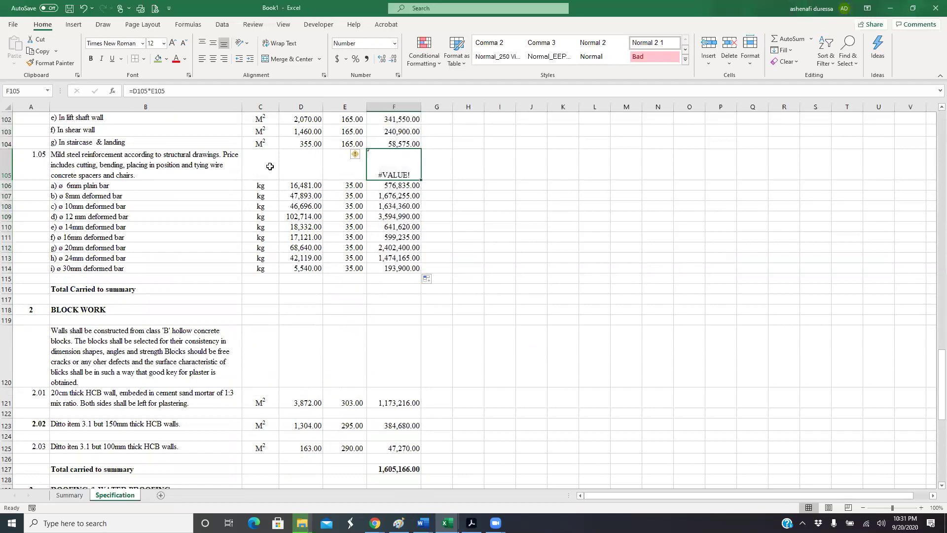
click(269, 166)
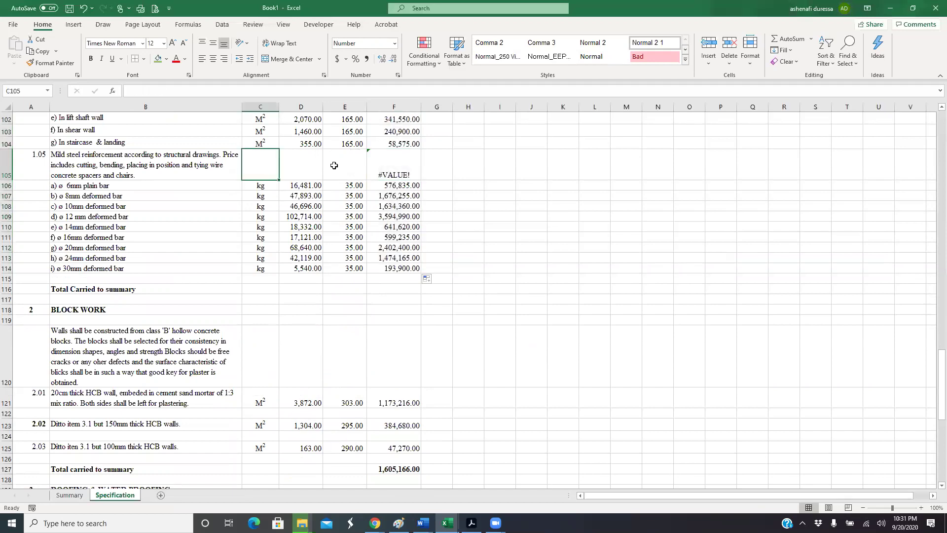
key(shift+Right)
key(shift+Right)
key(Delete)
click(394, 168)
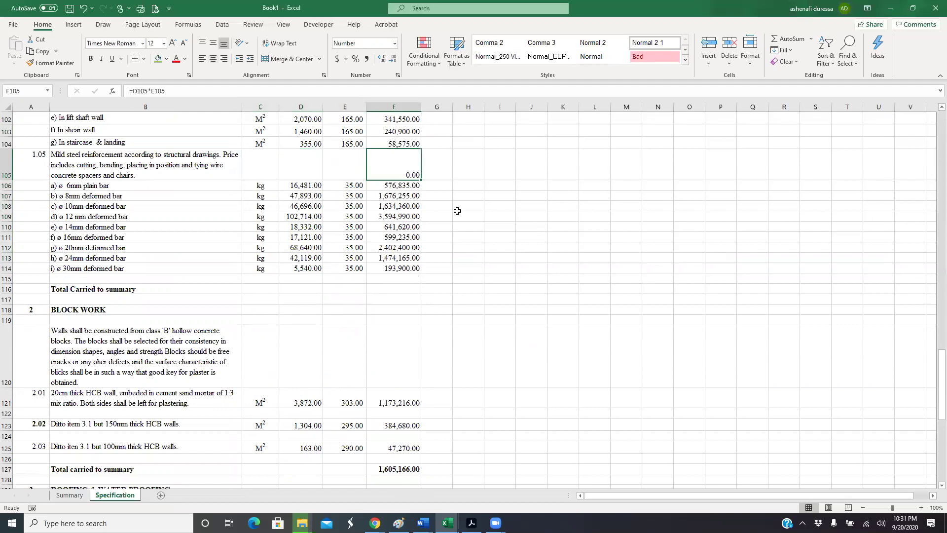
Clear the #VALUE! errors in F92 and F90.
scroll(377, 202, up, 3)
click(378, 202)
scroll(483, 205, up, 2)
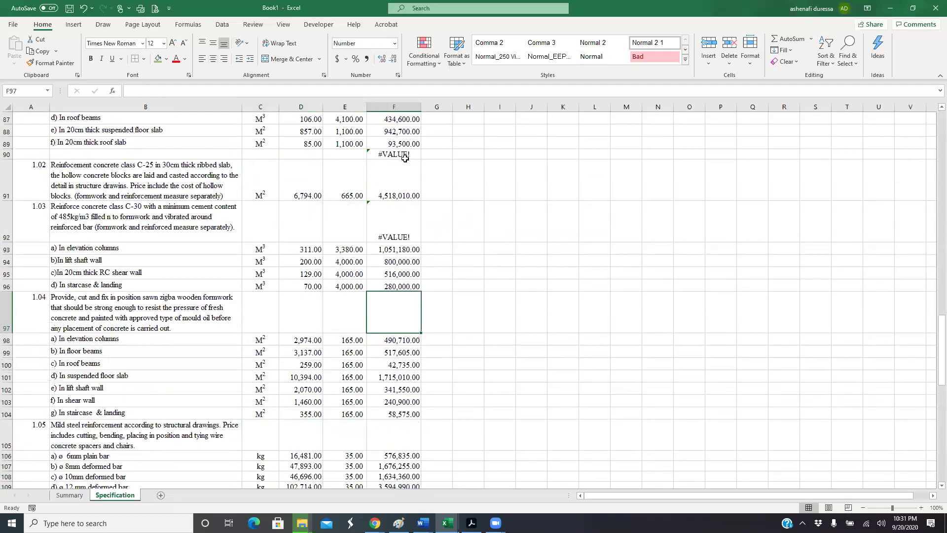
key(Up)
key(Up)
key(Up)
key(Delete)
key(Down)
key(Down)
key(Delete)
scroll(474, 228, up, 3)
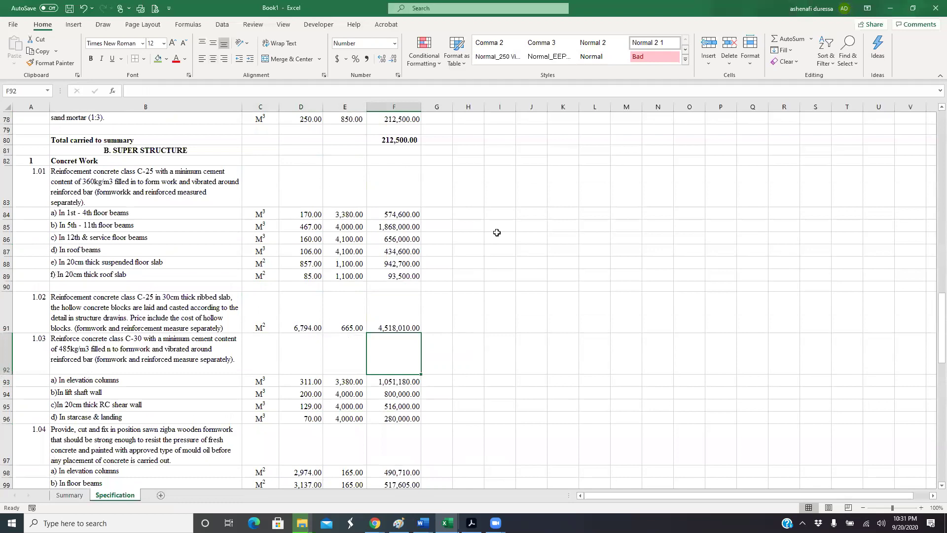
AutoSum F84:F116 so F116 totals 27,935,435.00.
mouse_move(392, 209)
mouse_down()
mouse_move(395, 474)
mouse_move(398, 265)
mouse_up()
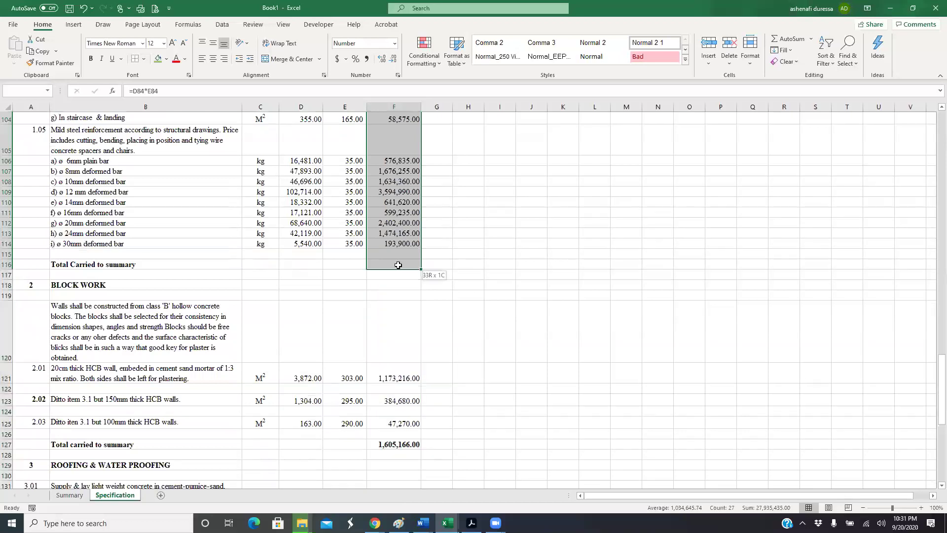
click(792, 39)
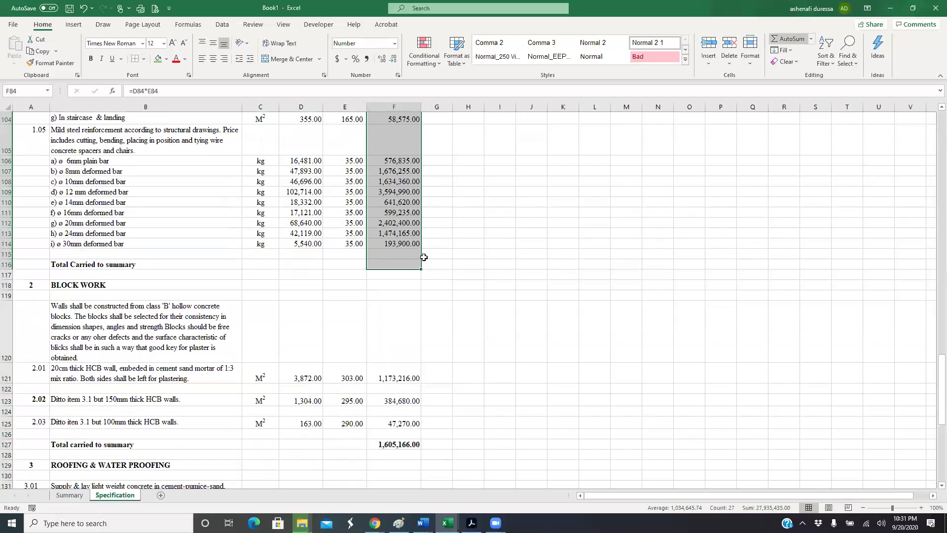
scroll(382, 257, down, 7)
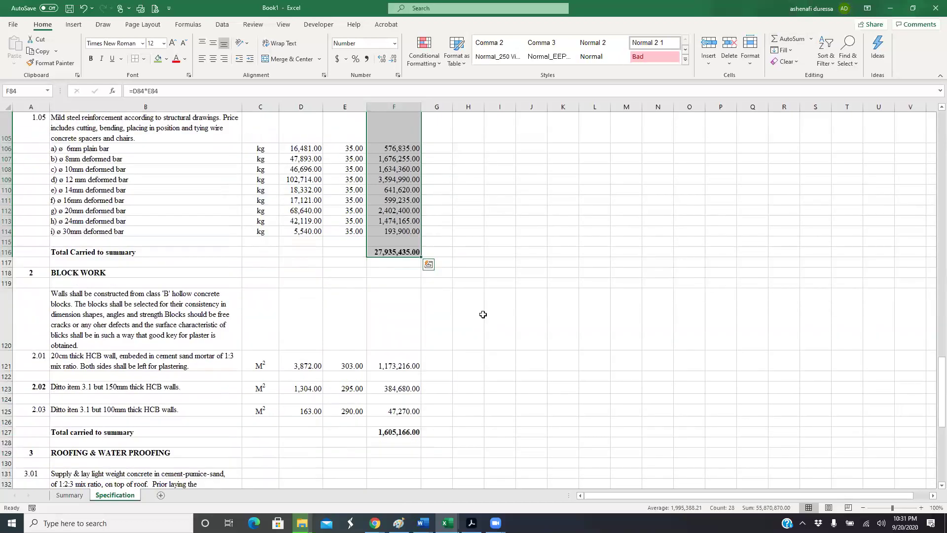
scroll(369, 319, down, 2)
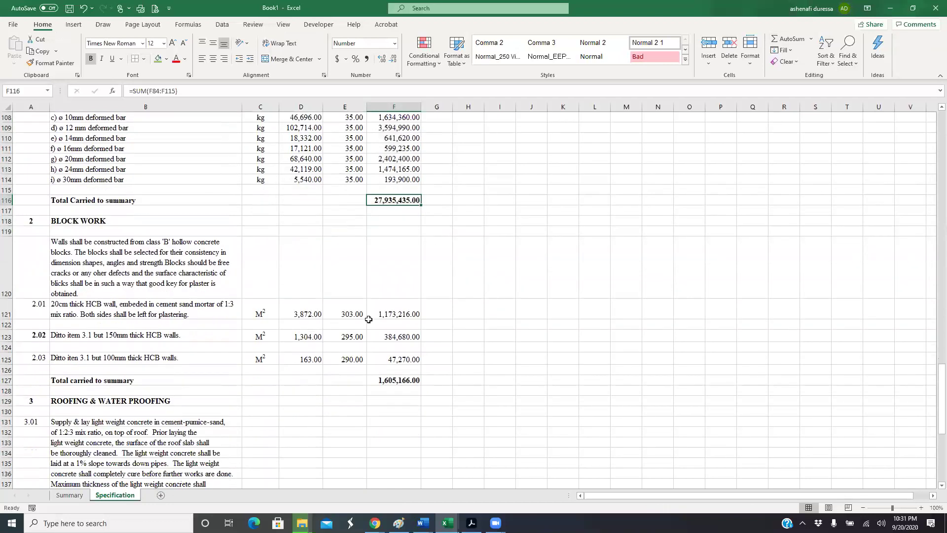
Clear the old block work amounts F121:F125 and their total.
drag(389, 313, 395, 359)
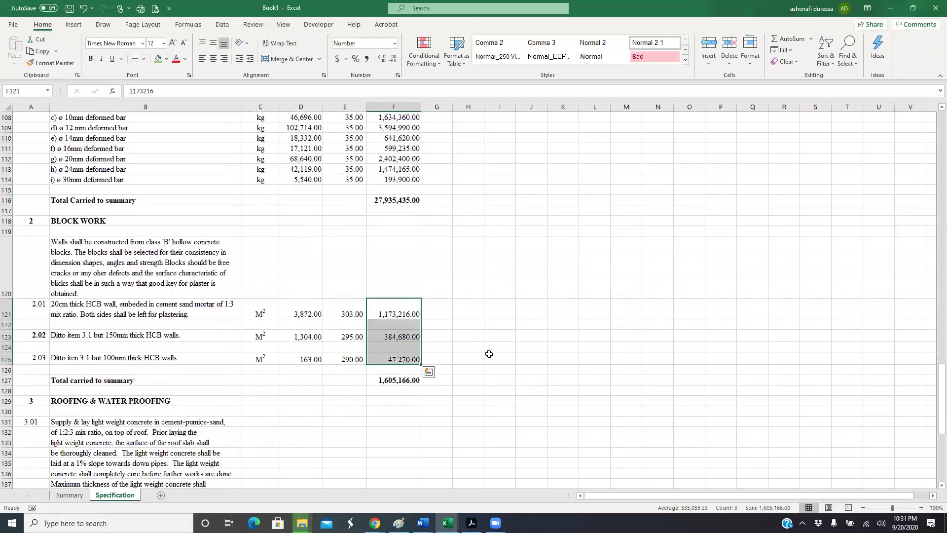
key(Delete)
key(ctrl+Down)
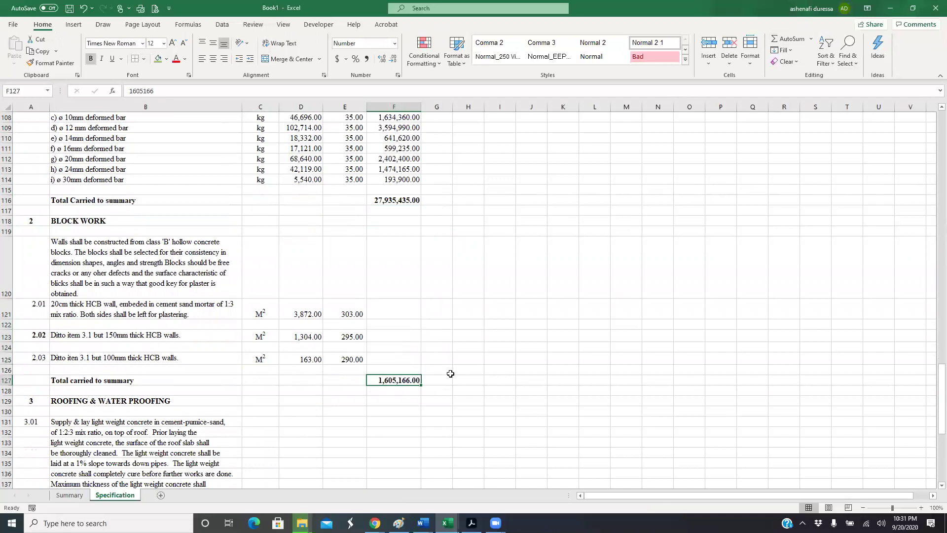
key(Delete)
Copy the 20mm bar row's amount formula into F121, F123 and F125.
click(404, 308)
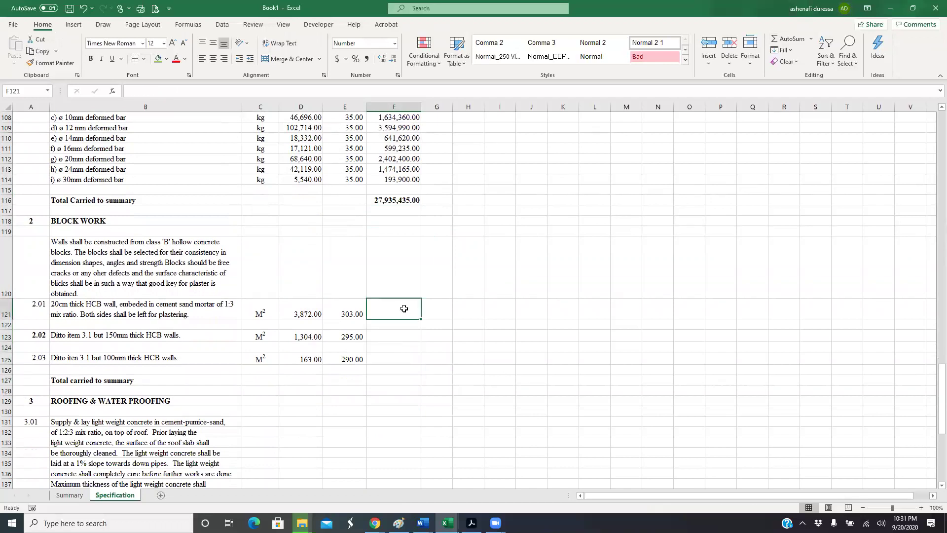
right_click(399, 158)
key(ctrl+c)
right_click(384, 307)
key(ctrl+v)
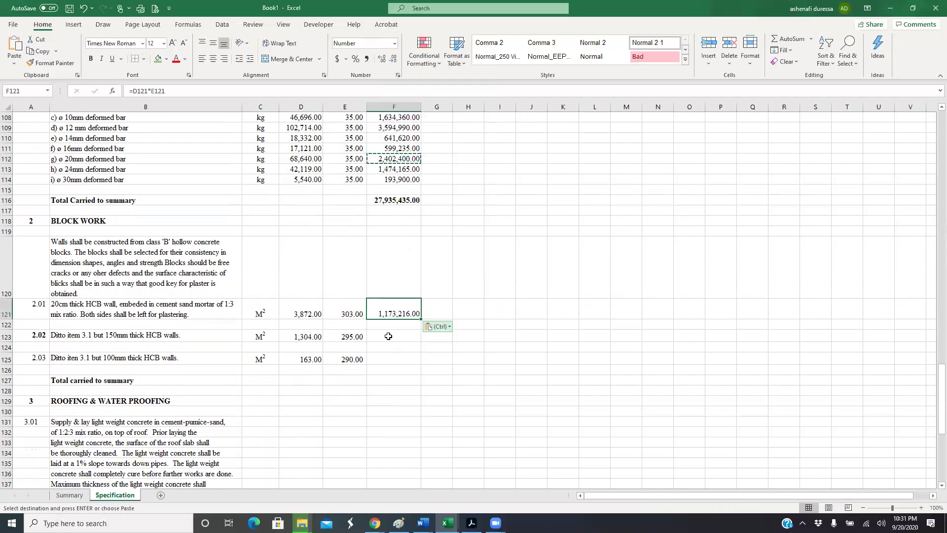
right_click(388, 336)
key(ctrl+v)
click(381, 357)
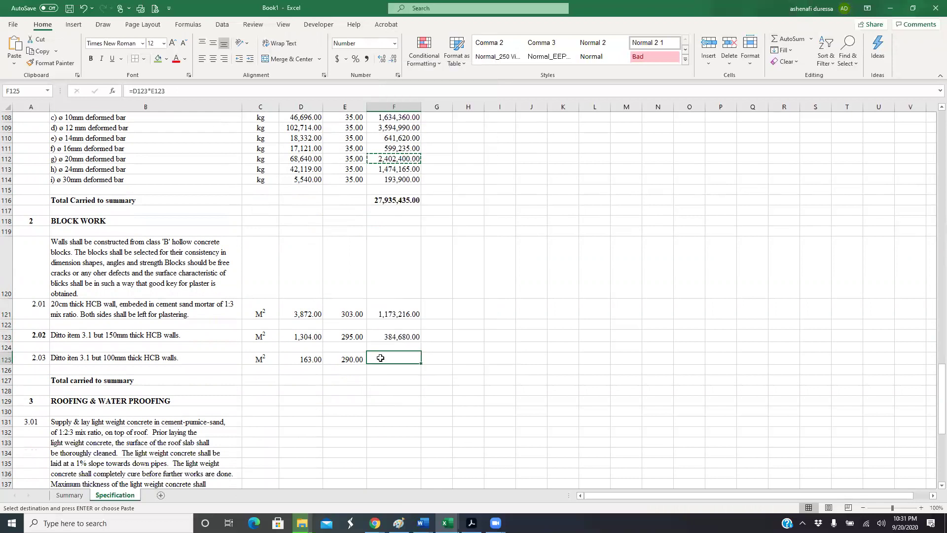
key(shift+F10)
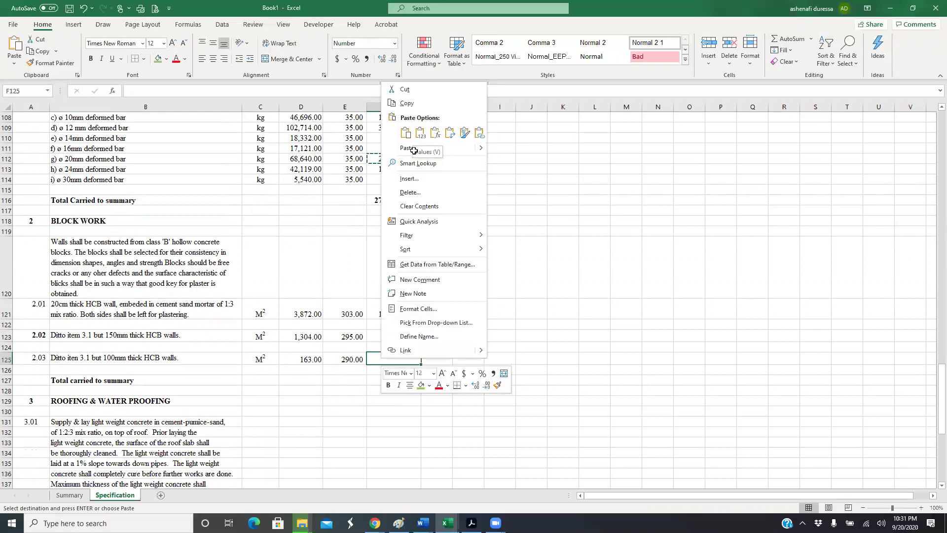
key(ctrl+v)
AutoSum F121:F127 to total the block work section at 1,605,166.00.
drag(395, 321, 386, 383)
drag(386, 384, 386, 383)
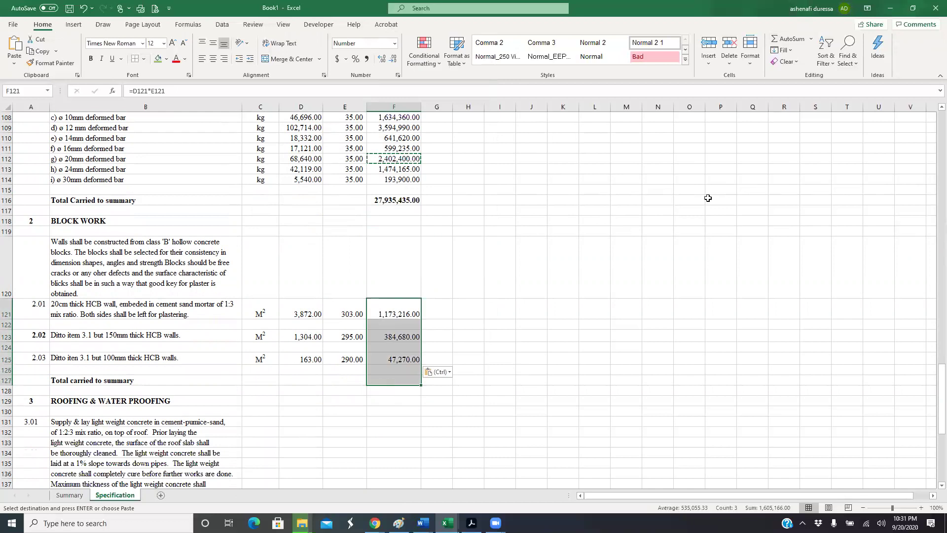
click(790, 39)
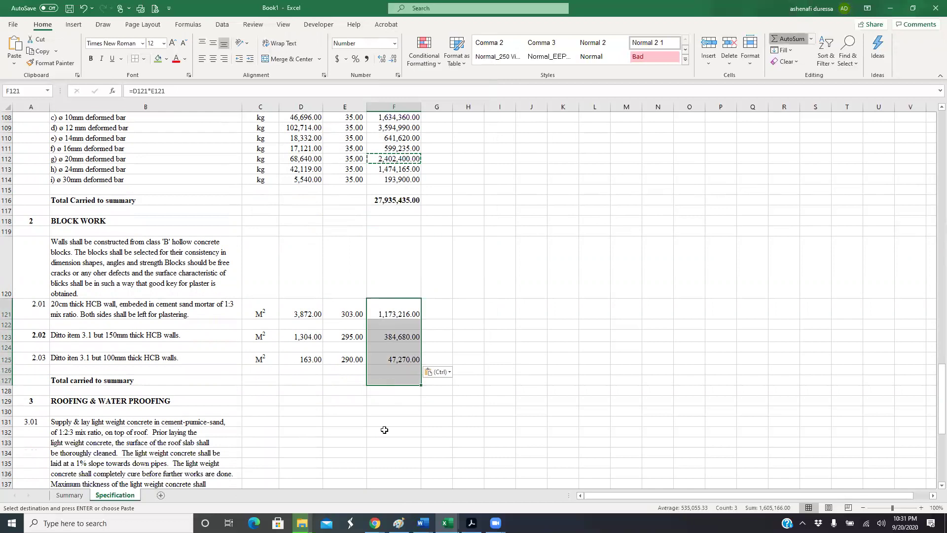
Clear the old roofing amount values in F138:F155.
scroll(400, 369, down, 3)
click(397, 368)
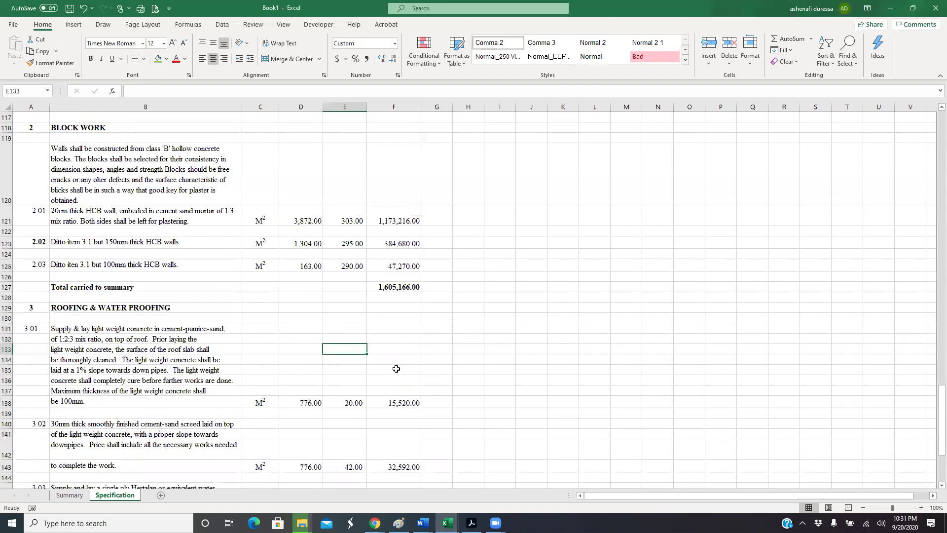
scroll(463, 316, down, 1)
key(ctrl+Down)
scroll(403, 208, down, 3)
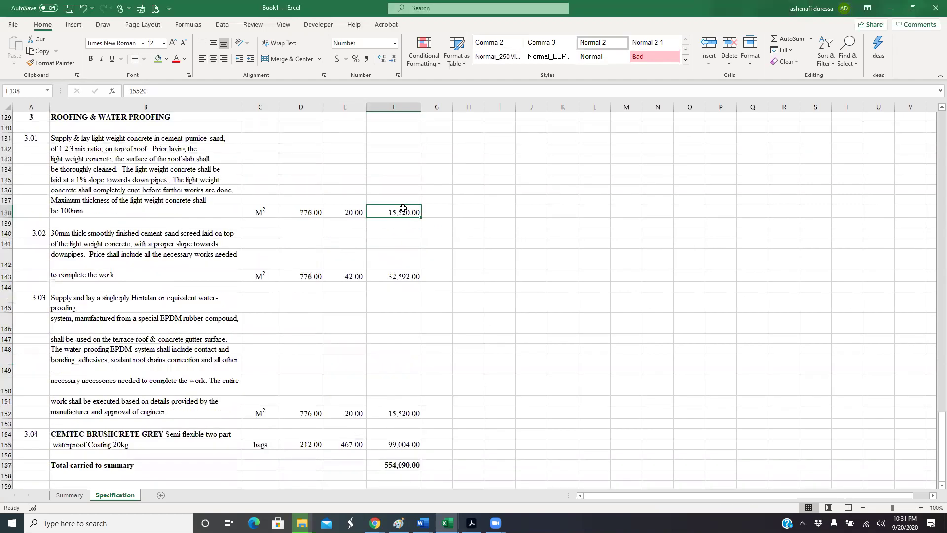
shift+click(401, 444)
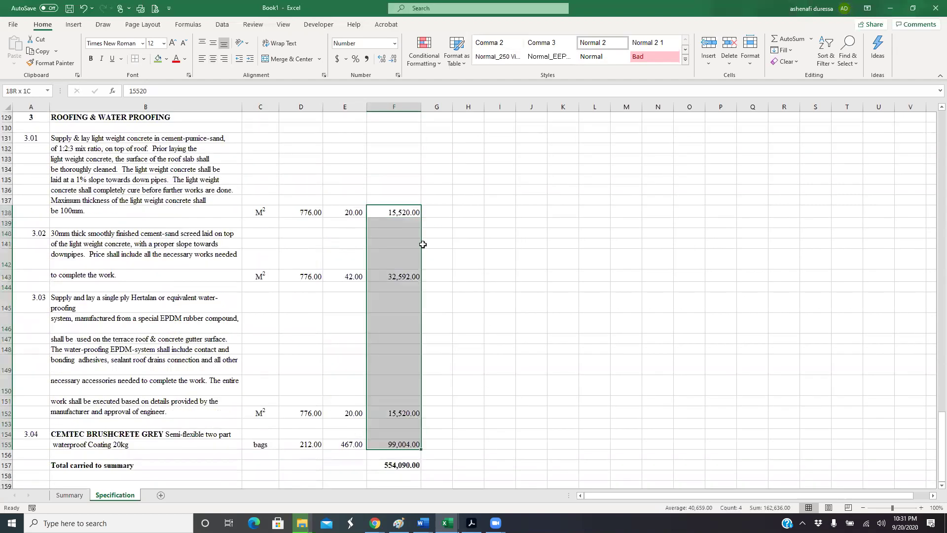
key(Delete)
Copy the quantity×rate formula from F125 into F138, F143, F152 and F155.
scroll(399, 217, up, 3)
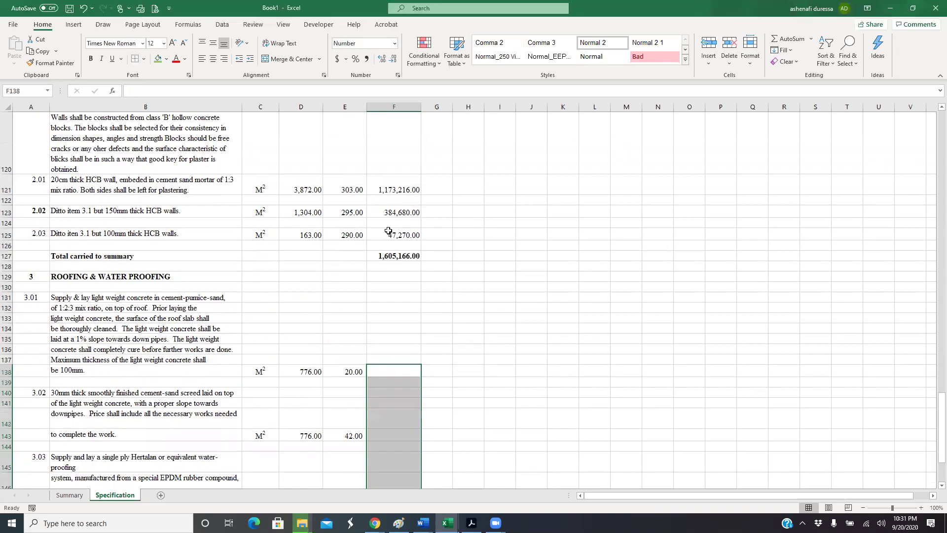
click(388, 233)
right_click(389, 233)
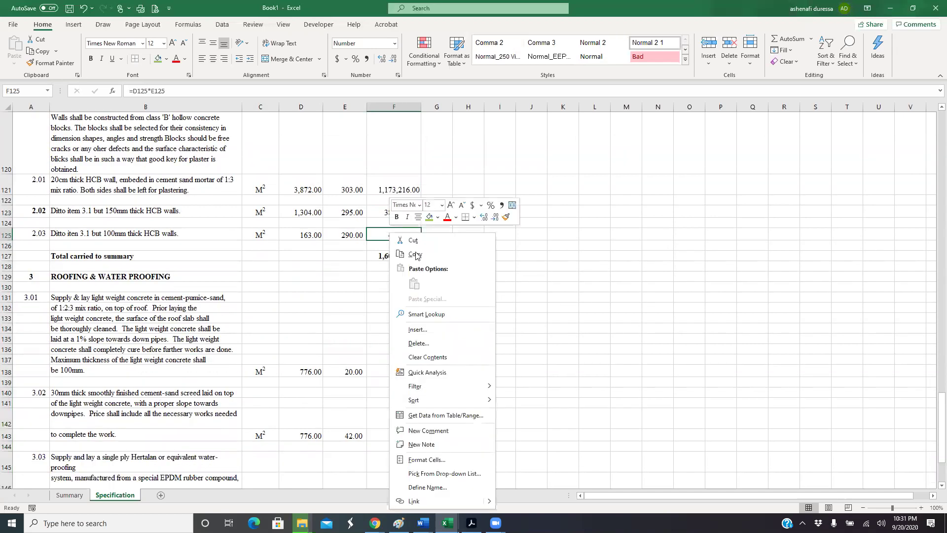
click(415, 254)
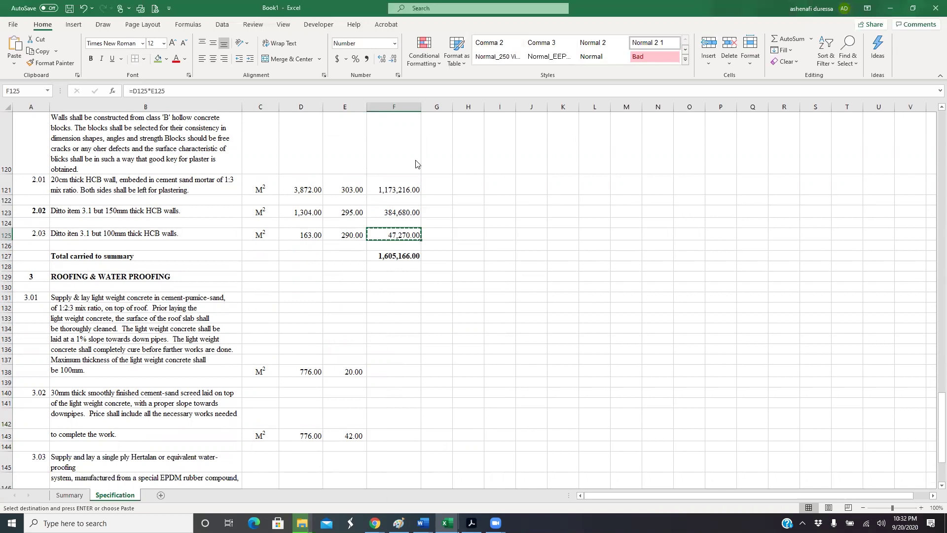
right_click(397, 371)
click(438, 97)
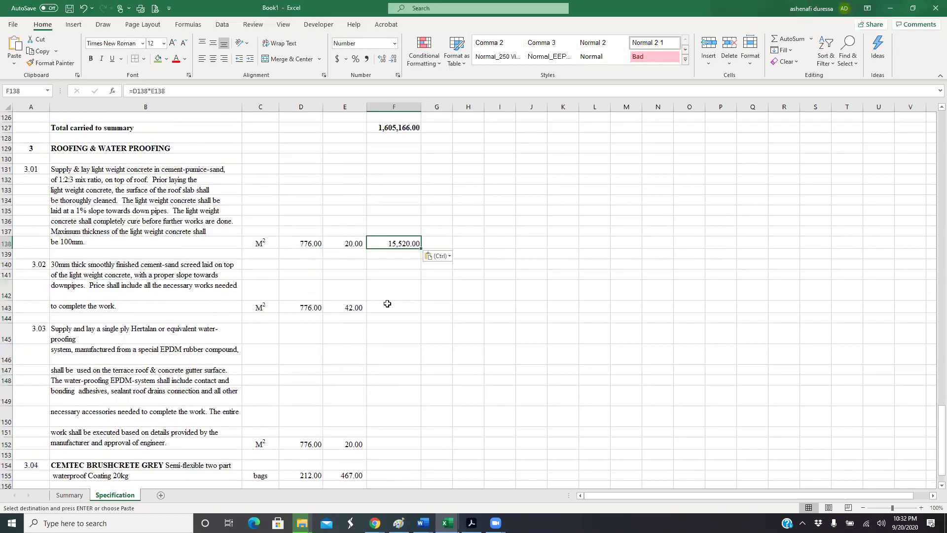
right_click(395, 306)
click(438, 78)
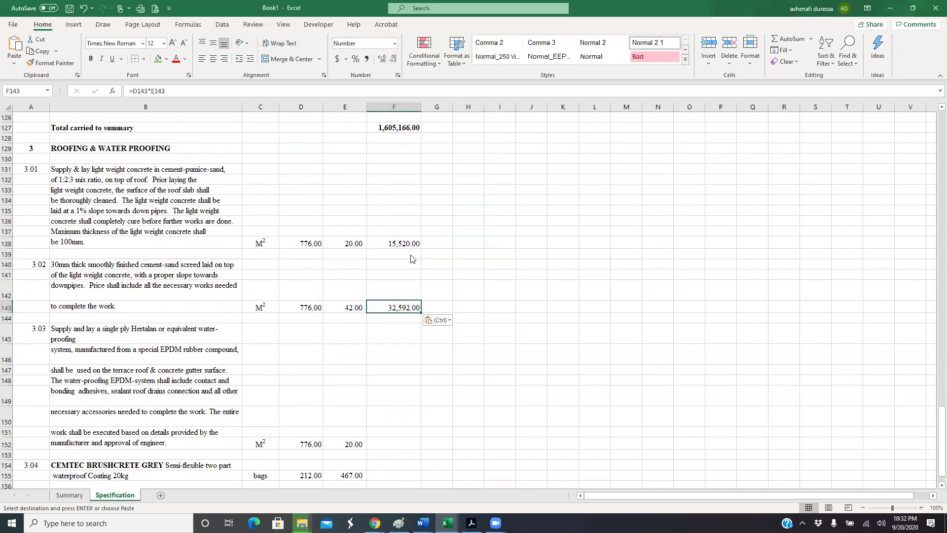
key(Down)
key(Down)
key(Down)
key(ctrl+v)
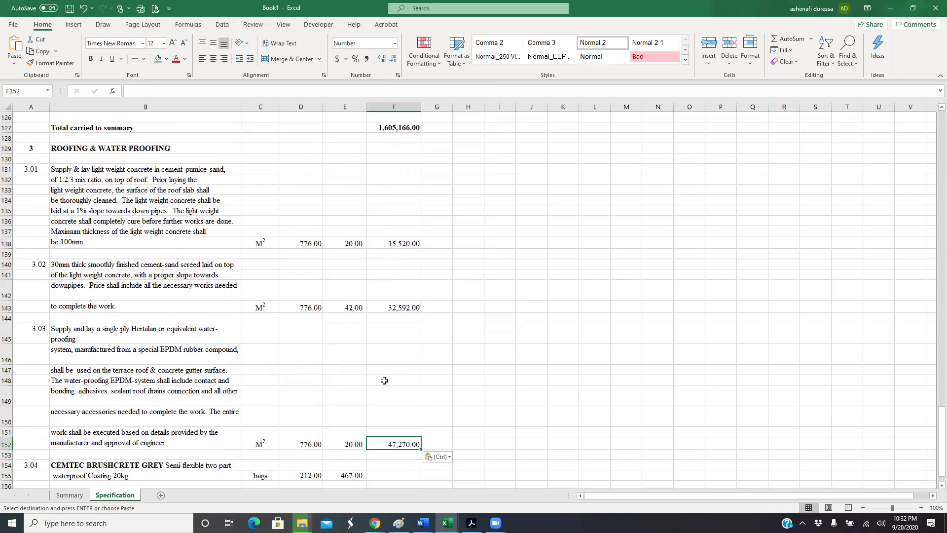
scroll(388, 181, down, 3)
key(Down)
key(Down)
key(Down)
key(ctrl+v)
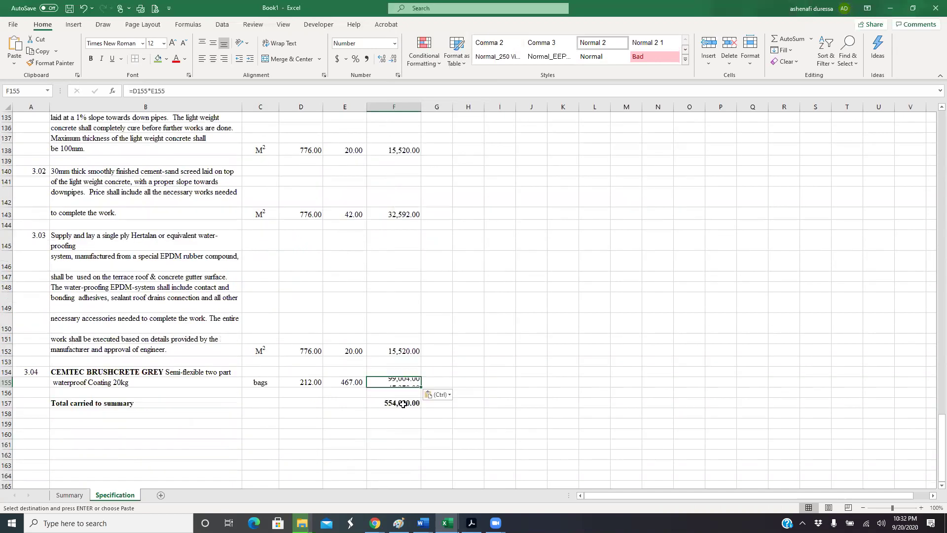
Clear the outdated 554,090.00 total in F157 and AutoSum F138:F157 for the roofing total.
click(404, 407)
key(Delete)
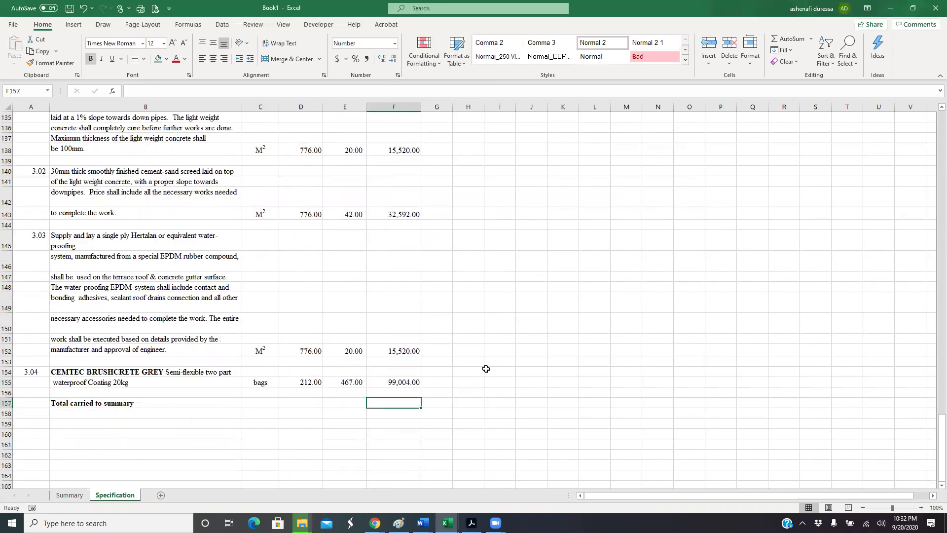
scroll(485, 369, up, 2)
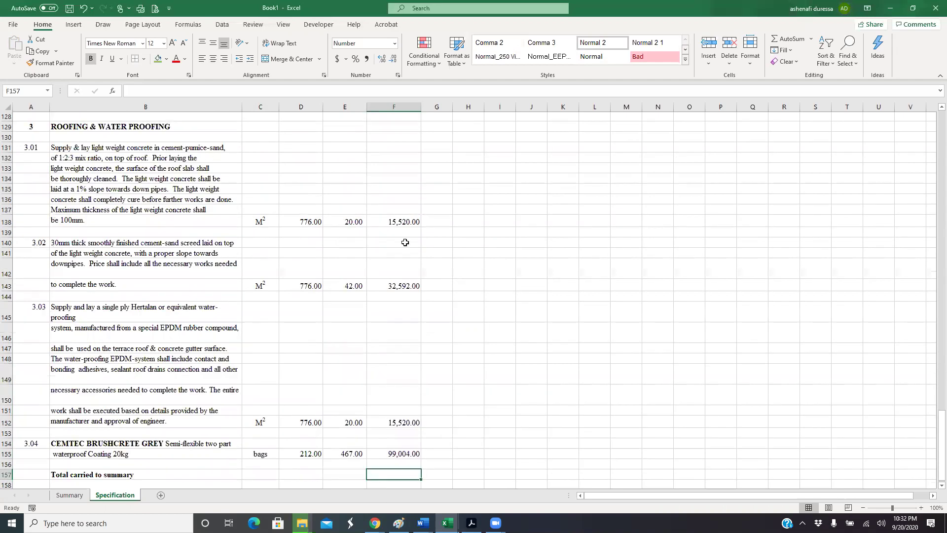
scroll(404, 239, up, 1)
drag(404, 240, 394, 444)
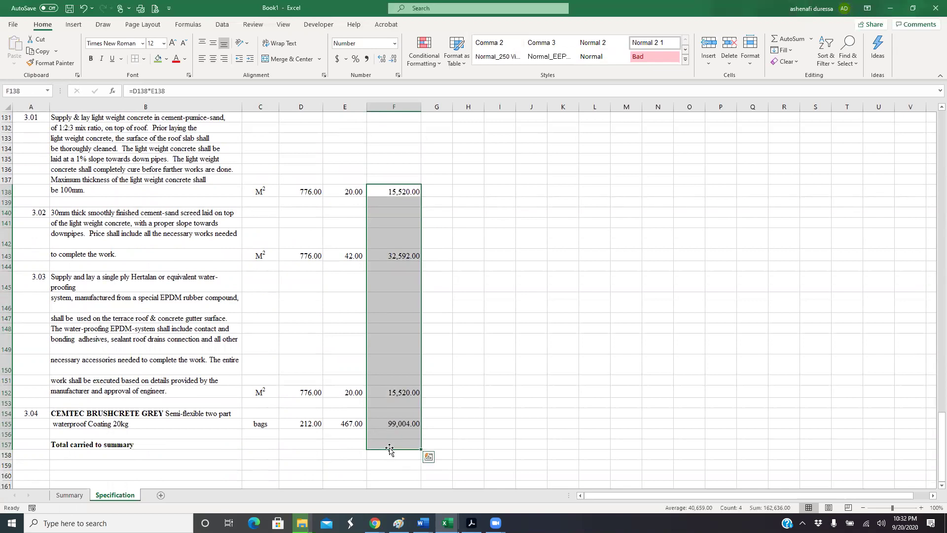
click(784, 40)
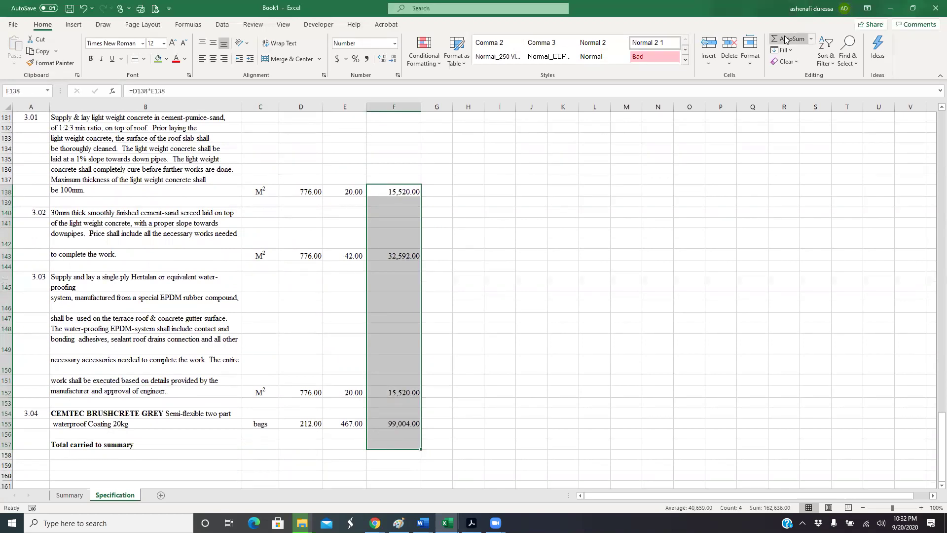
click(531, 434)
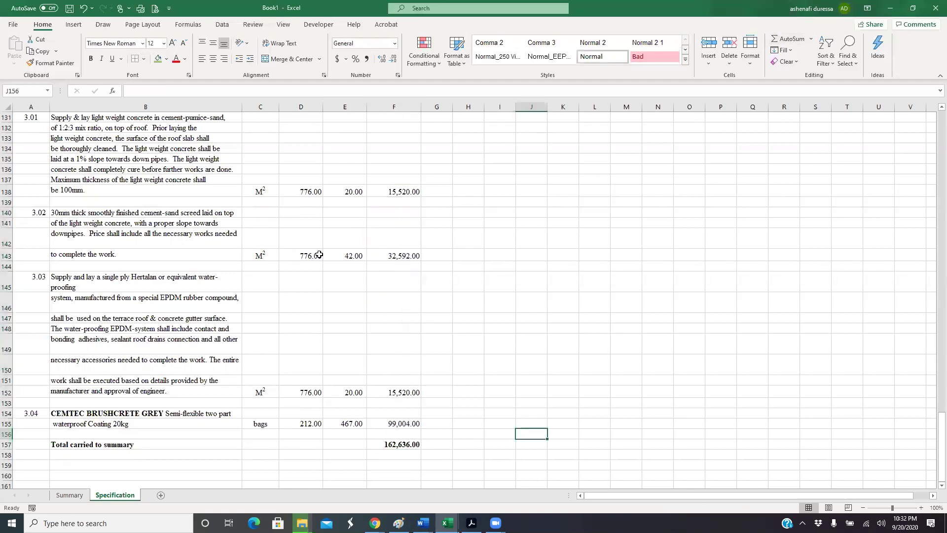
scroll(300, 169, up, 1)
scroll(300, 170, up, 20)
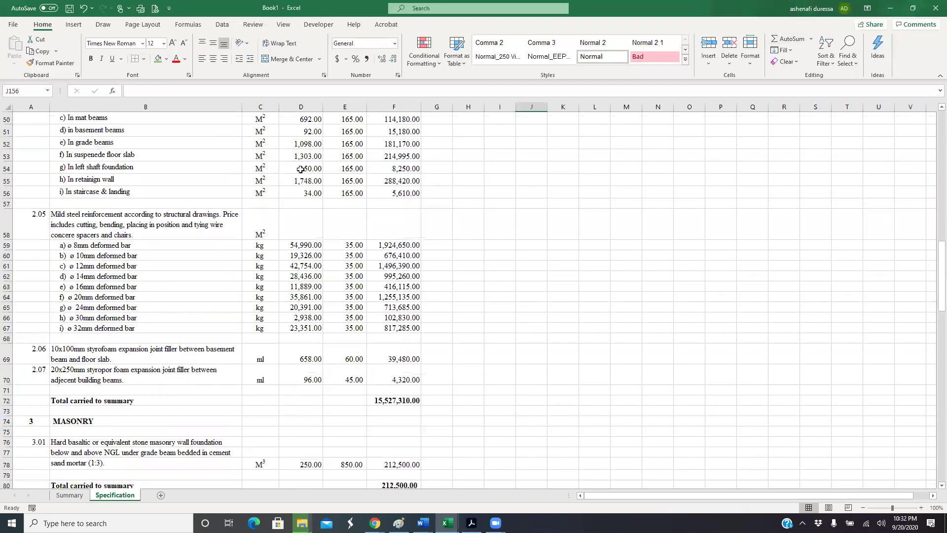
scroll(300, 169, up, 16)
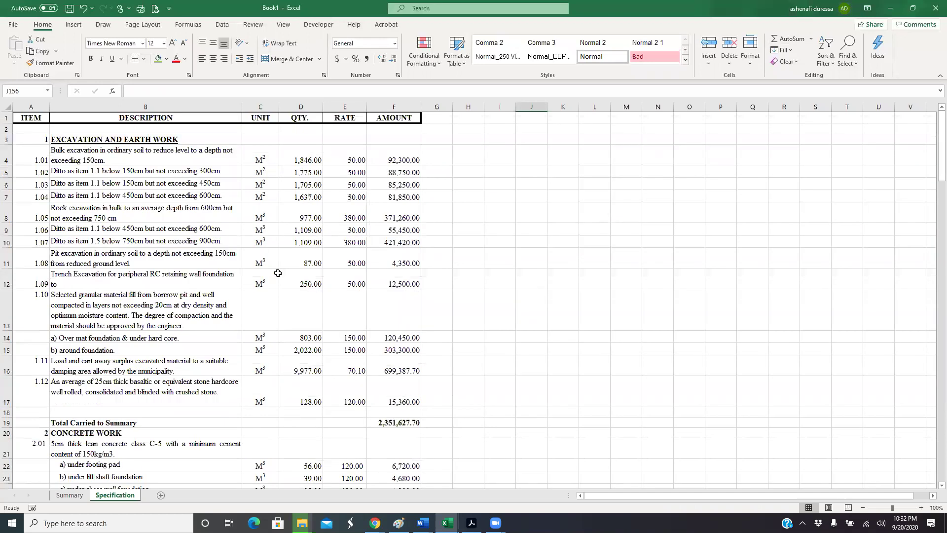
scroll(212, 346, down, 15)
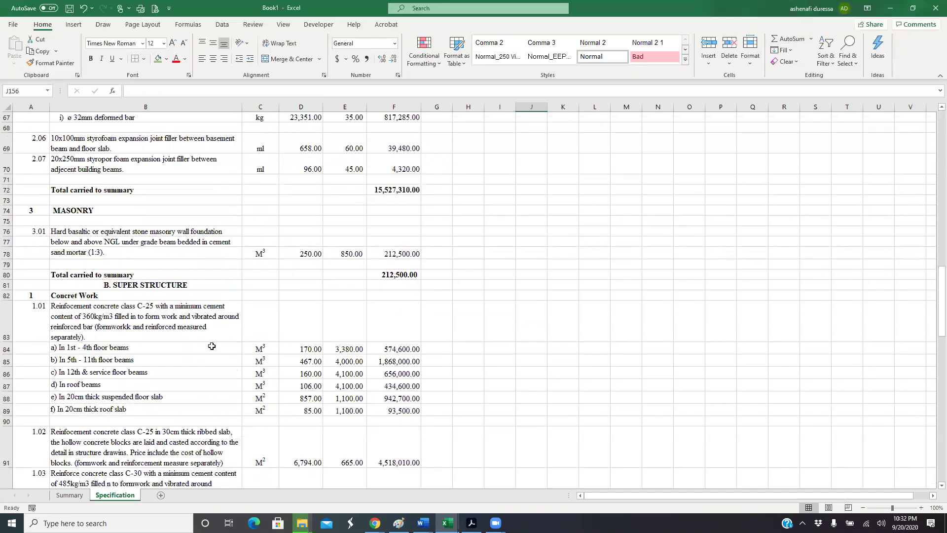
scroll(212, 345, down, 20)
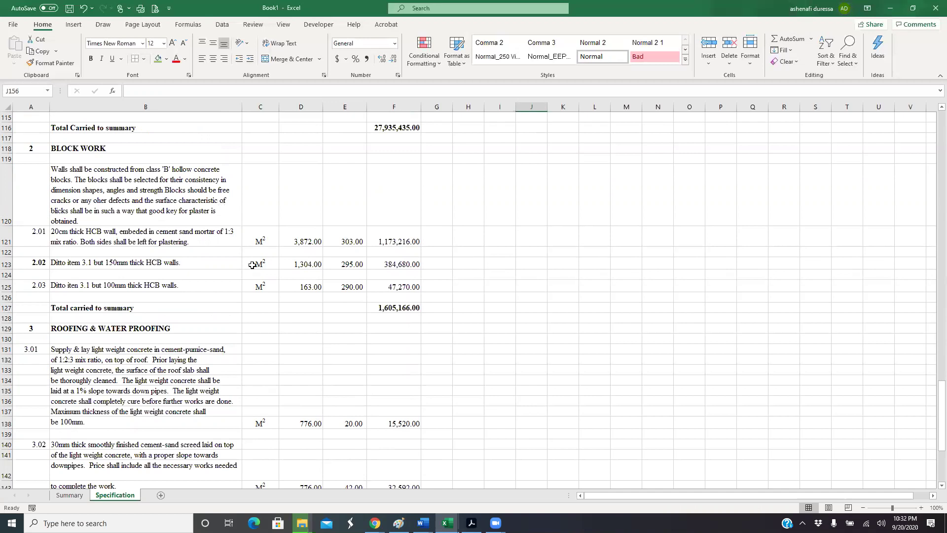
scroll(255, 262, down, 6)
scroll(255, 261, down, 5)
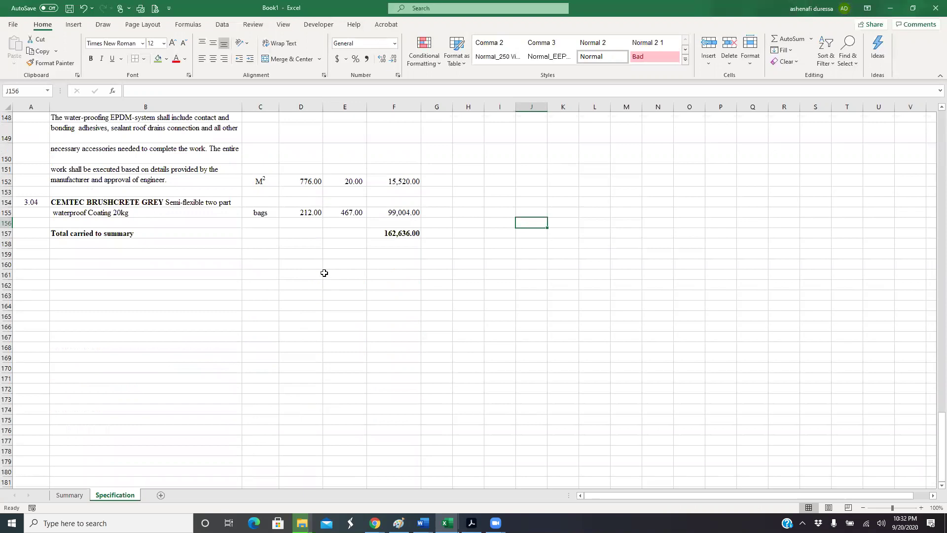
scroll(324, 273, up, 13)
scroll(324, 272, up, 16)
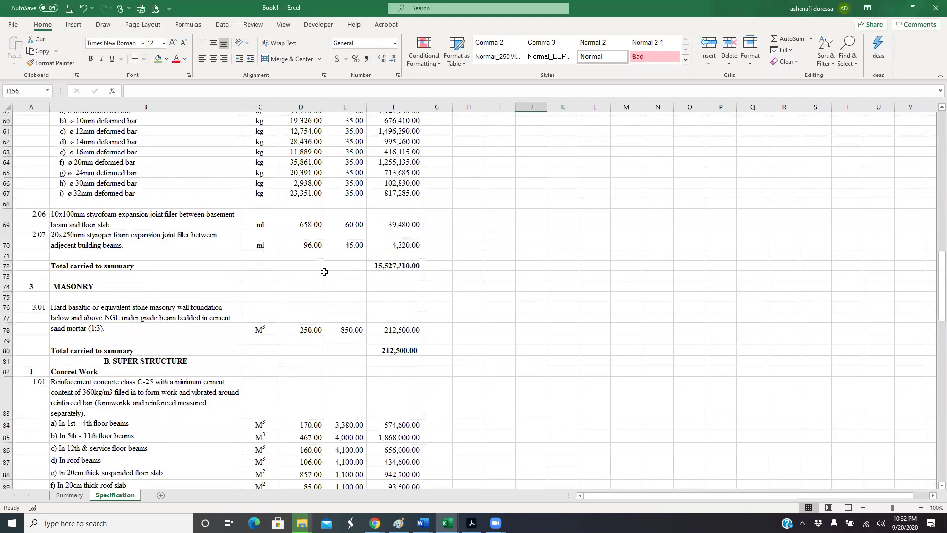
scroll(564, 19, up, 20)
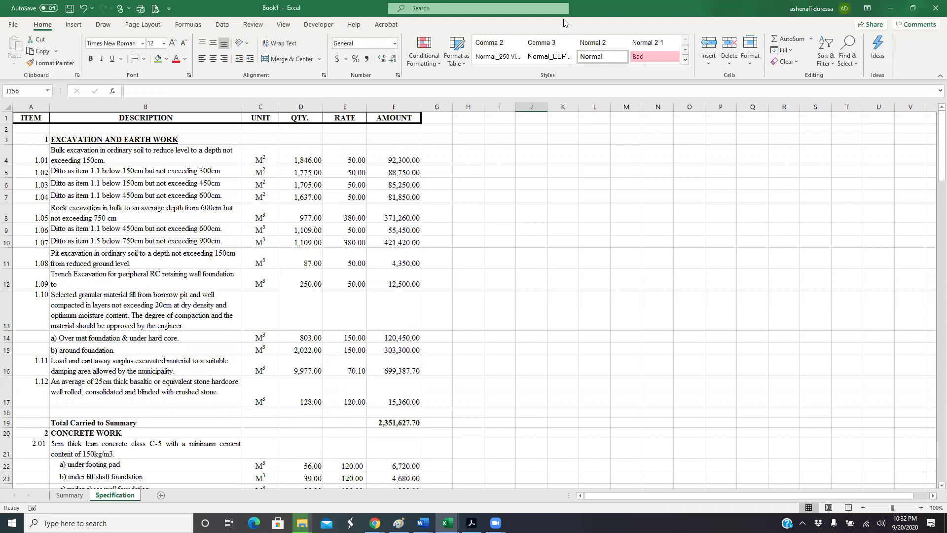